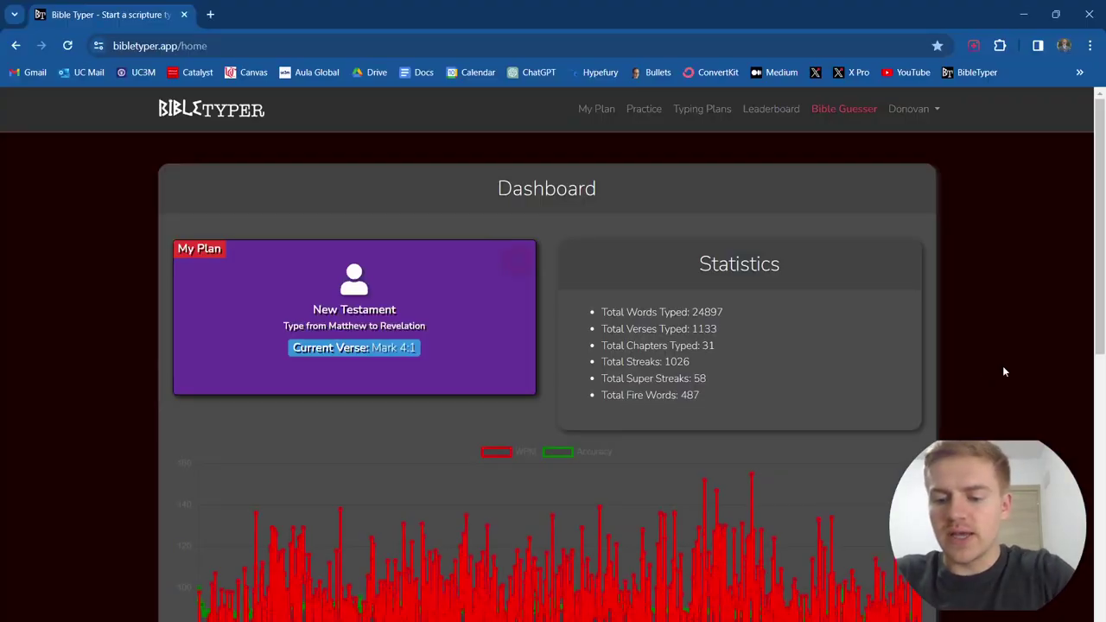
- Make the BibleTyper dashboard in Chrome fill the whole screen with F11
{"action": "key", "text": "F11"}
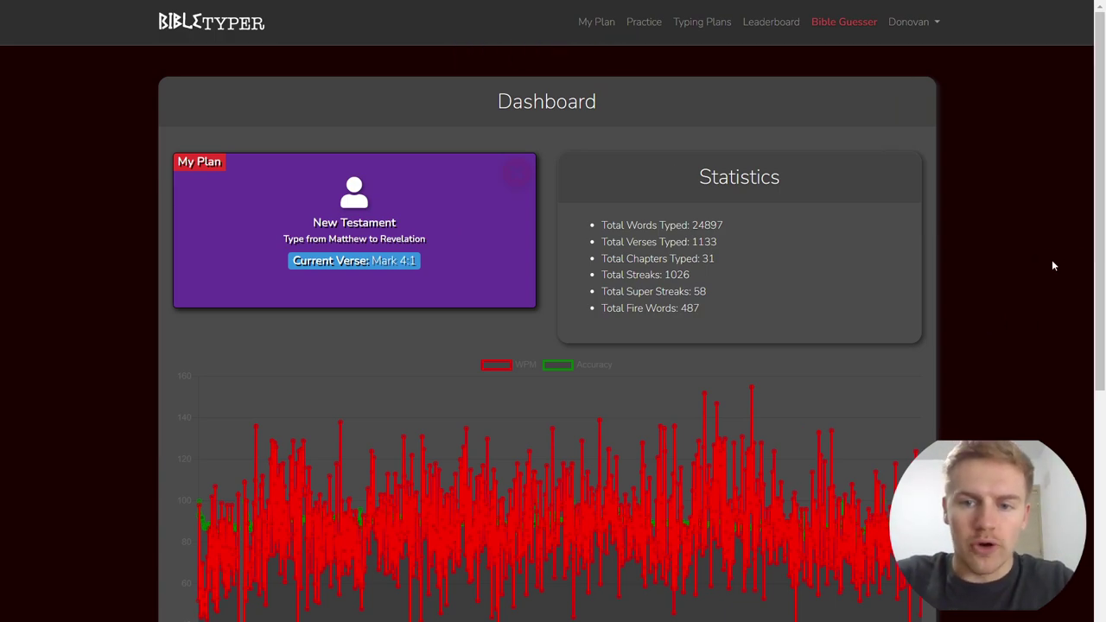
{"action": "scroll", "coordinate": [1048, 260], "scroll_direction": "down", "scroll_amount": 2}
{"action": "scroll", "coordinate": [1048, 259], "scroll_direction": "up", "scroll_amount": 2}
{"action": "mouse_move", "coordinate": [491, 208]}
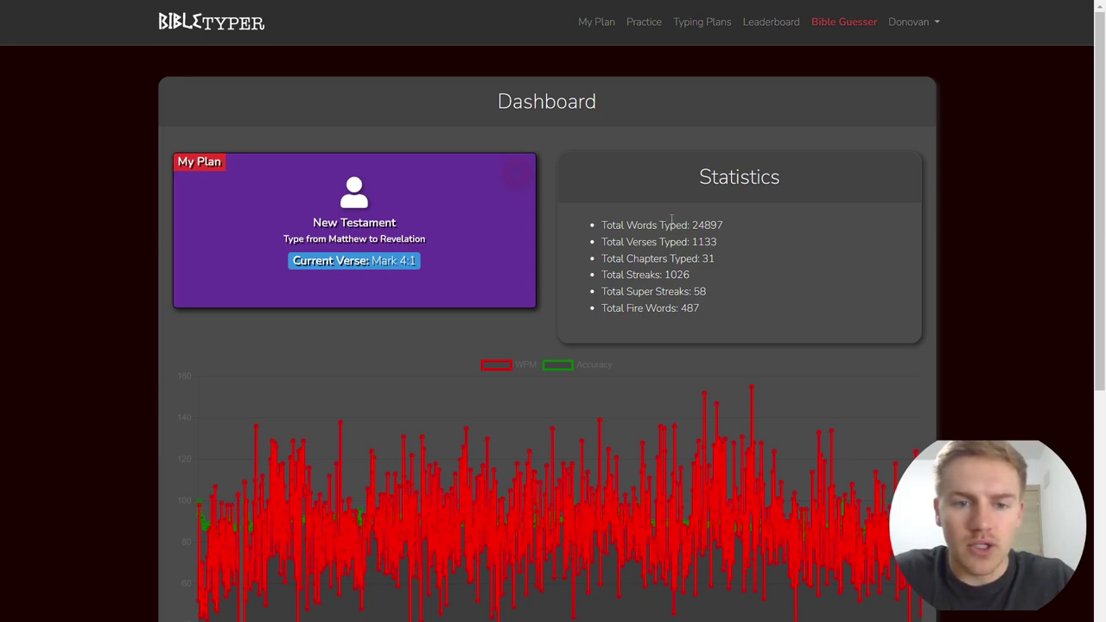
{"action": "mouse_move", "coordinate": [491, 235]}
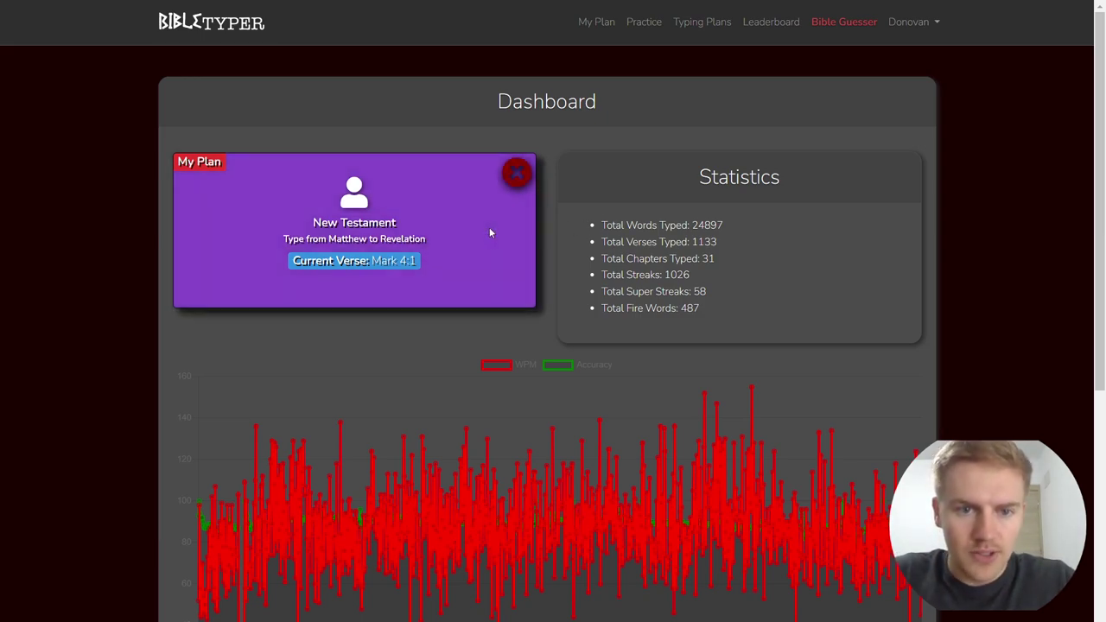
- Start Mark 4 from the My Plan card and type verse 1 about teaching beside the sea
{"action": "left_click", "coordinate": [490, 229]}
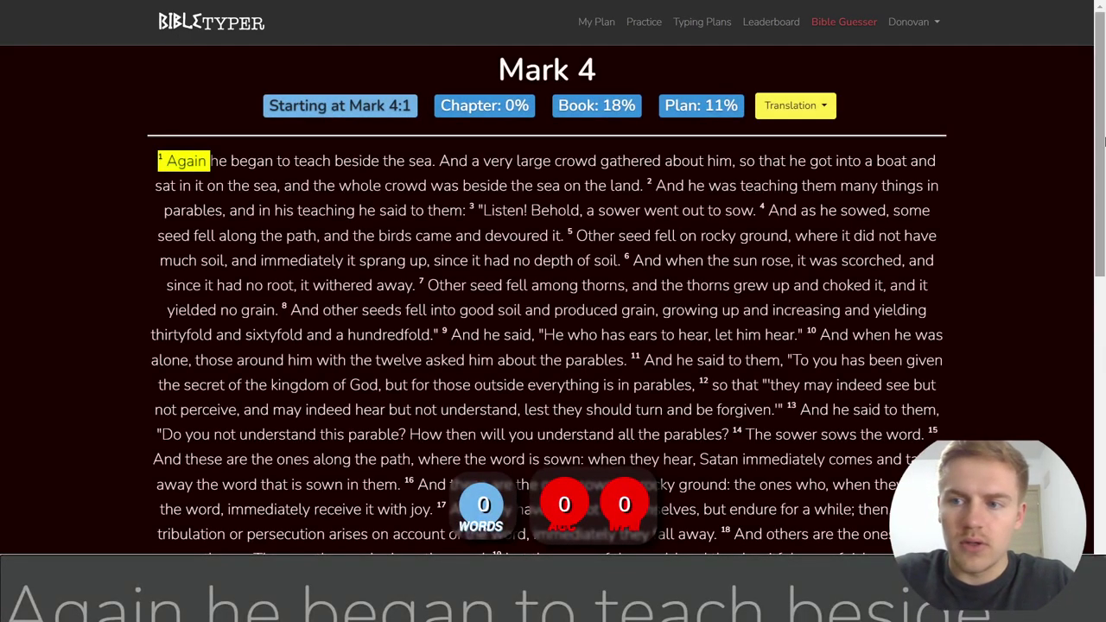
{"action": "mouse_move", "coordinate": [1105, 132]}
{"action": "left_mouse_down"}
{"action": "mouse_move", "coordinate": [1103, 439]}
{"action": "mouse_move", "coordinate": [1103, 127]}
{"action": "left_mouse_up"}
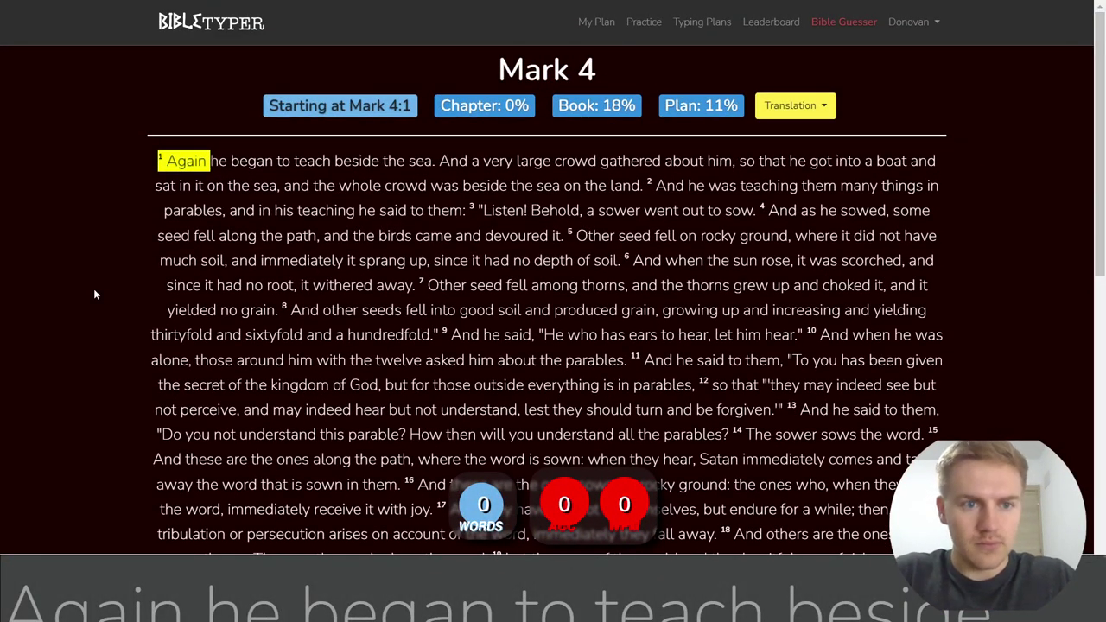
{"action": "type", "text": "he began to teach beside "}
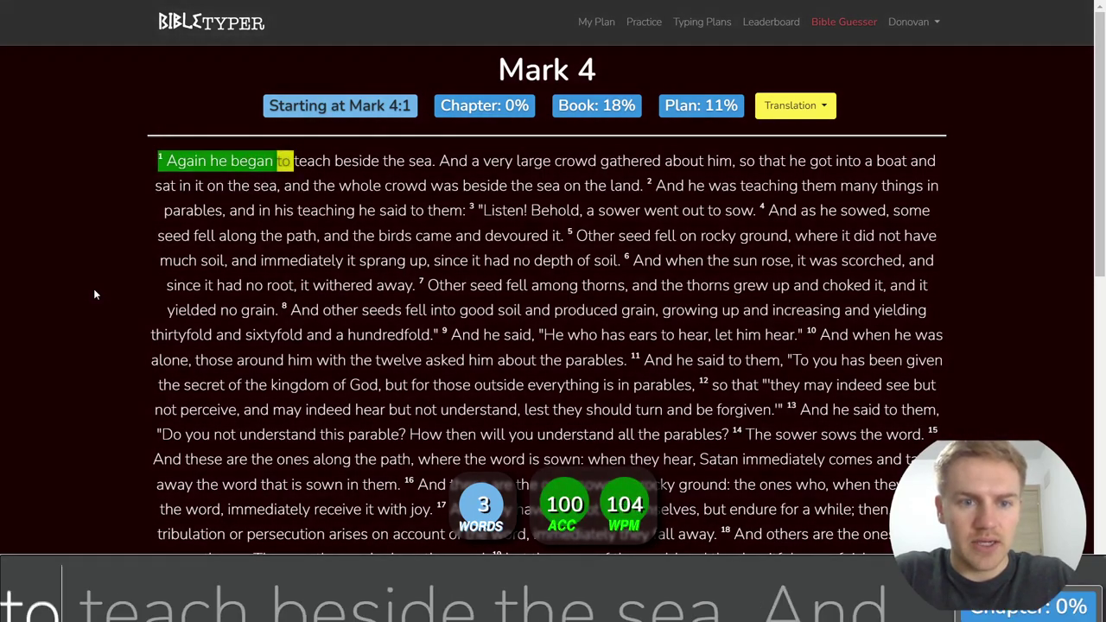
{"action": "type", "text": "the sea. And a very large"}
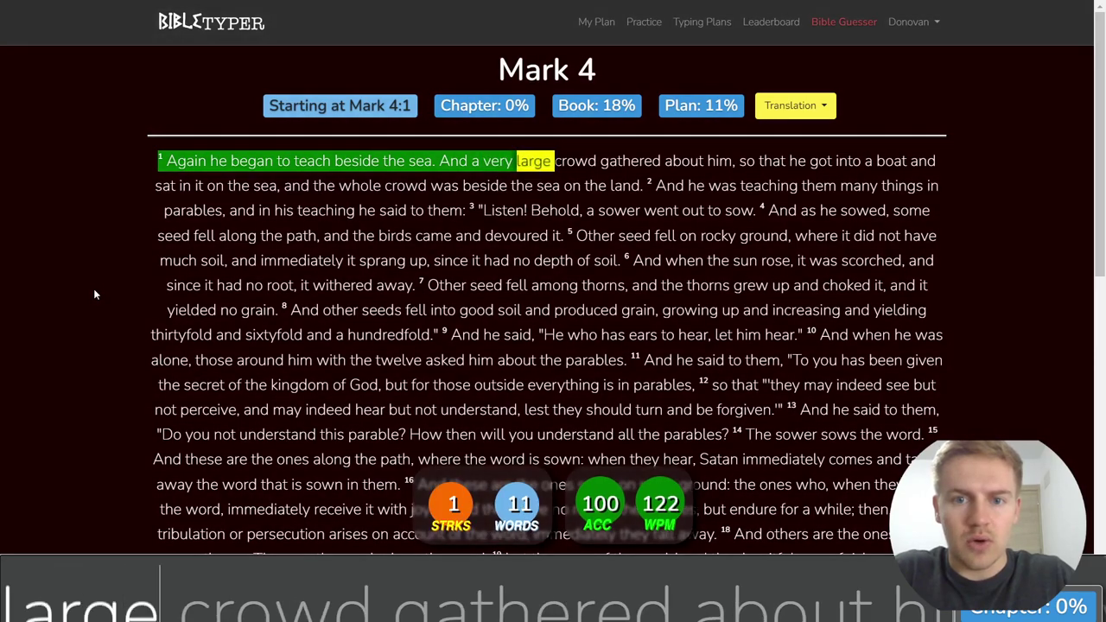
{"action": "type", "text": " crowd gathered about him, so that he got into a b"}
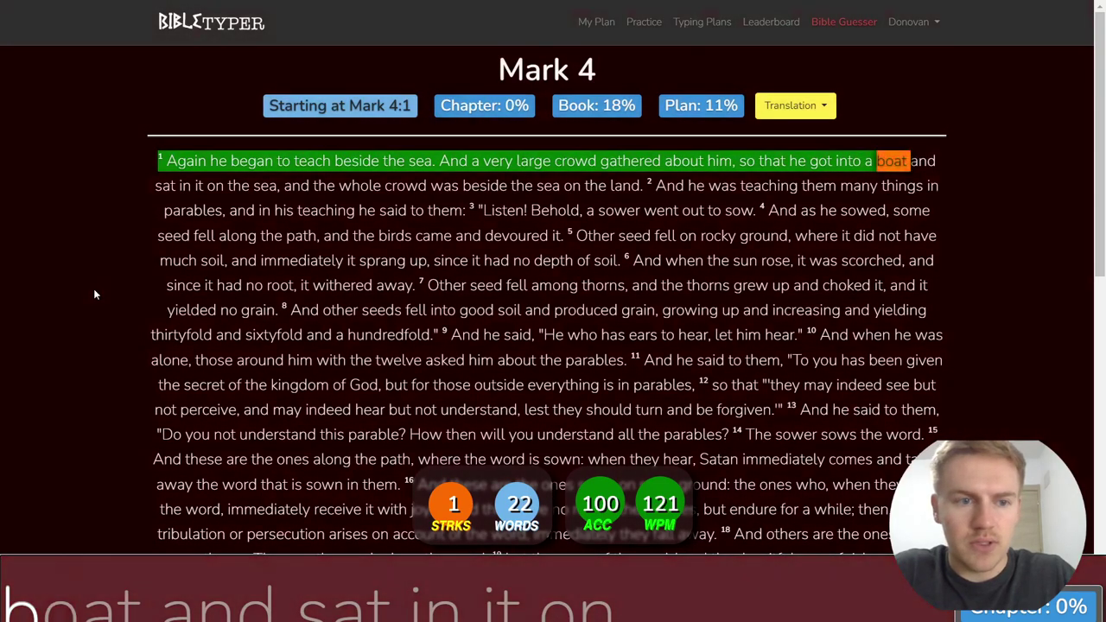
{"action": "type", "text": "oat and sat i"}
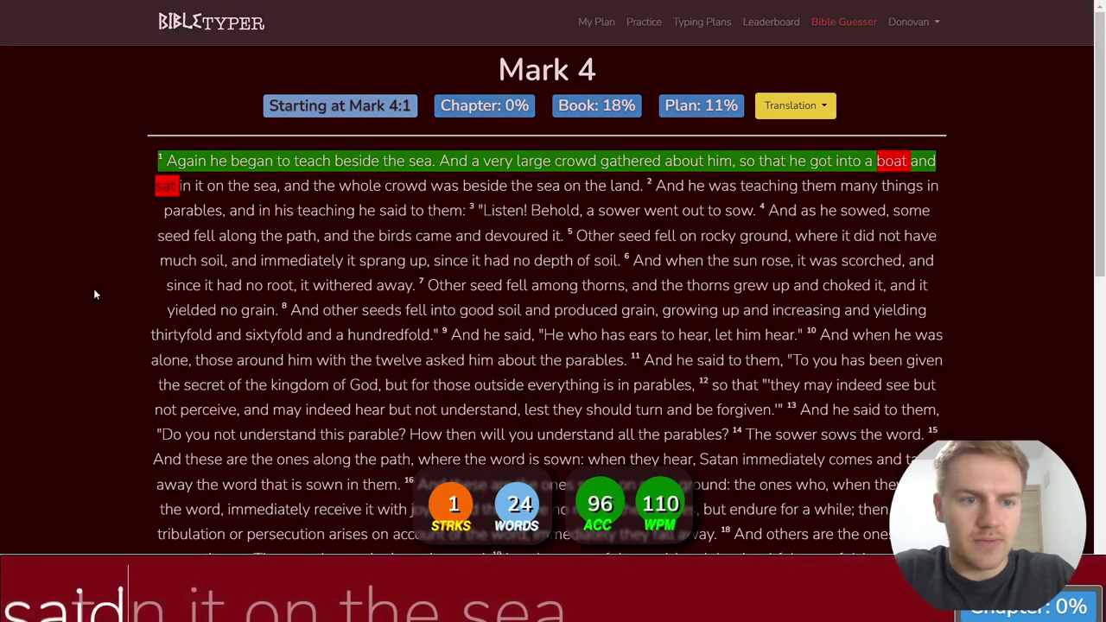
- Type verses 2–3 through "Listen", fixing the mistyped words with Backspace
{"action": "key", "text": "BackSpace"}
{"action": "type", "text": "t in it on the sea, and the whole crowd was b"}
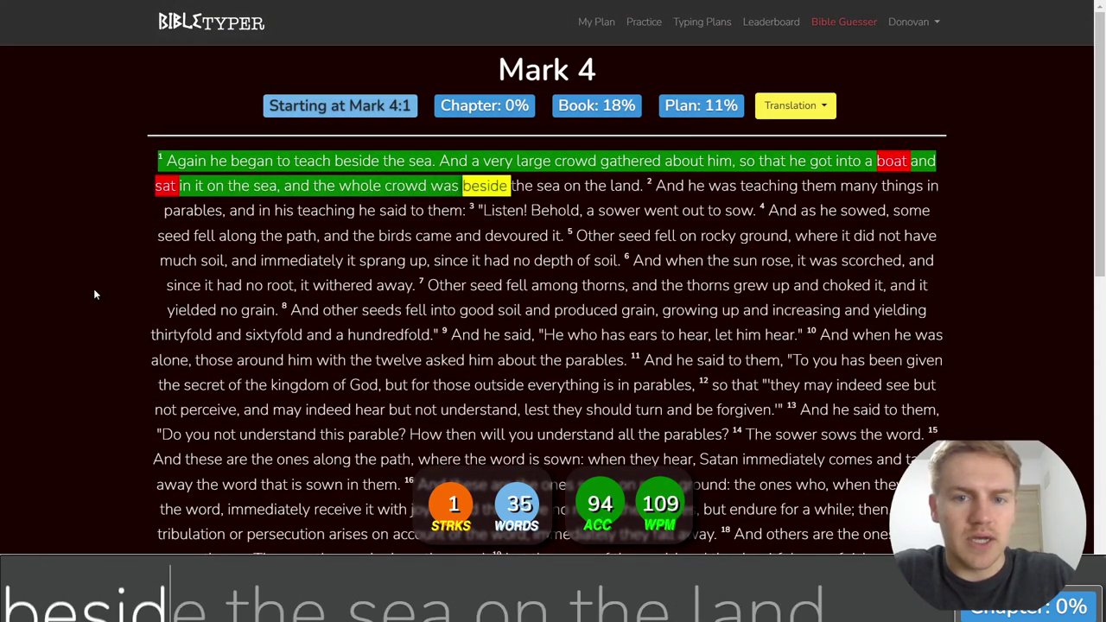
{"action": "type", "text": "eside the "}
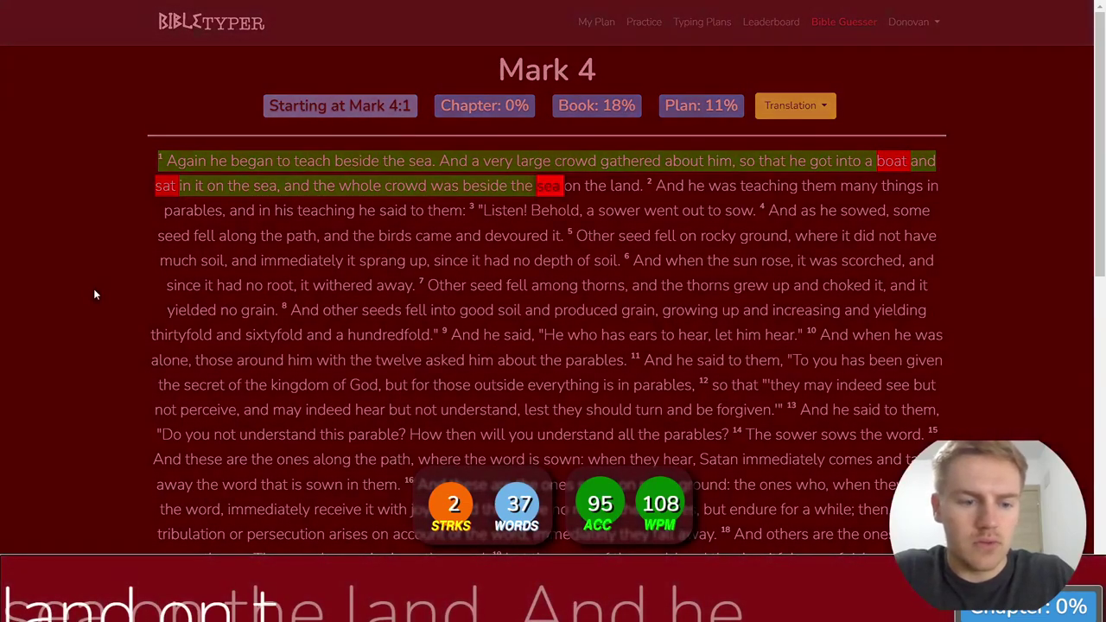
{"action": "type", "text": "sea on the land. A"}
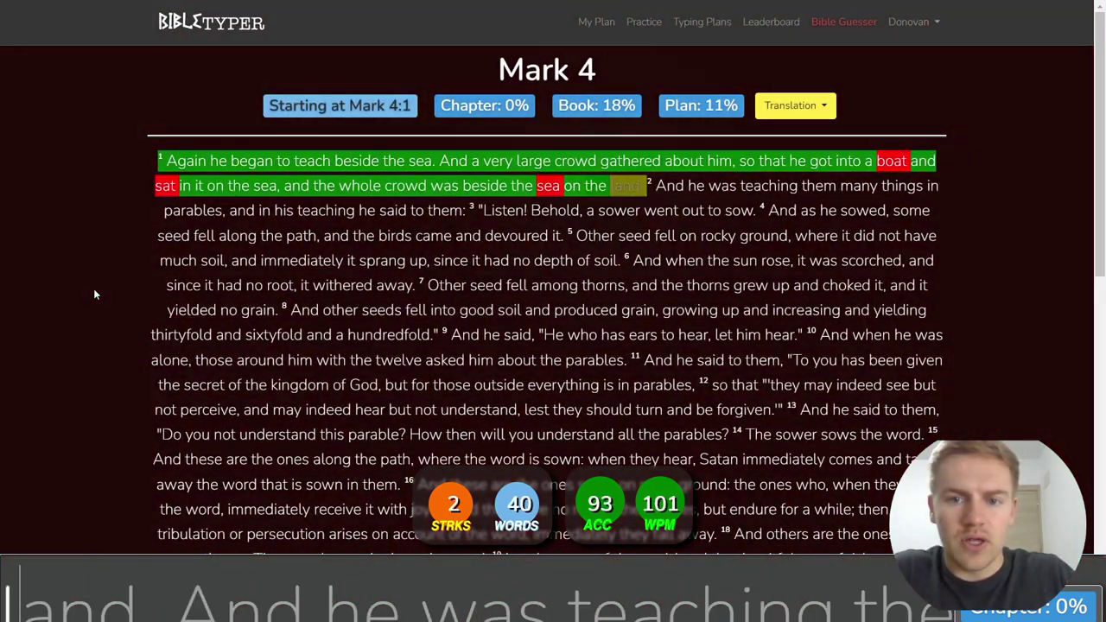
{"action": "type", "text": "nd he watchin"}
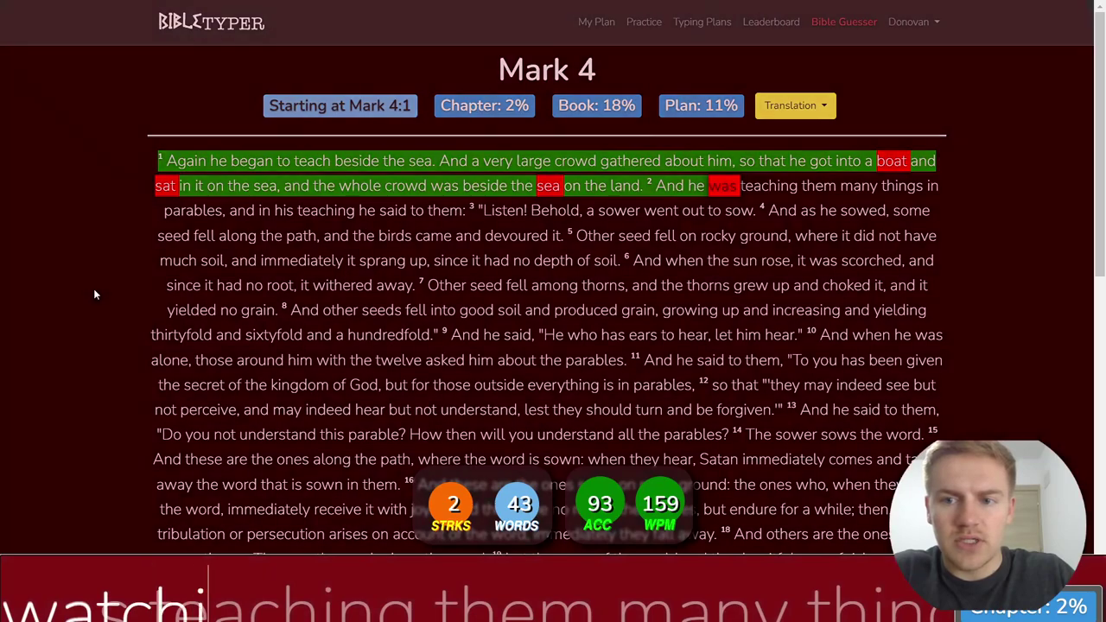
{"action": "key", "text": "ctrl+BackSpace"}
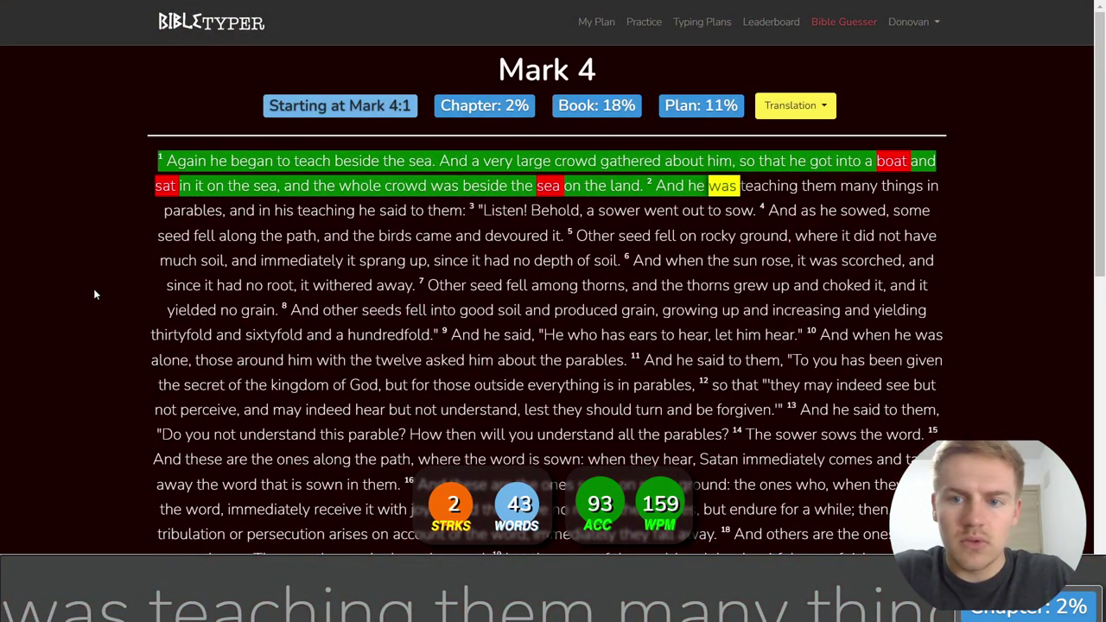
{"action": "type", "text": "was teaching them many things in "}
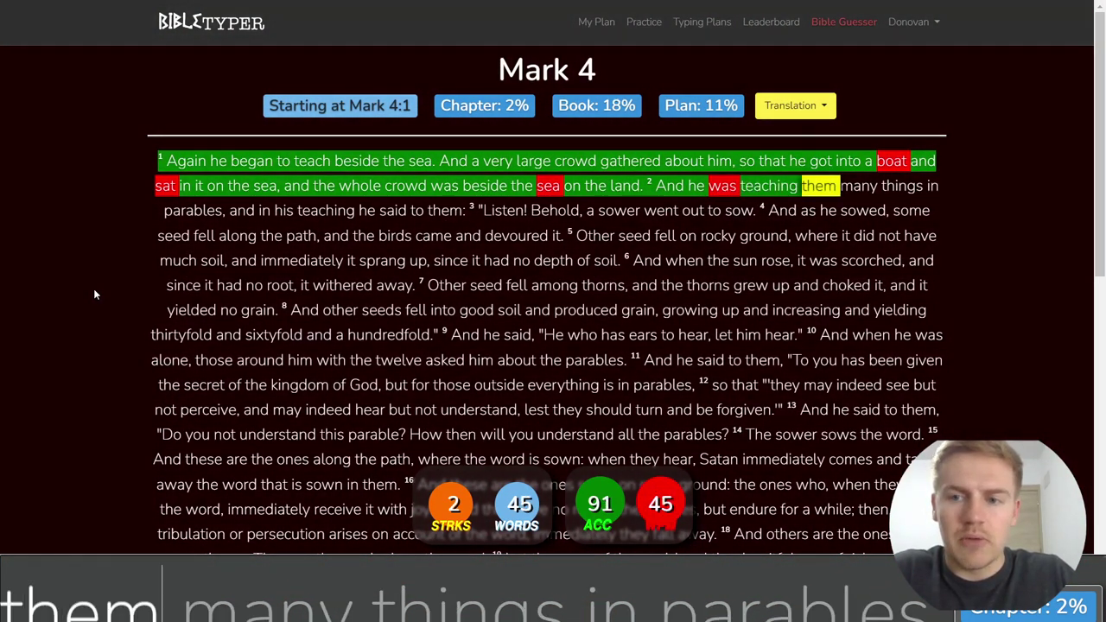
{"action": "type", "text": "parables, and in his teaching he said "}
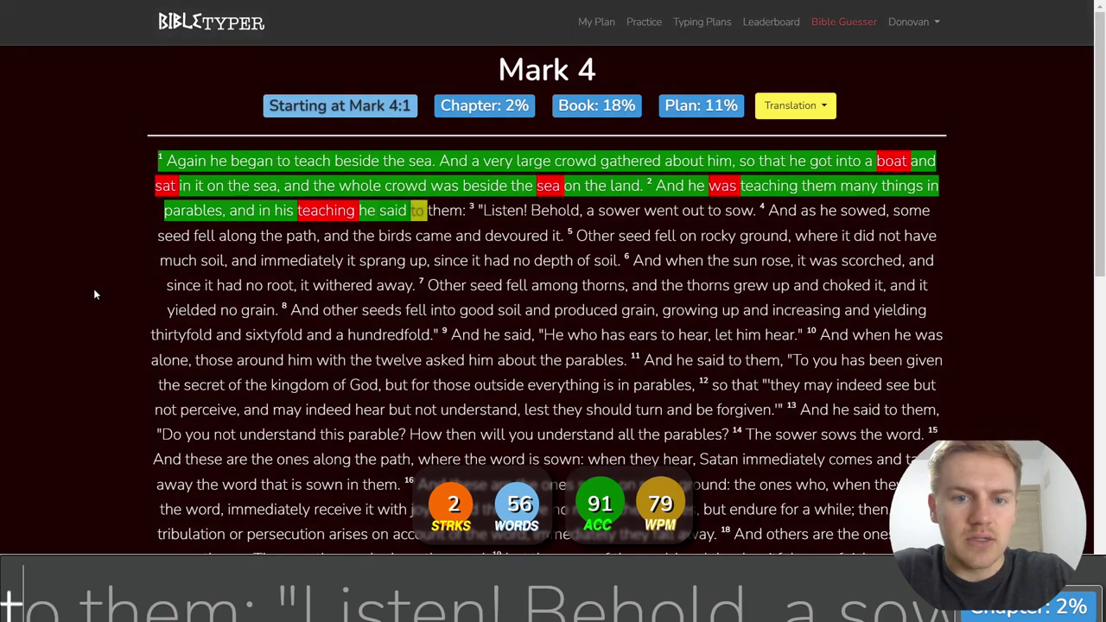
{"action": "type", "text": "to th"}
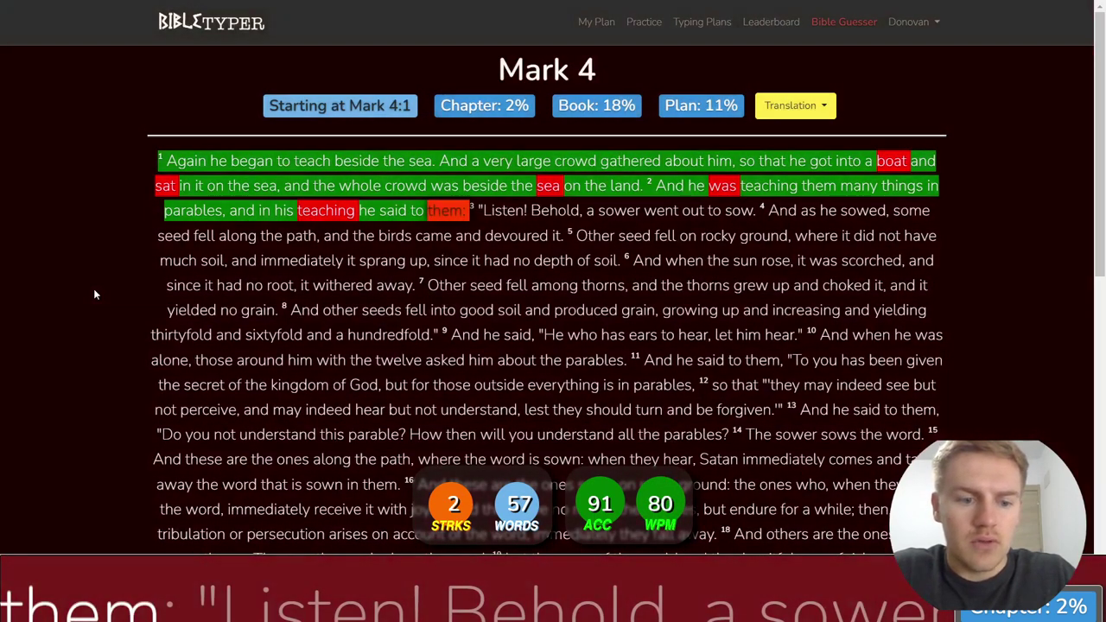
{"action": "type", "text": "em: \"Listen! Behold, a sower went out to a"}
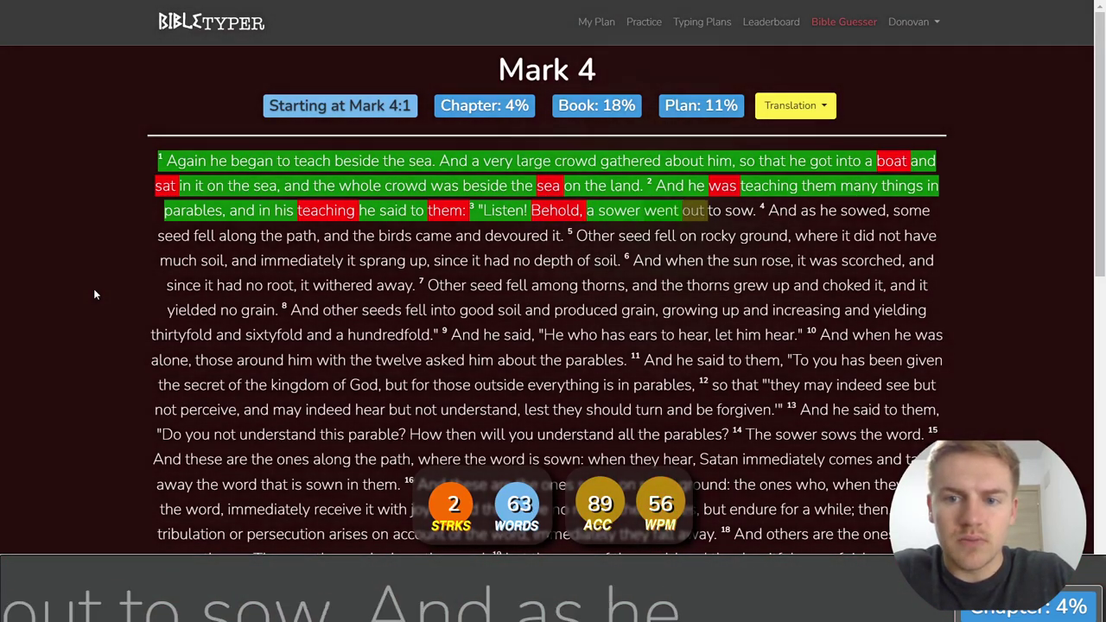
{"action": "key", "text": "BackSpace"}
- Type the sower parable: seed on the path, rocky ground, and thorns, through "ears to hear"
{"action": "type", "text": "sow. And as he sowed, some seed fell al"}
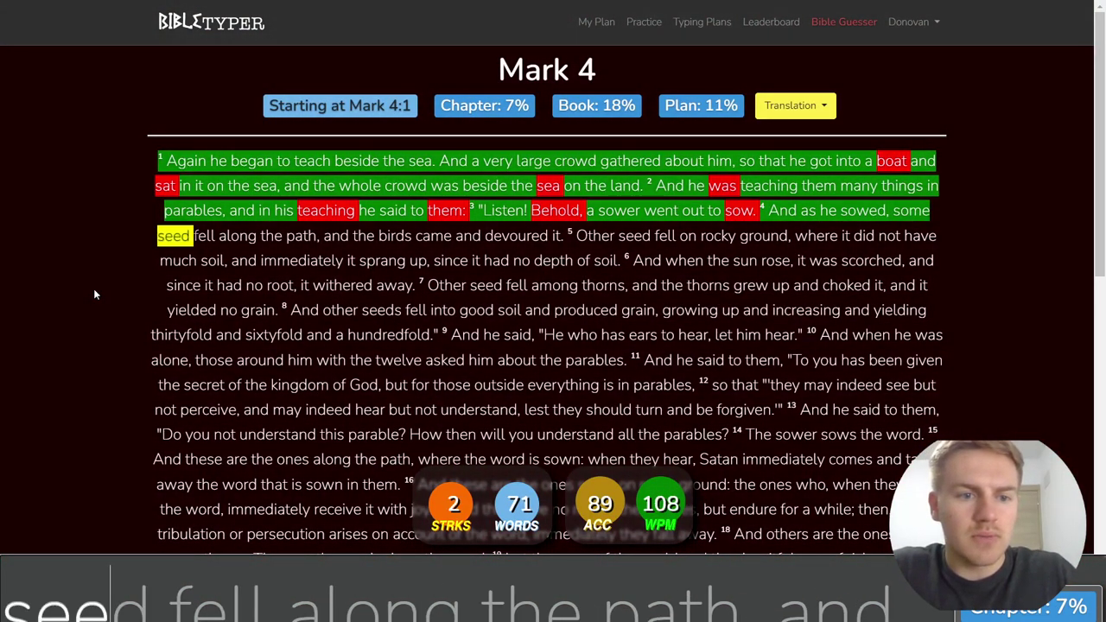
{"action": "type", "text": "ong the path, and the birds"}
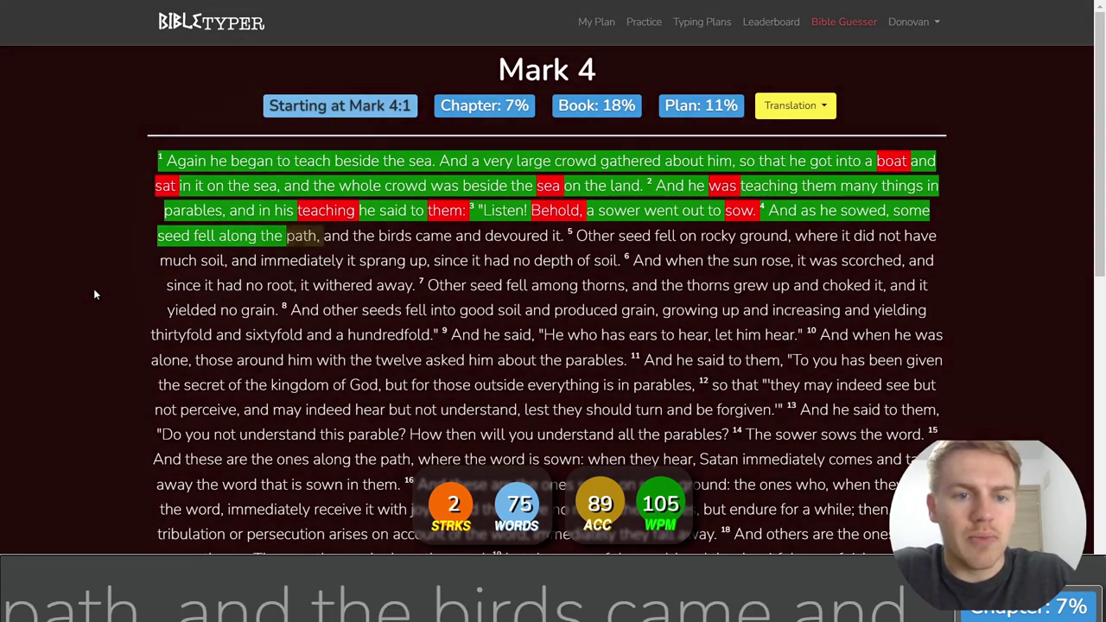
{"action": "type", "text": " came and devoured it. Other "}
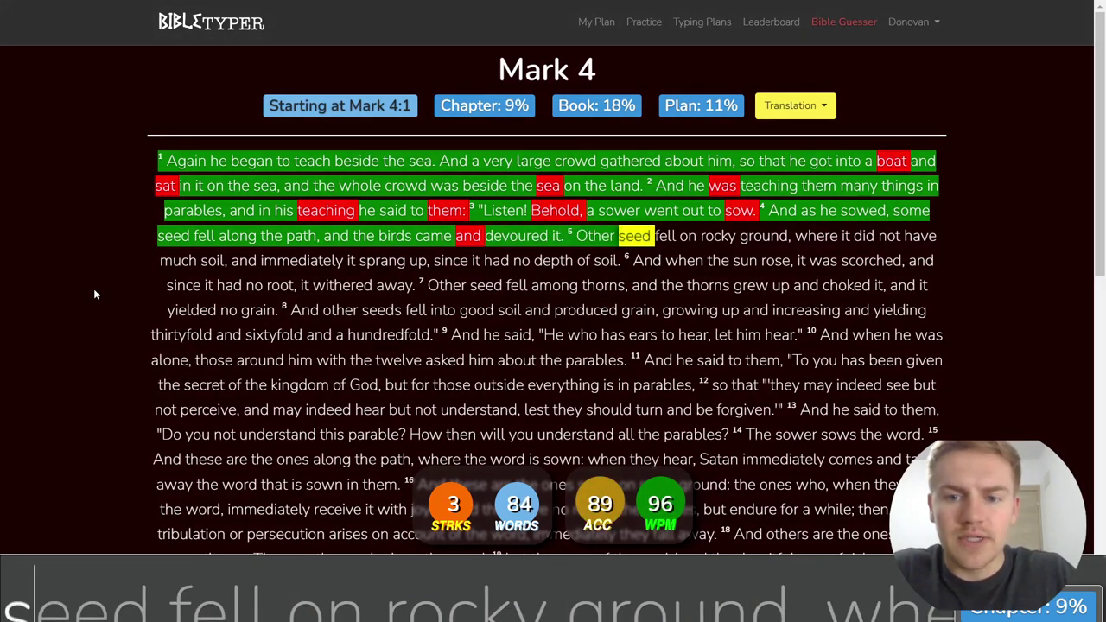
{"action": "type", "text": "seed fell on the"}
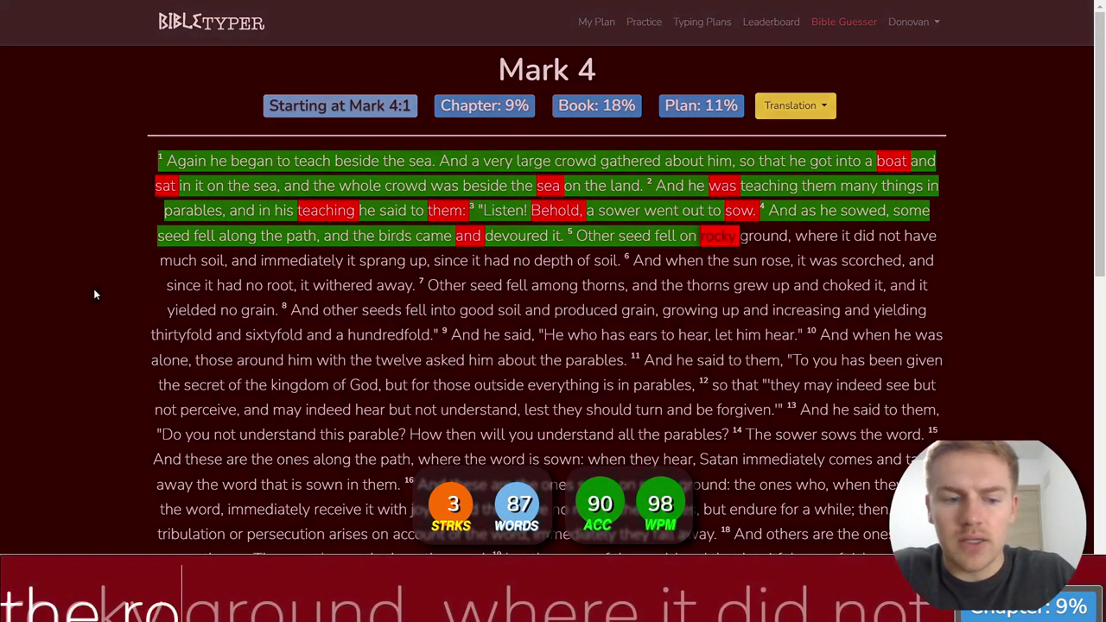
{"action": "key", "text": "BackSpace"}
{"action": "key", "text": "BackSpace"}
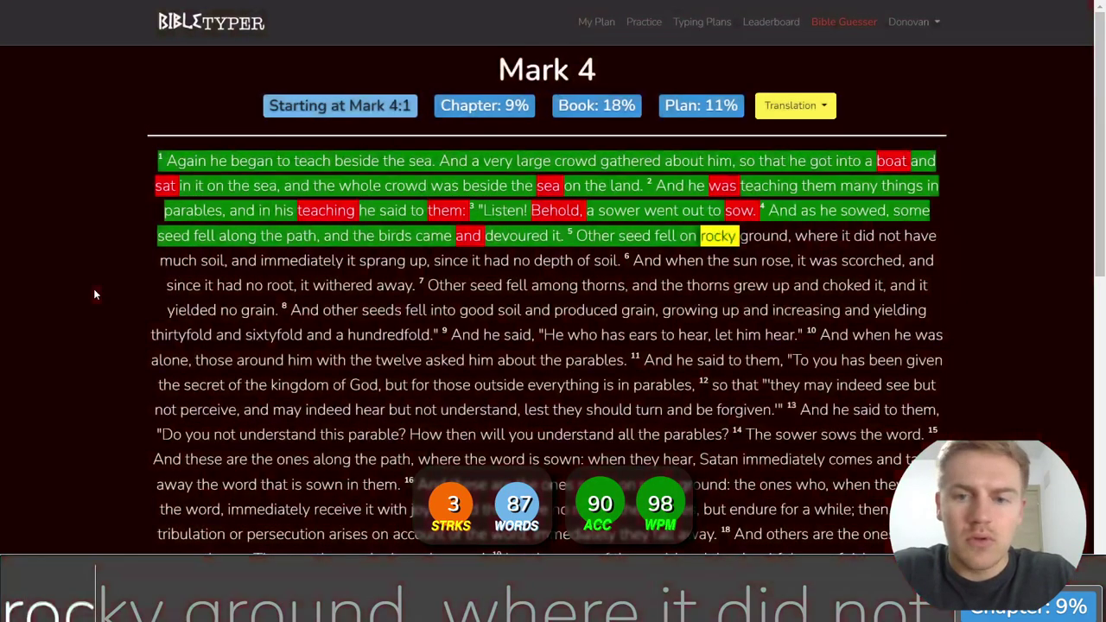
{"action": "type", "text": "rocky ground, where it did not "}
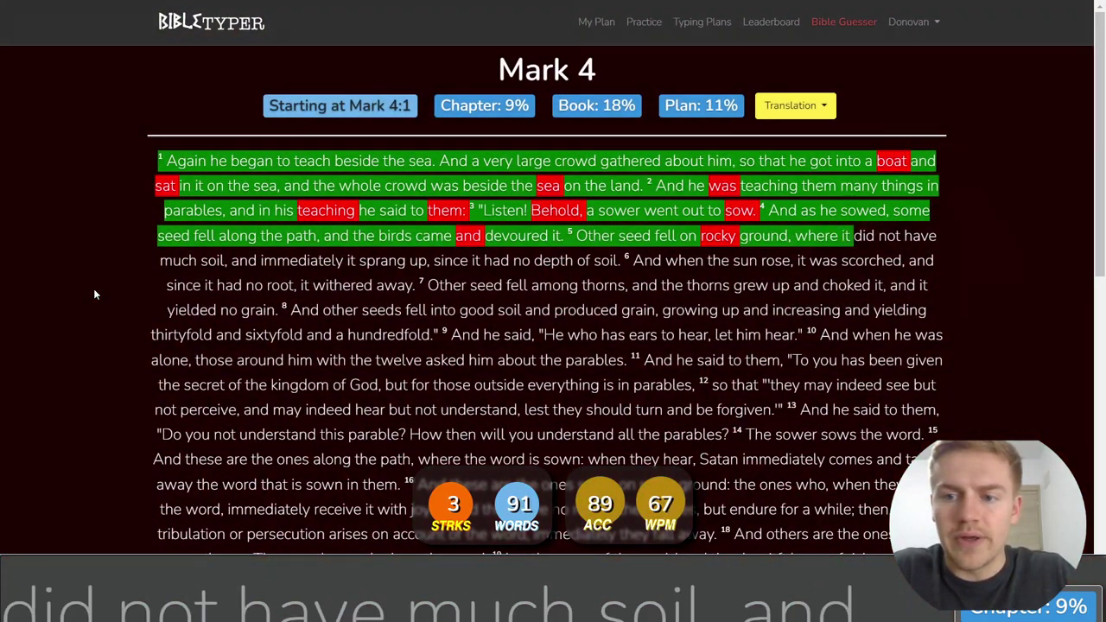
{"action": "type", "text": "have mch soil"}
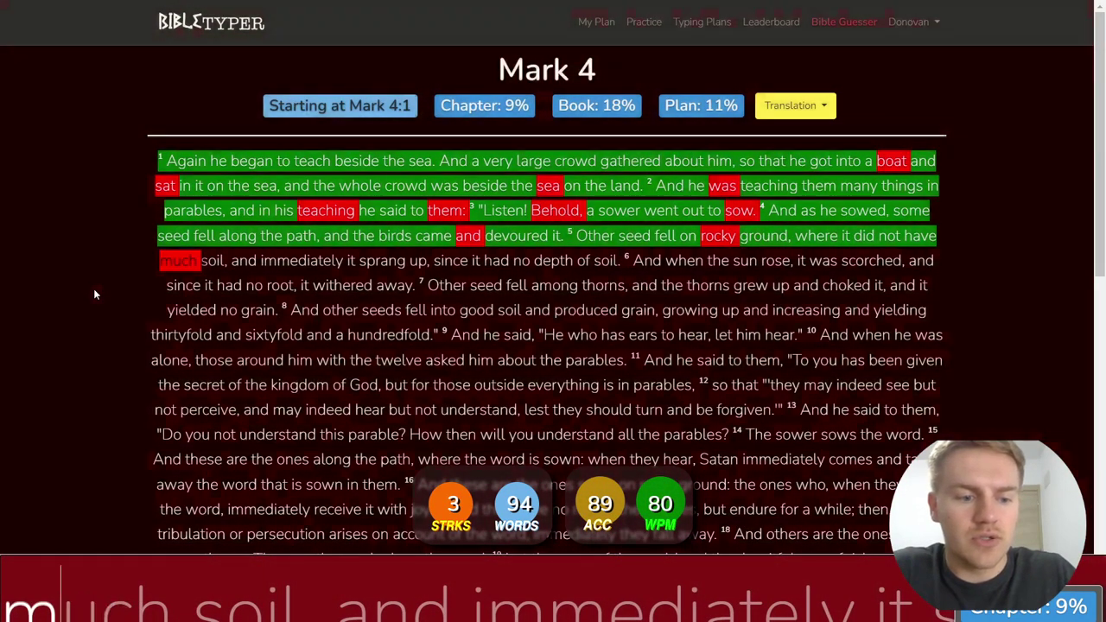
{"action": "type", "text": ", and im"}
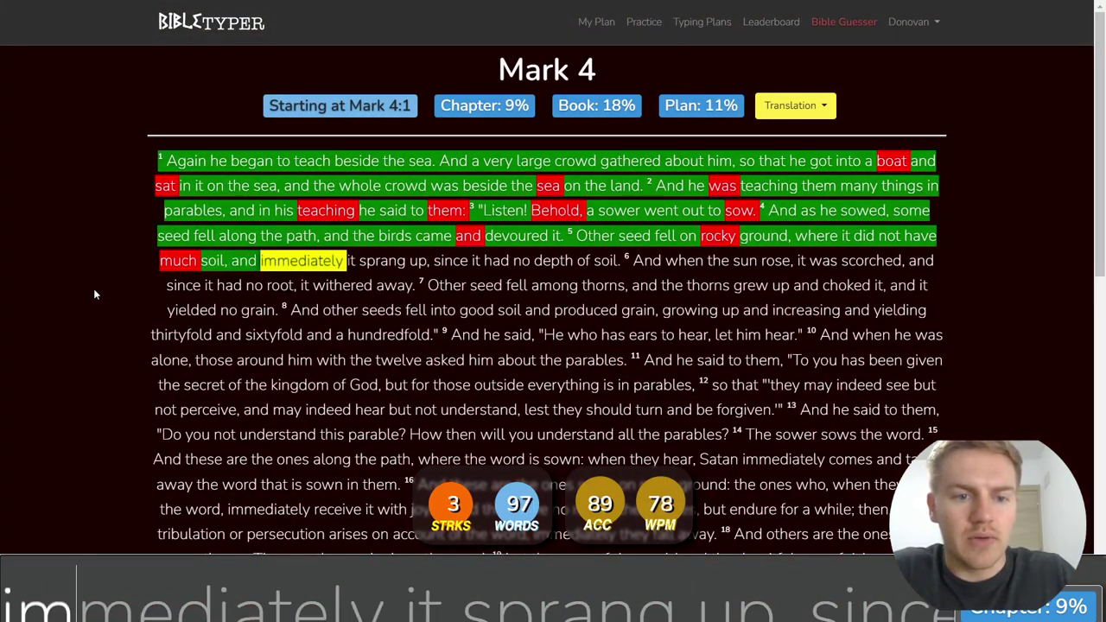
{"action": "type", "text": "mediately it sp"}
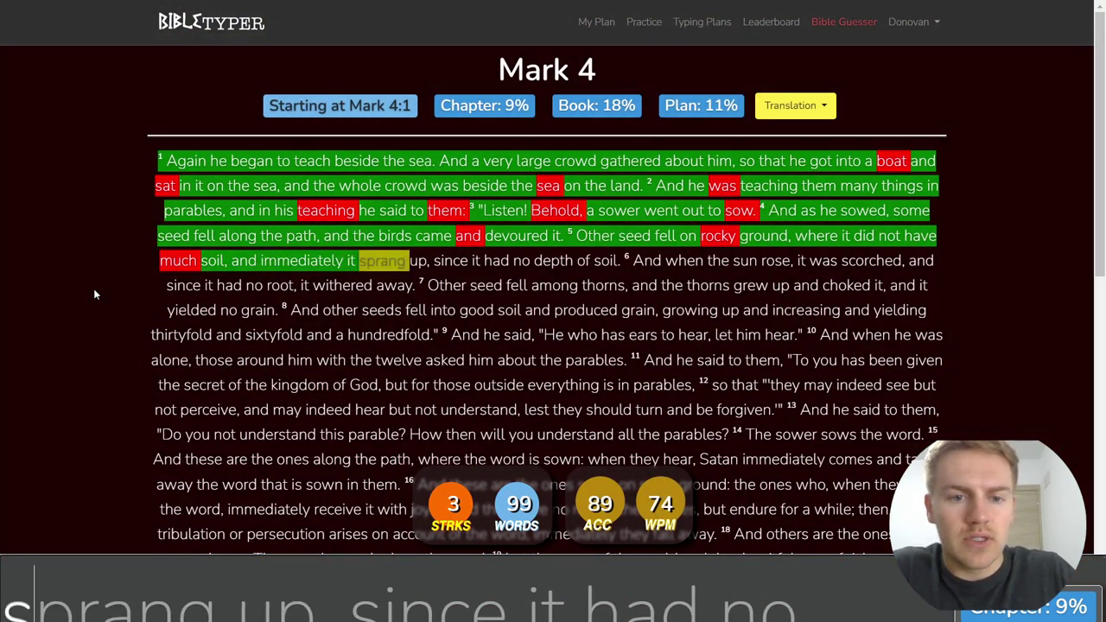
{"action": "type", "text": "rang up, "}
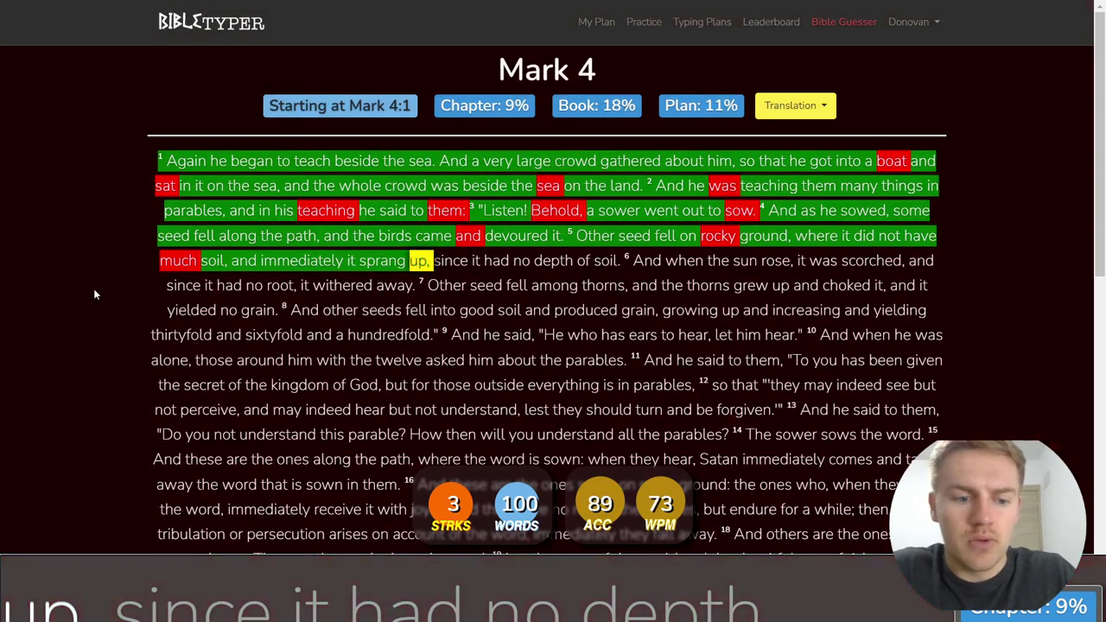
{"action": "type", "text": "since it had no depth"}
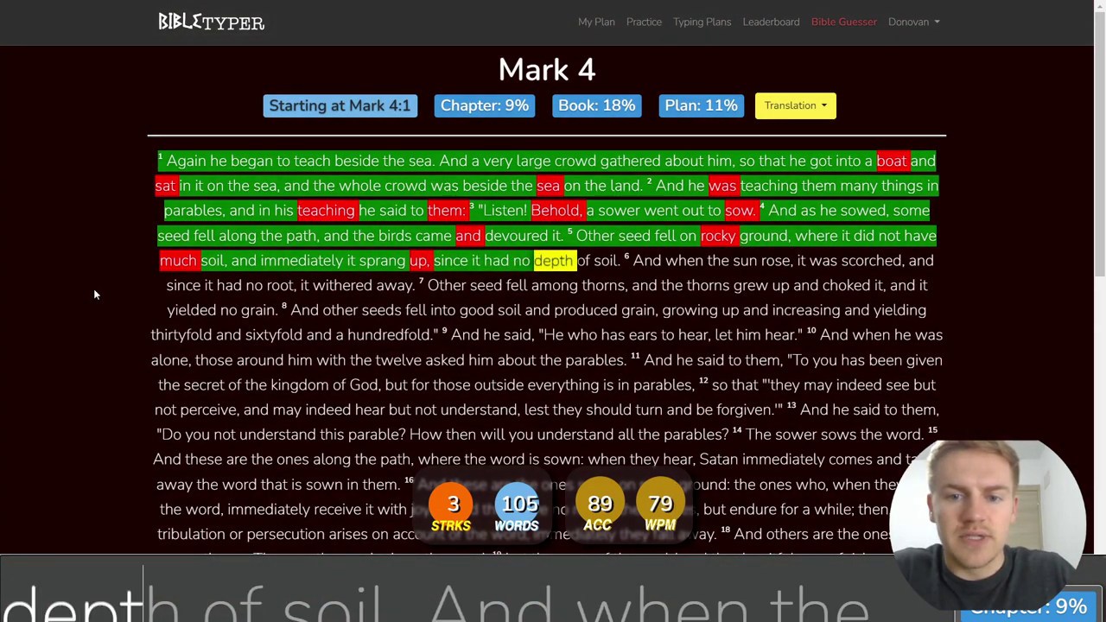
{"action": "type", "text": " of soil."}
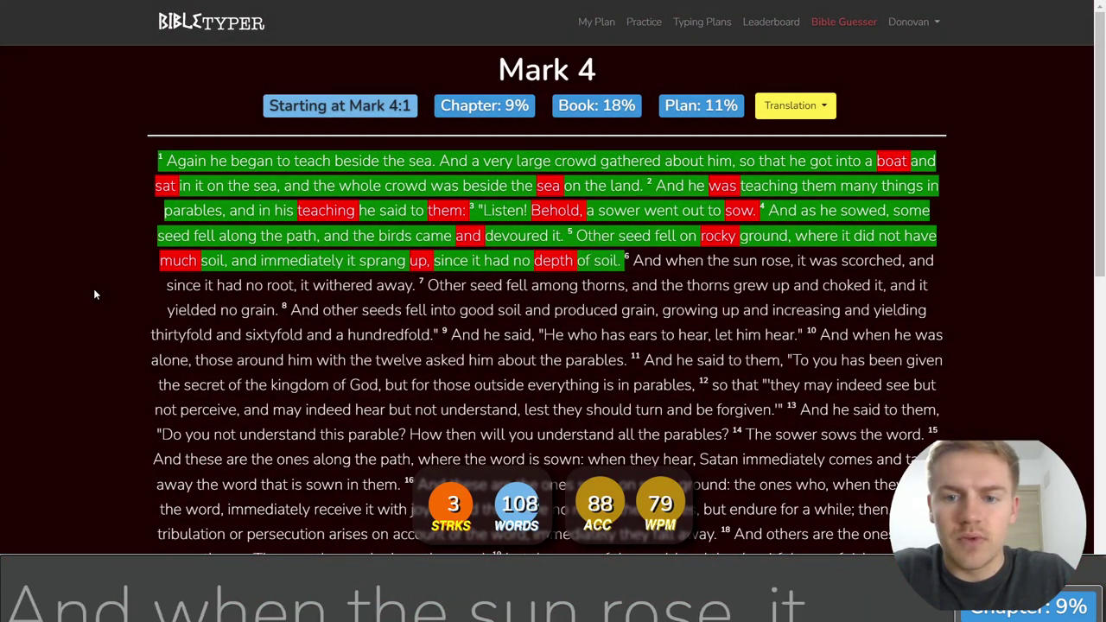
{"action": "type", "text": " And when the sun rose, it wa"}
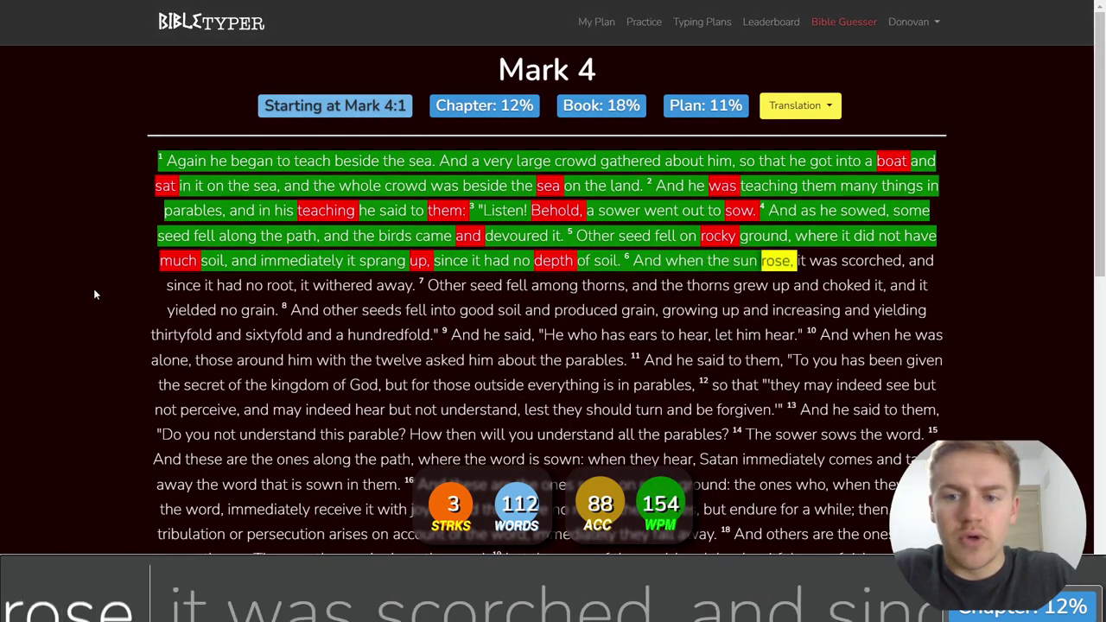
{"action": "type", "text": "s scorched, and "}
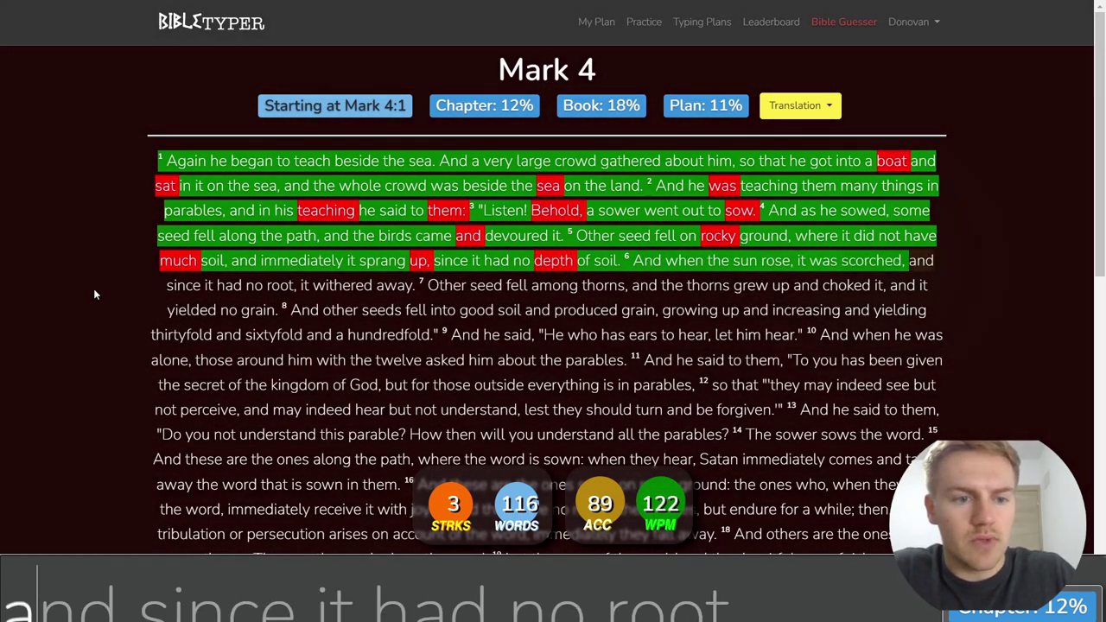
{"action": "type", "text": "sic"}
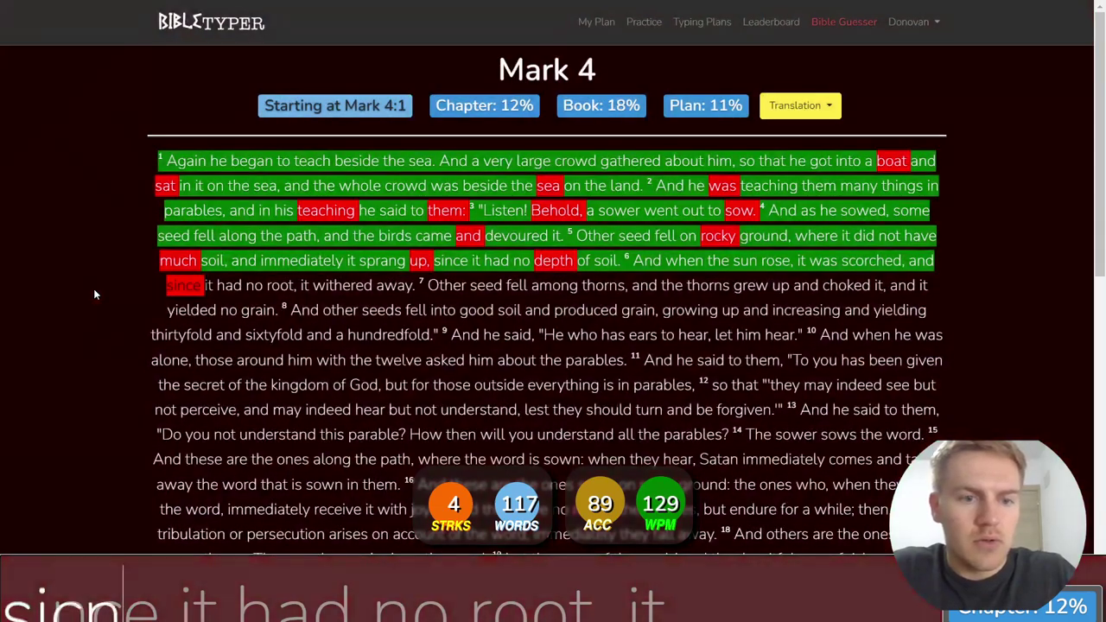
{"action": "type", "text": "nce it had not"}
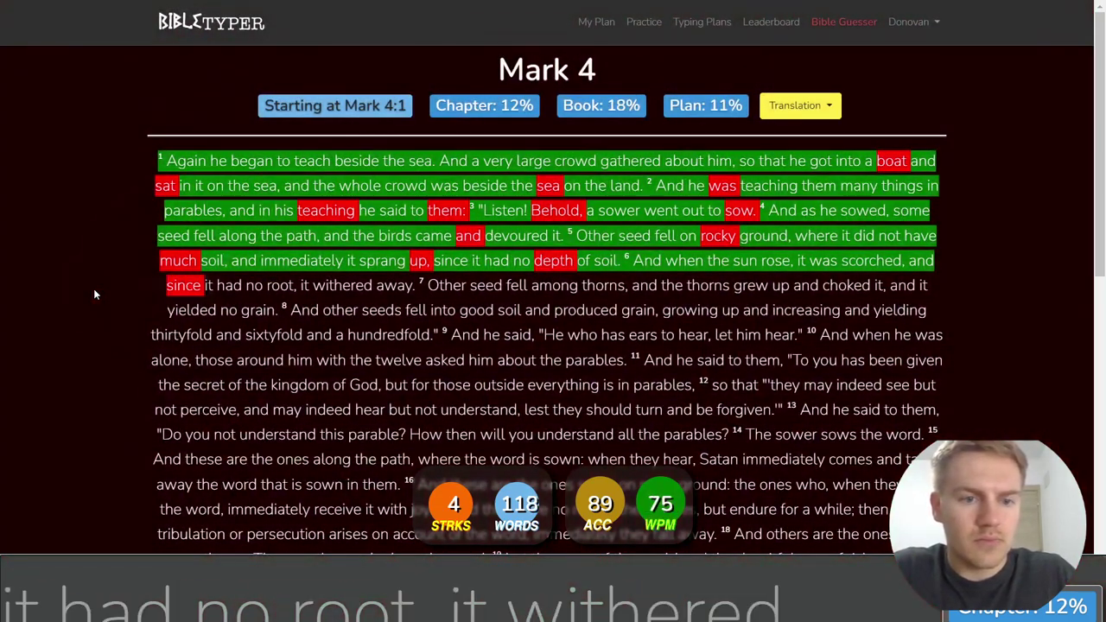
{"action": "type", "text": " root, it withered away. "}
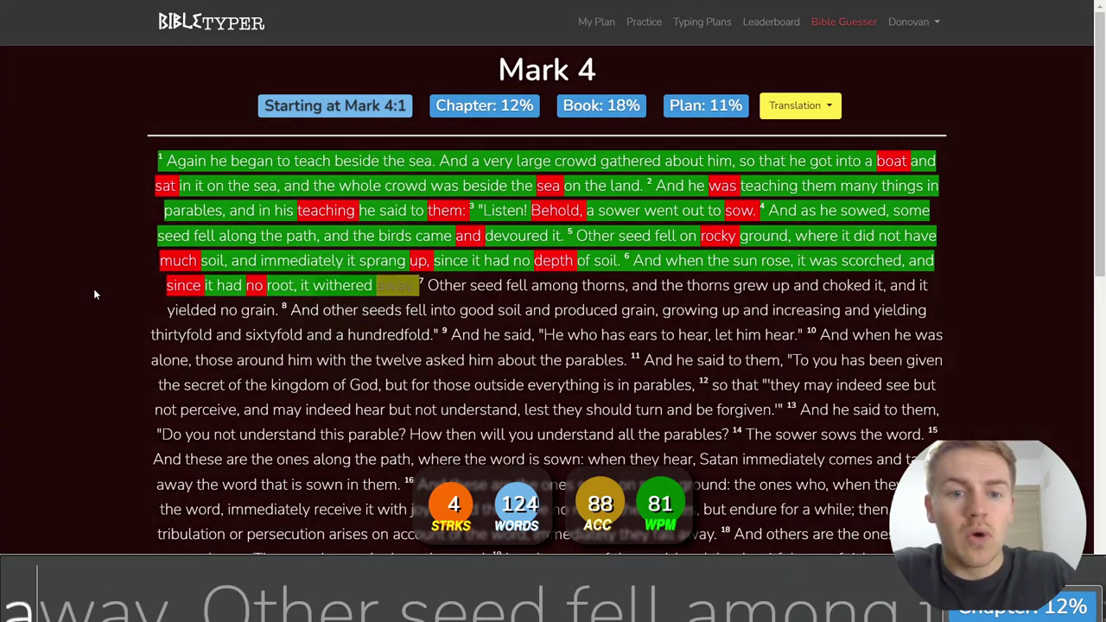
{"action": "type", "text": "Other seed fell among them"}
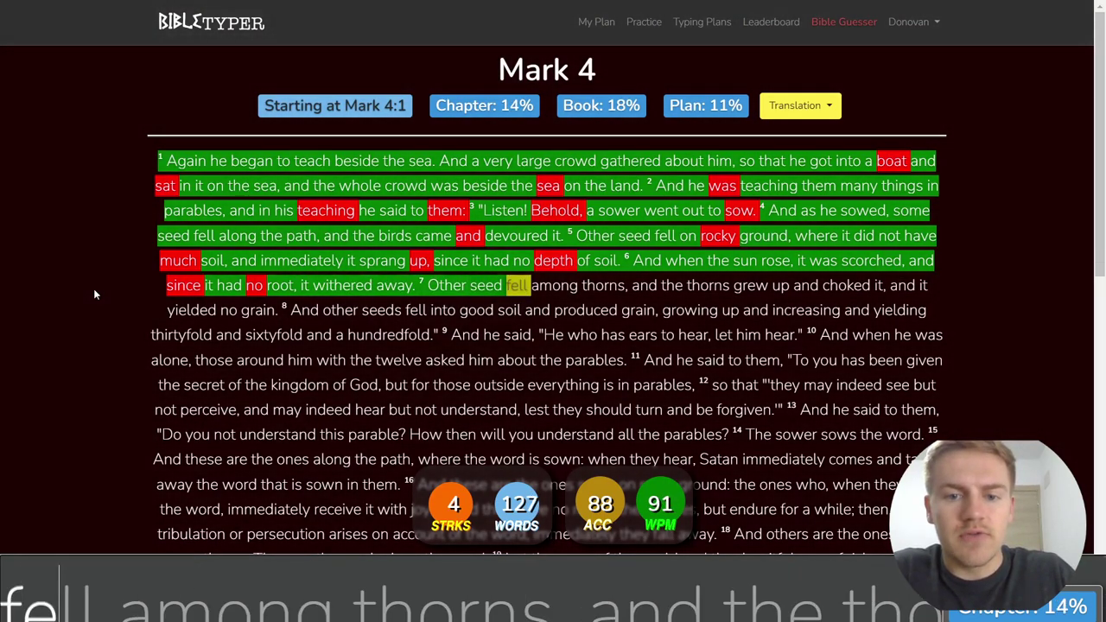
{"action": "key", "text": "BackSpace"}
{"action": "key", "text": "BackSpace"}
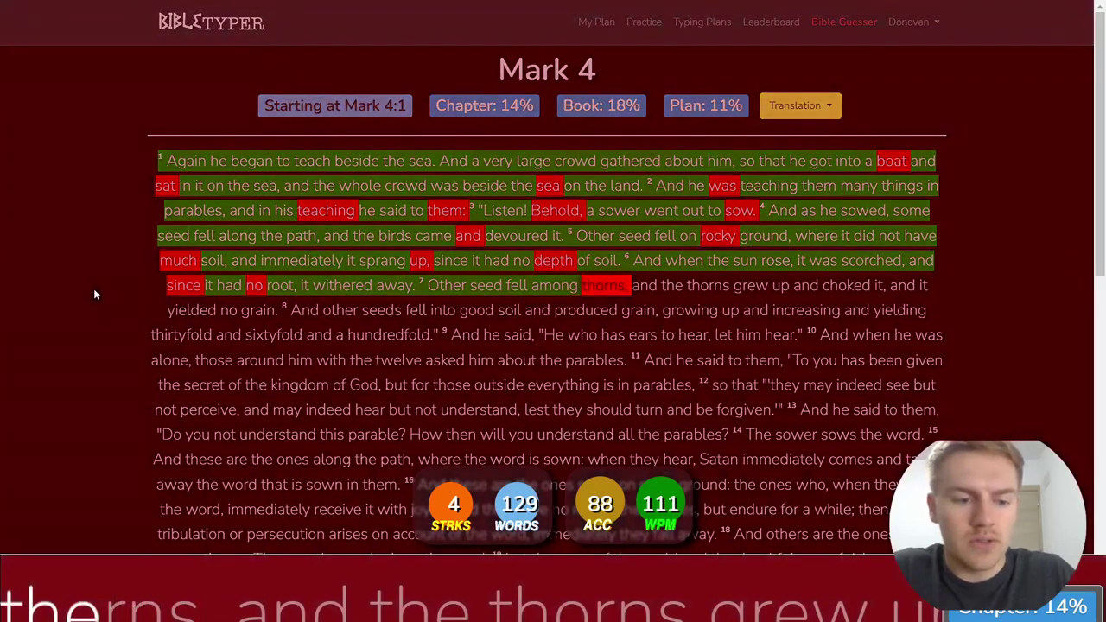
{"action": "type", "text": "orns, and"}
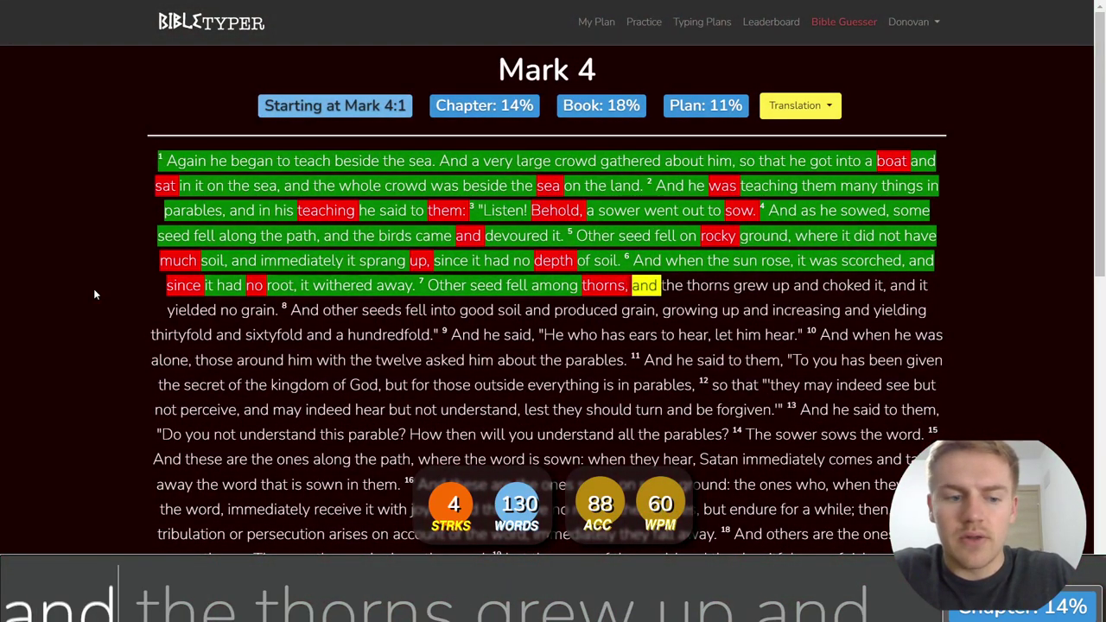
{"action": "type", "text": " the thorns grew up and cho"}
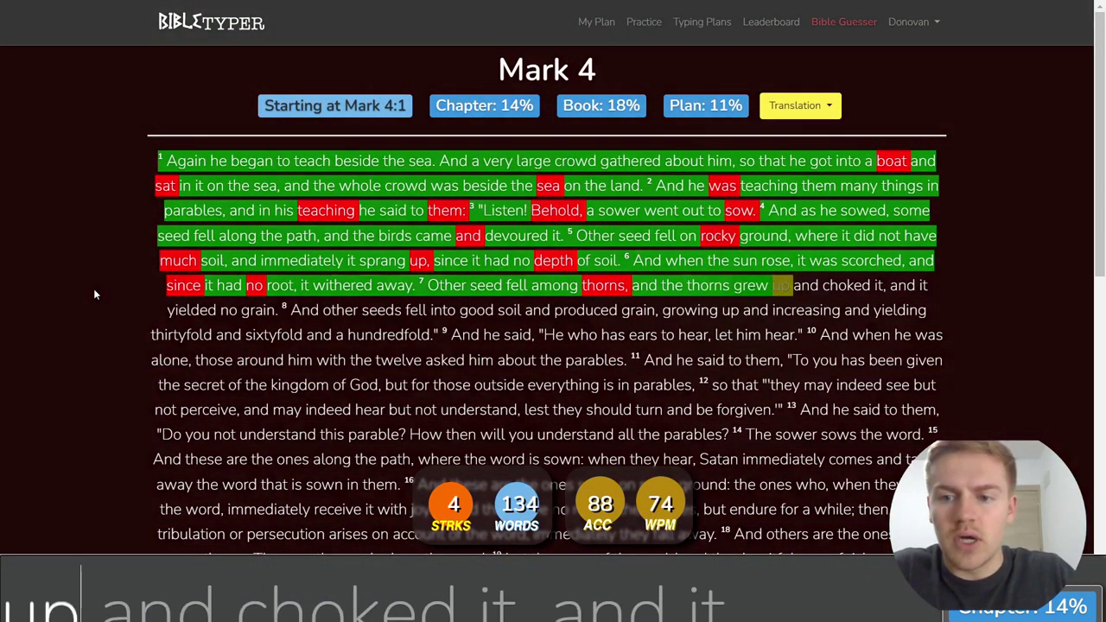
{"action": "type", "text": "ked "}
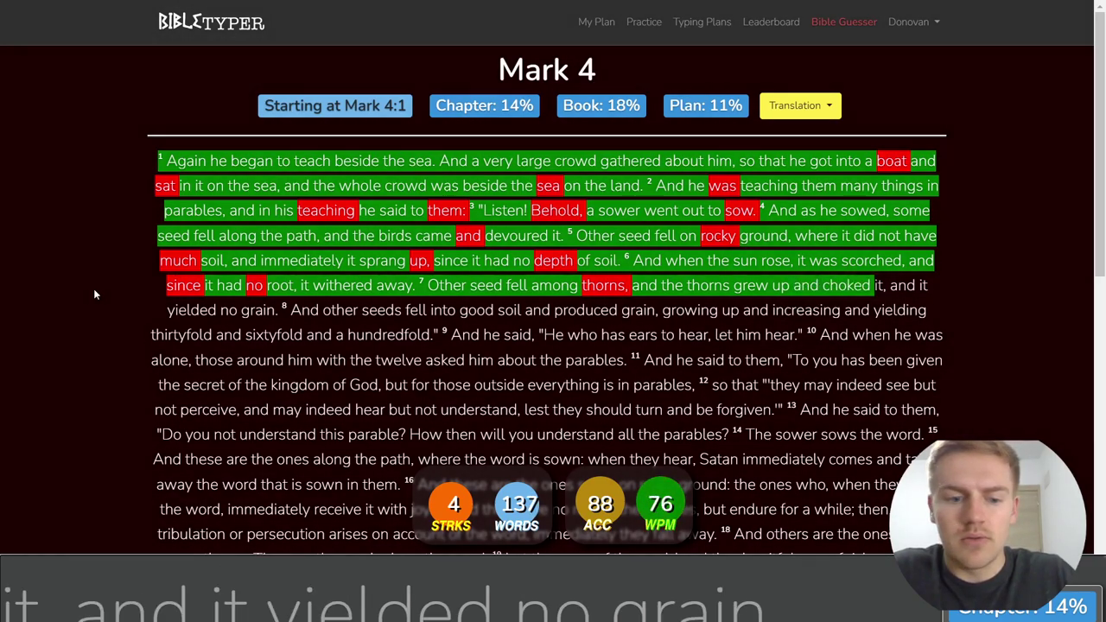
{"action": "type", "text": "it, and it "}
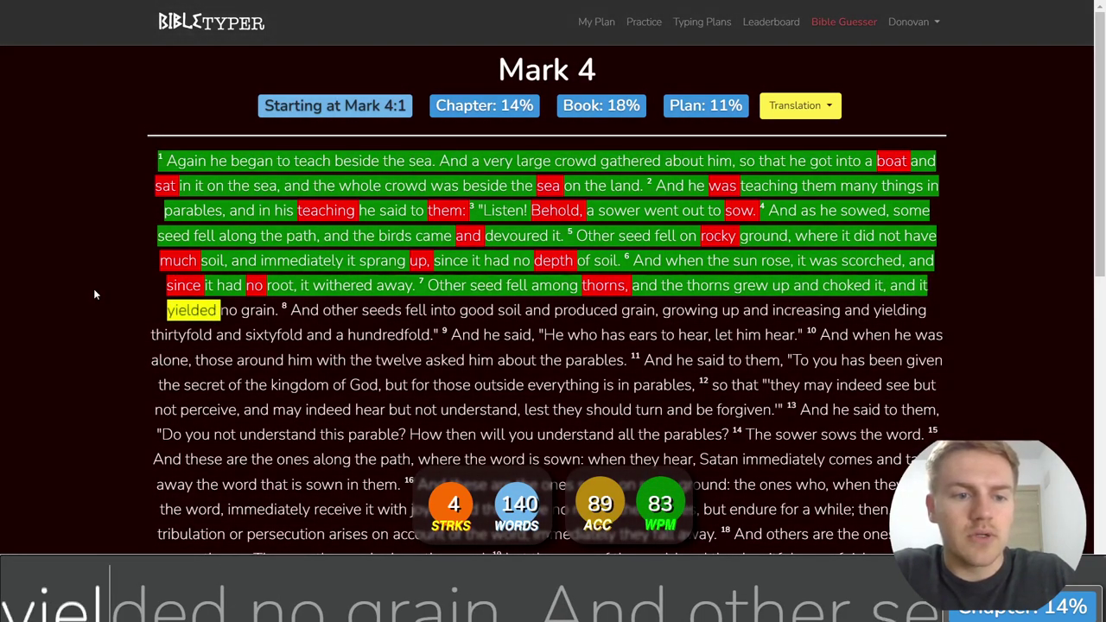
{"action": "type", "text": "yielded"}
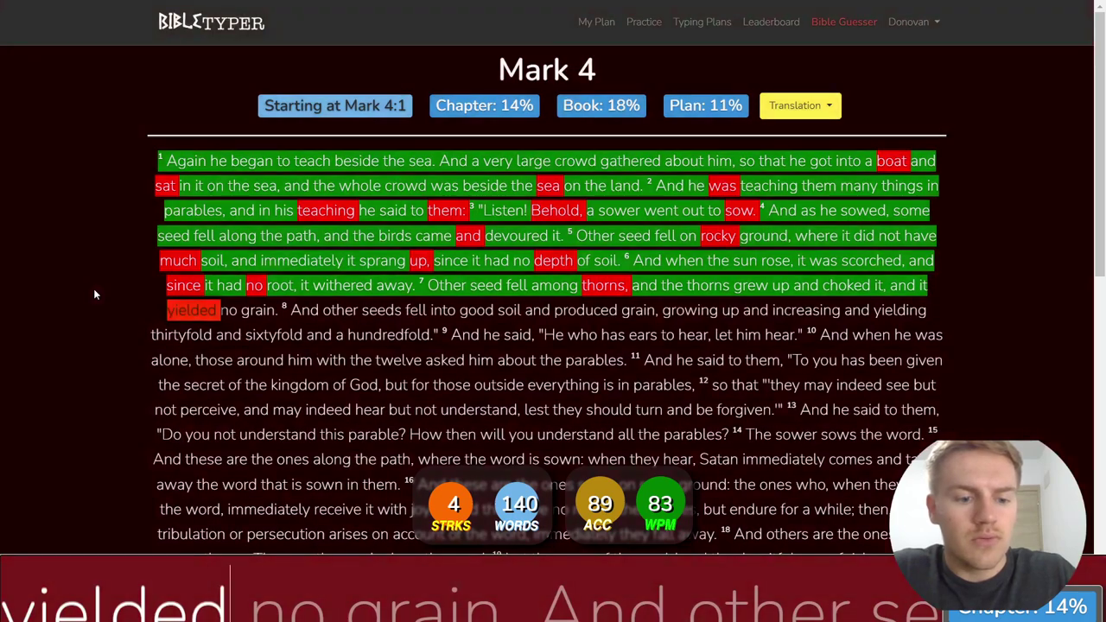
{"action": "type", "text": " no grain. And other "}
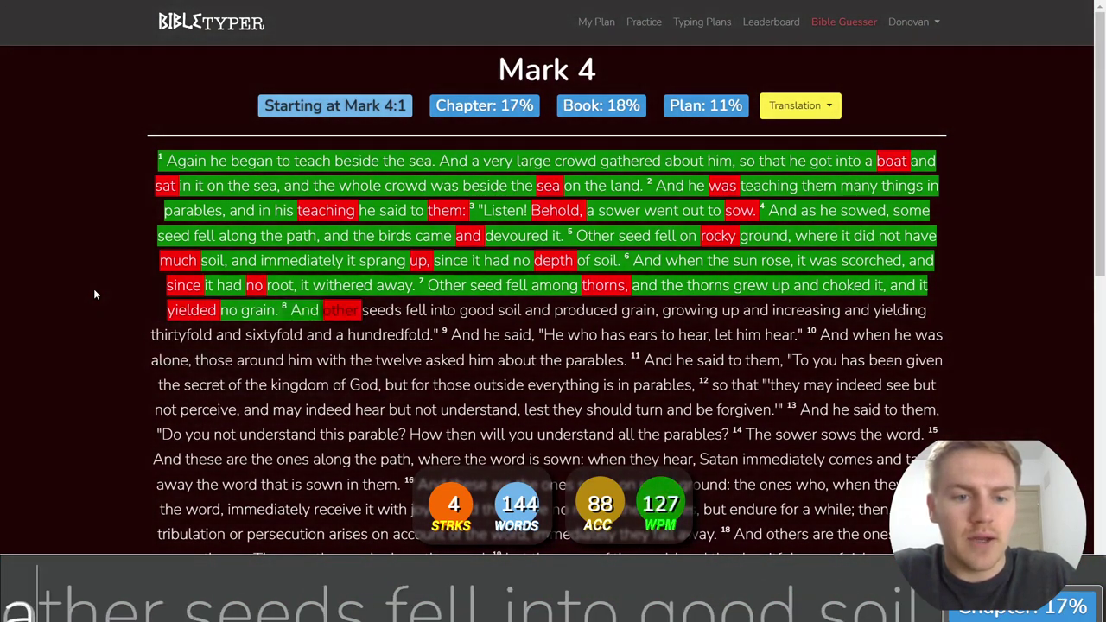
{"action": "type", "text": "seeds fell into good soil and produced grain, growing up and increasing and yielding thir"}
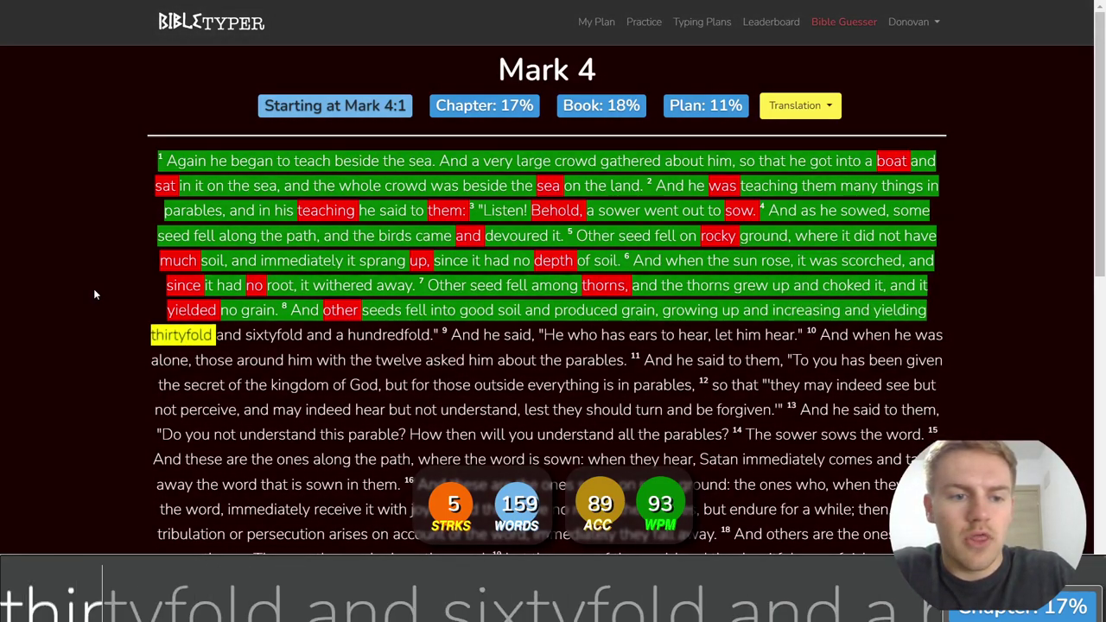
{"action": "type", "text": "tyfold and si"}
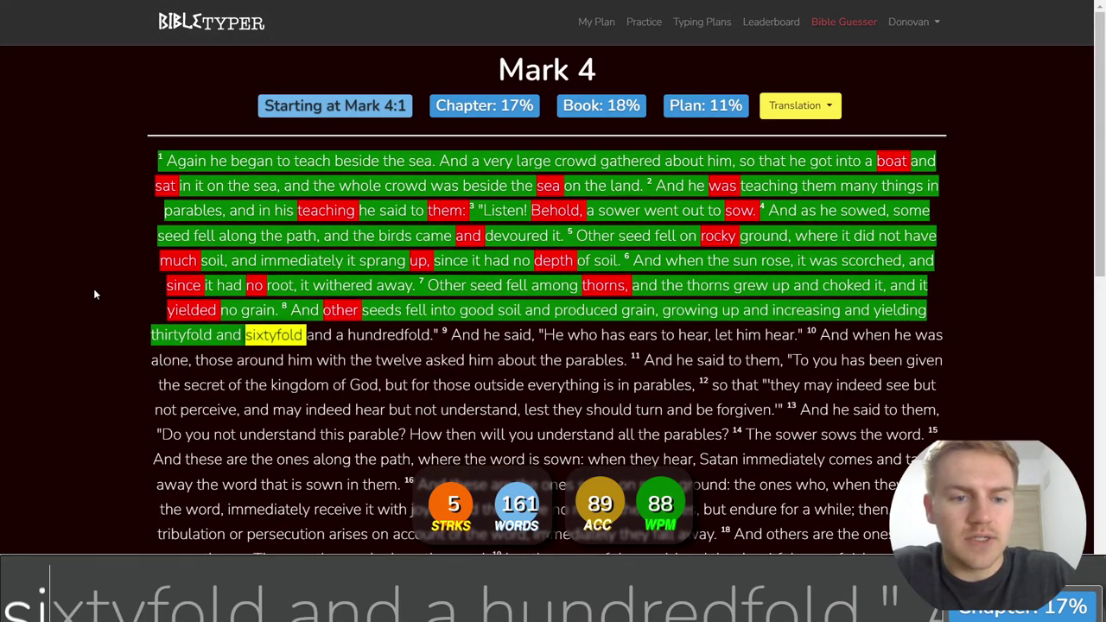
{"action": "type", "text": "xtyfold and a hund"}
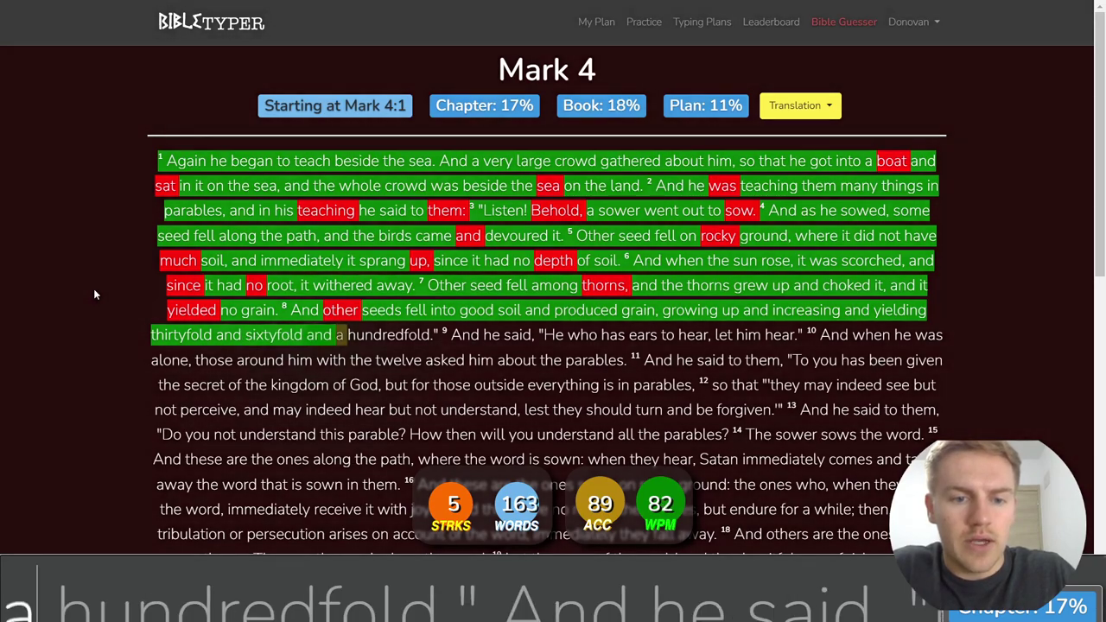
{"action": "type", "text": "redfold.\" And heh"}
{"action": "key", "text": "BackSpace"}
{"action": "type", "text": "s"}
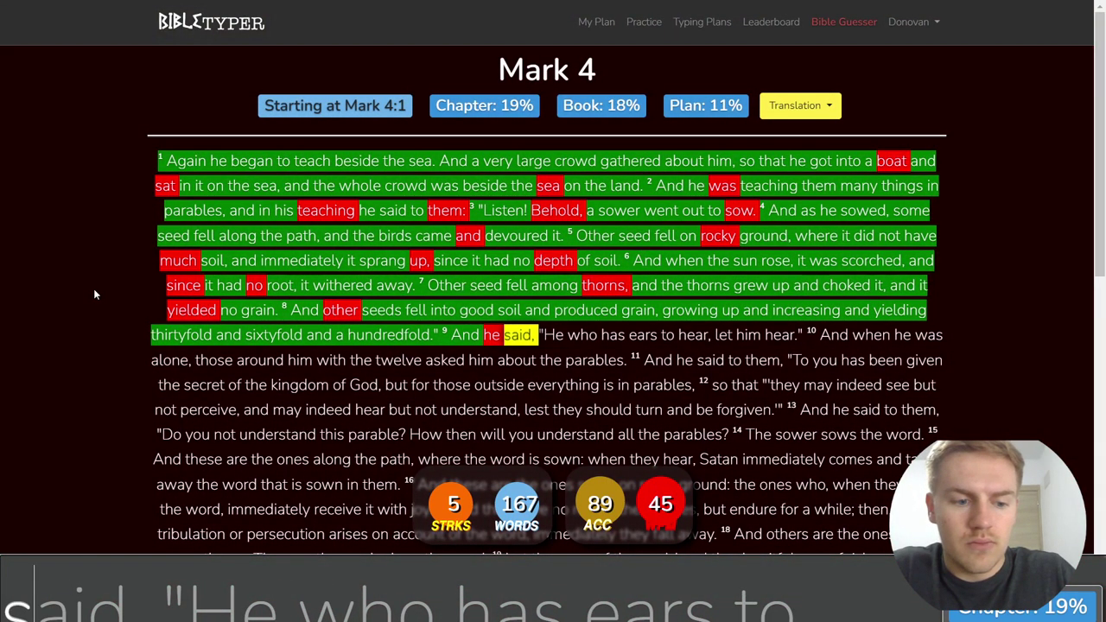
{"action": "type", "text": "a"}
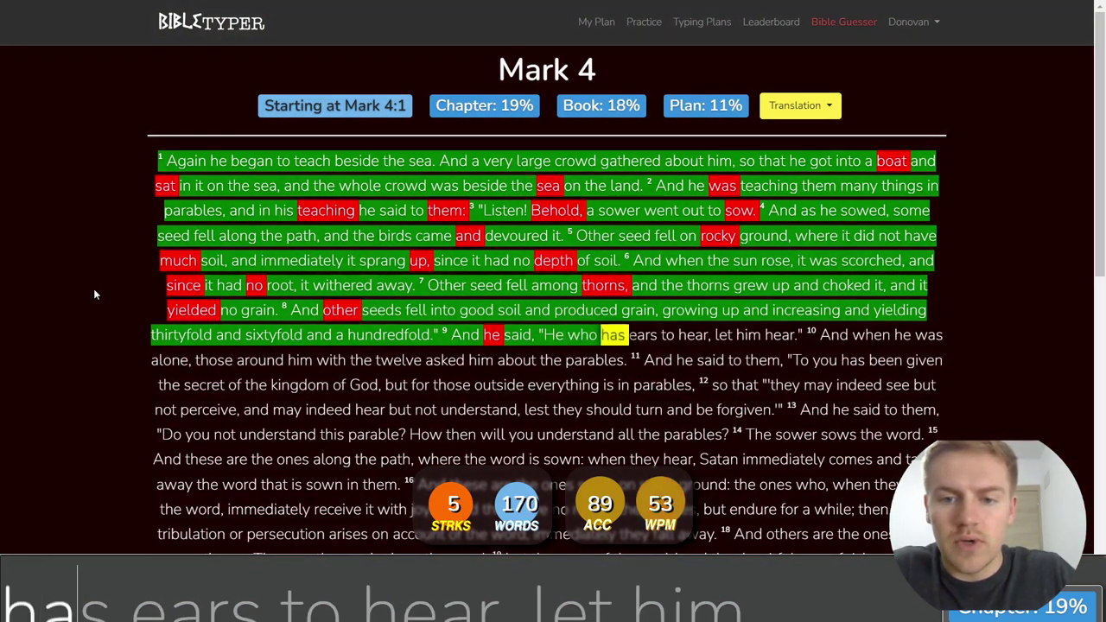
{"action": "type", "text": "id, \"He who has ears to hear, let him hear"}
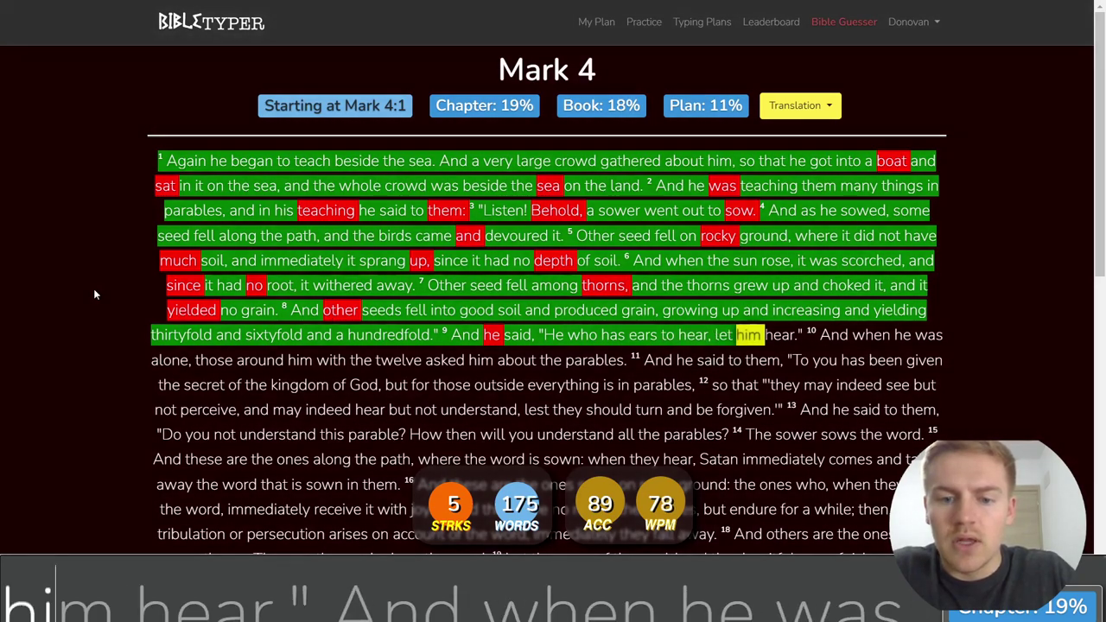
{"action": "type", "text": ".\" And when "}
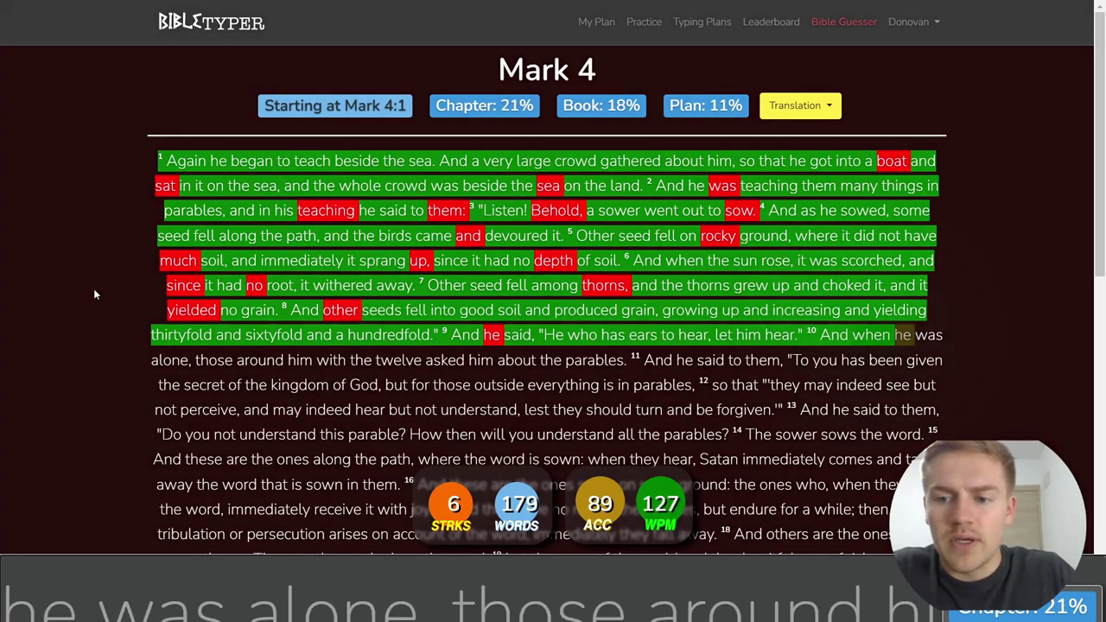
{"action": "type", "text": "he was "}
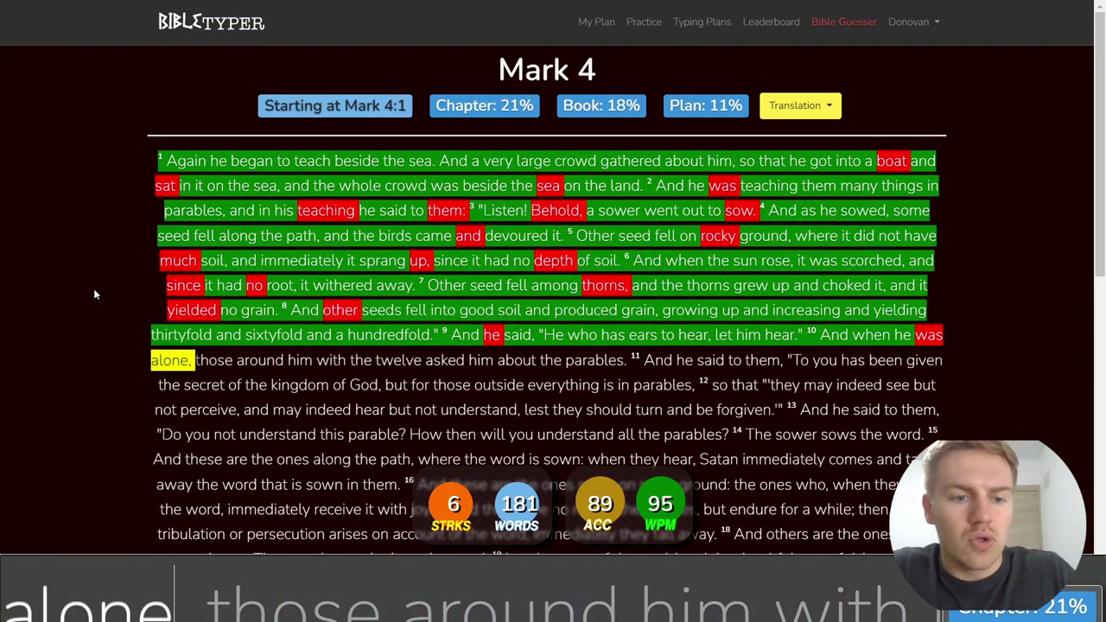
{"action": "type", "text": "alone, those around him "}
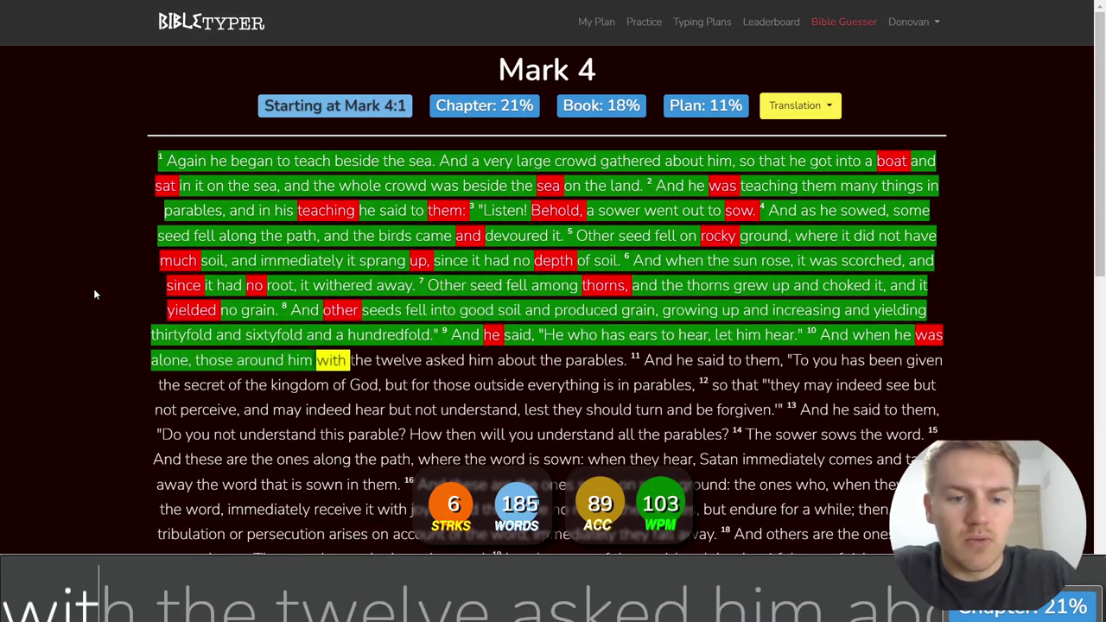
{"action": "type", "text": "with the "}
{"action": "type", "text": "twelves"}
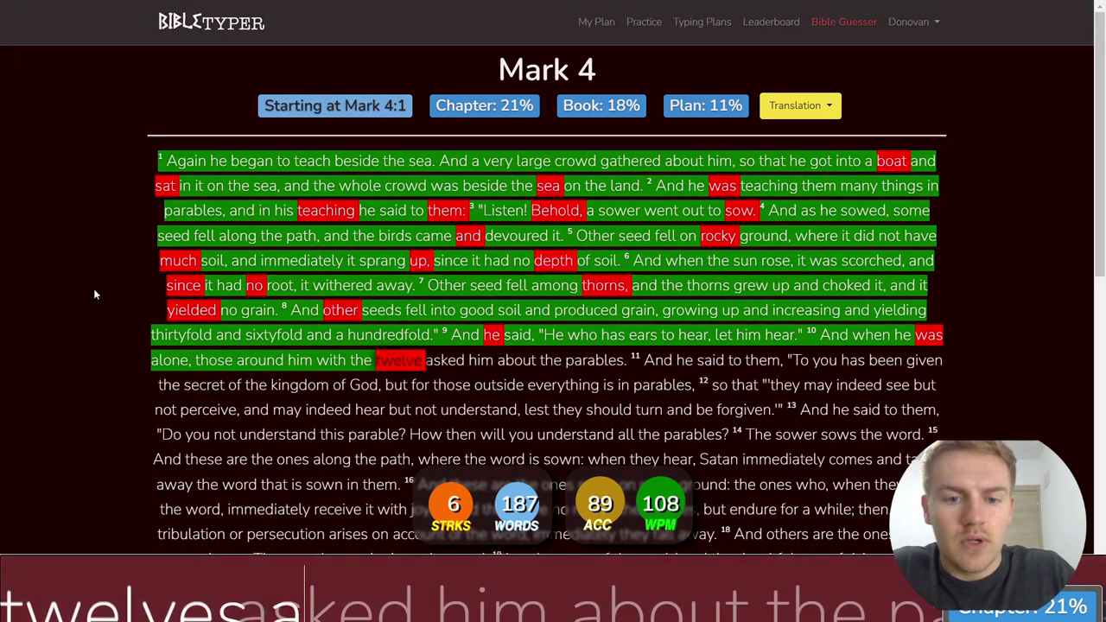
- Type verses 10–12 on the secret of the kingdom, through "be forgiven", and begin verse 13
{"action": "key", "text": "BackSpace"}
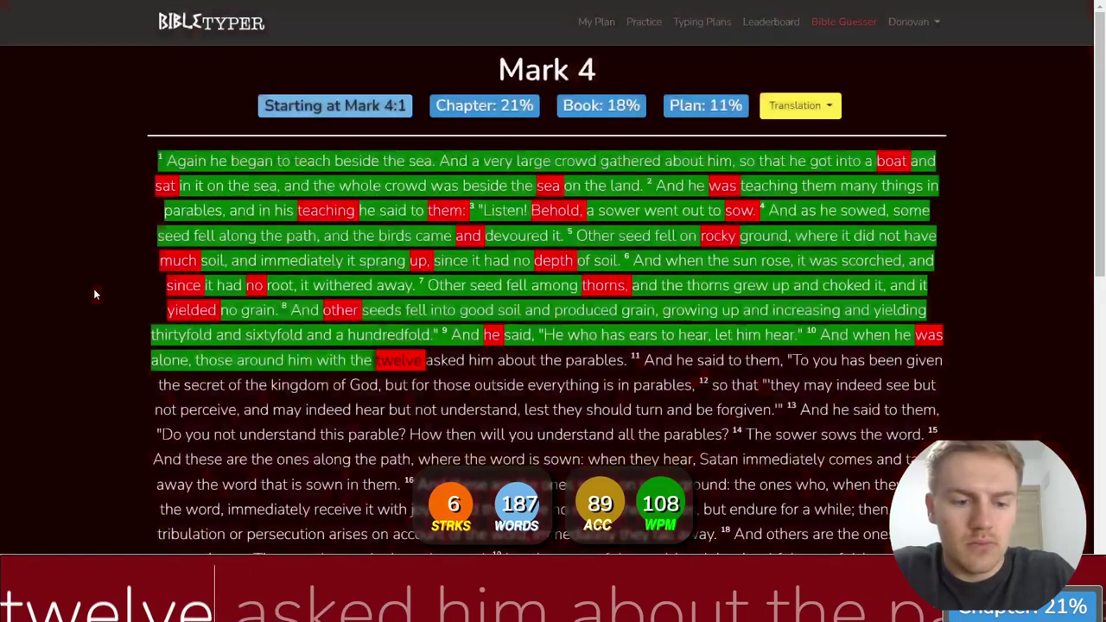
{"action": "type", "text": "asked him about the pa"}
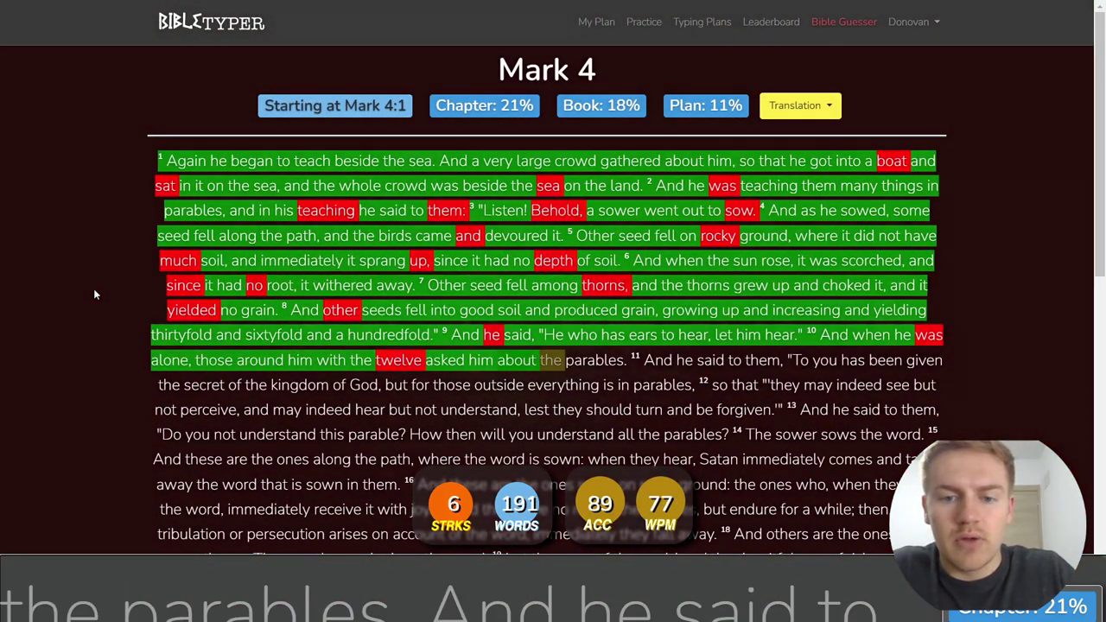
{"action": "type", "text": "rables. And he "}
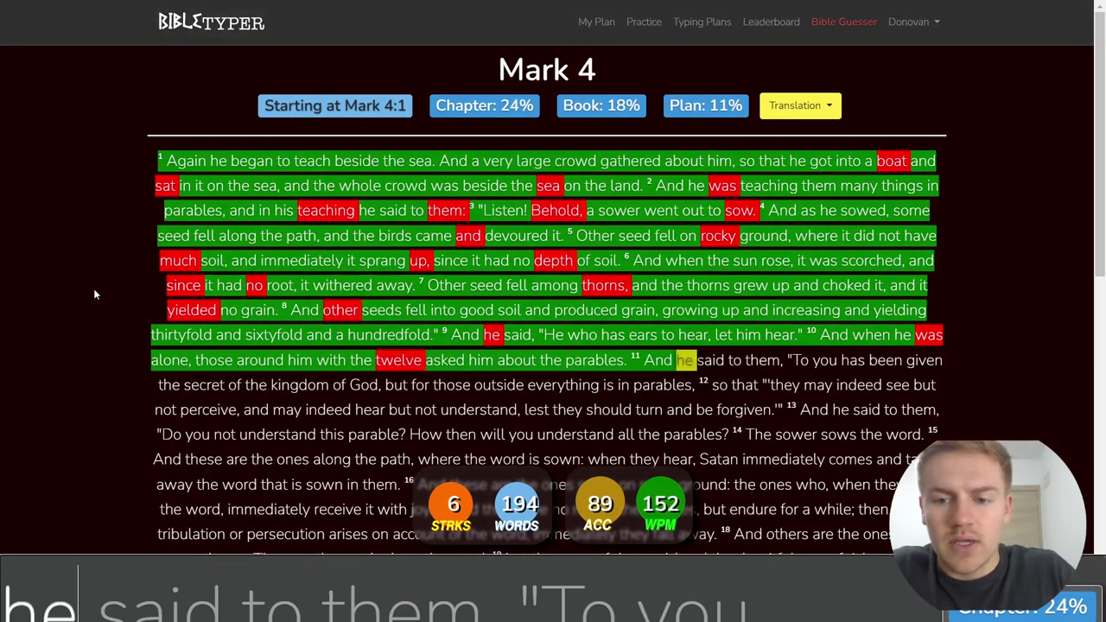
{"action": "type", "text": "to them, \"To you "}
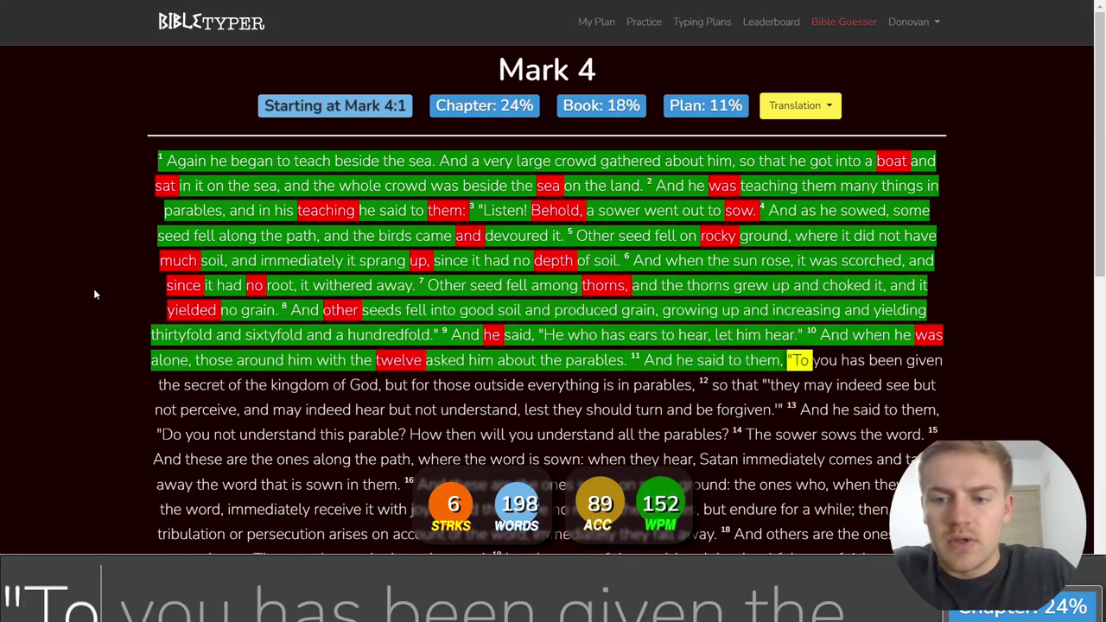
{"action": "type", "text": "has been given the sec"}
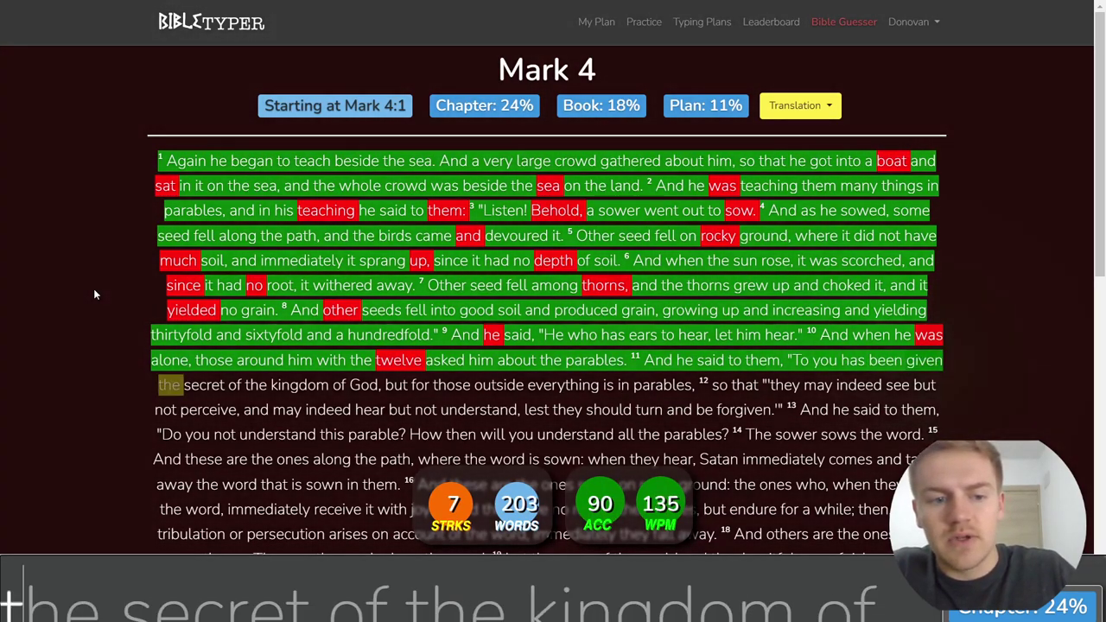
{"action": "type", "text": "ret of the "}
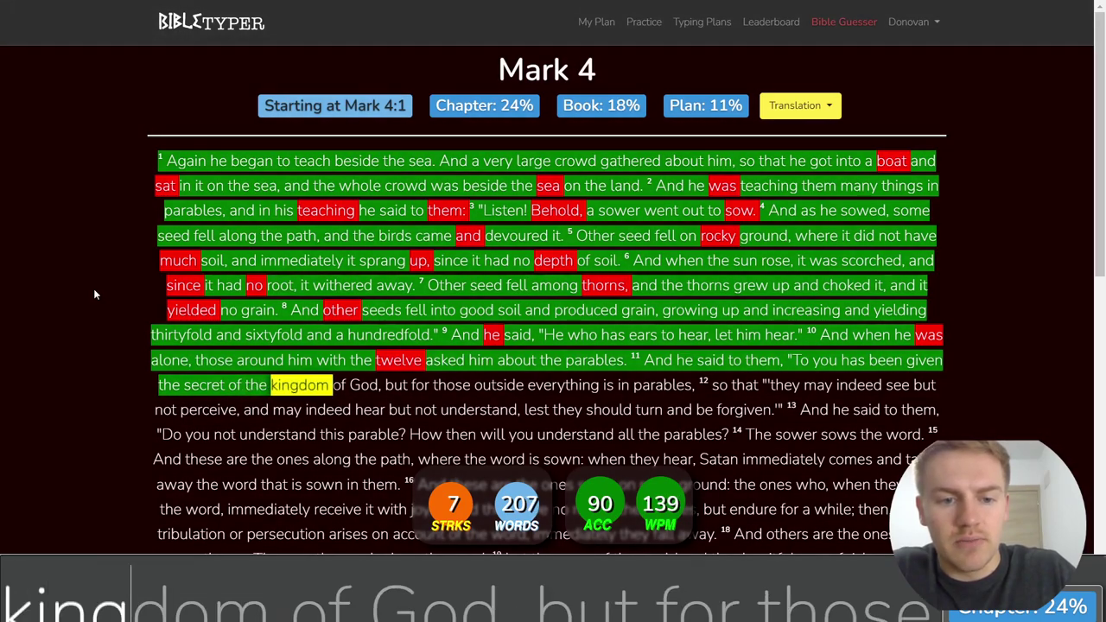
{"action": "type", "text": "kingdom of God b"}
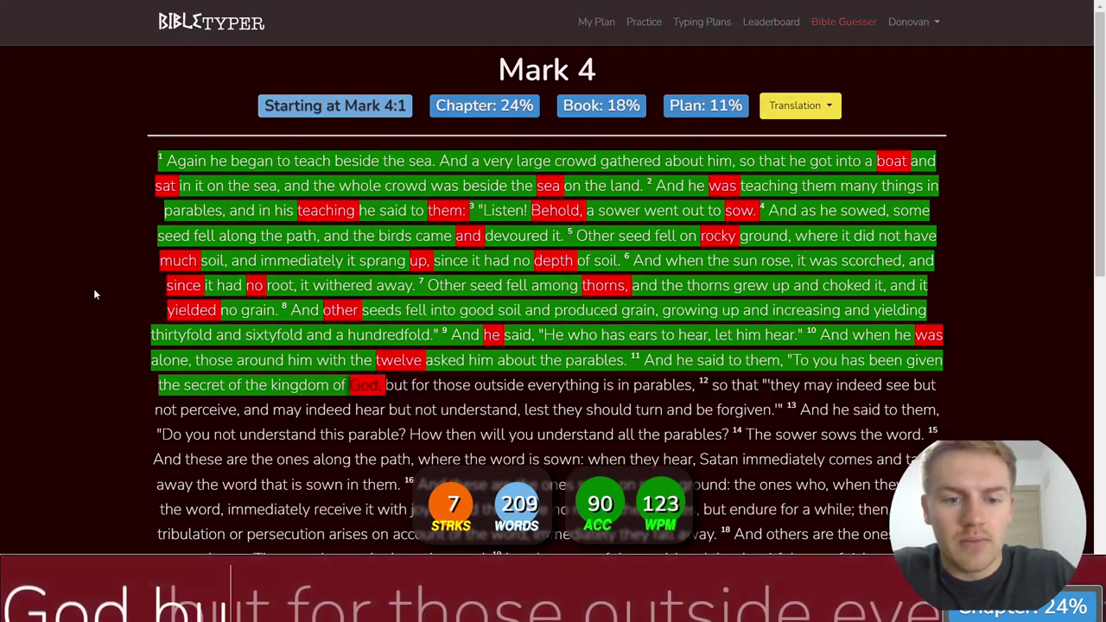
{"action": "key", "text": "BackSpace"}
{"action": "key", "text": "BackSpace"}
{"action": "type", "text": ", but for those outside e"}
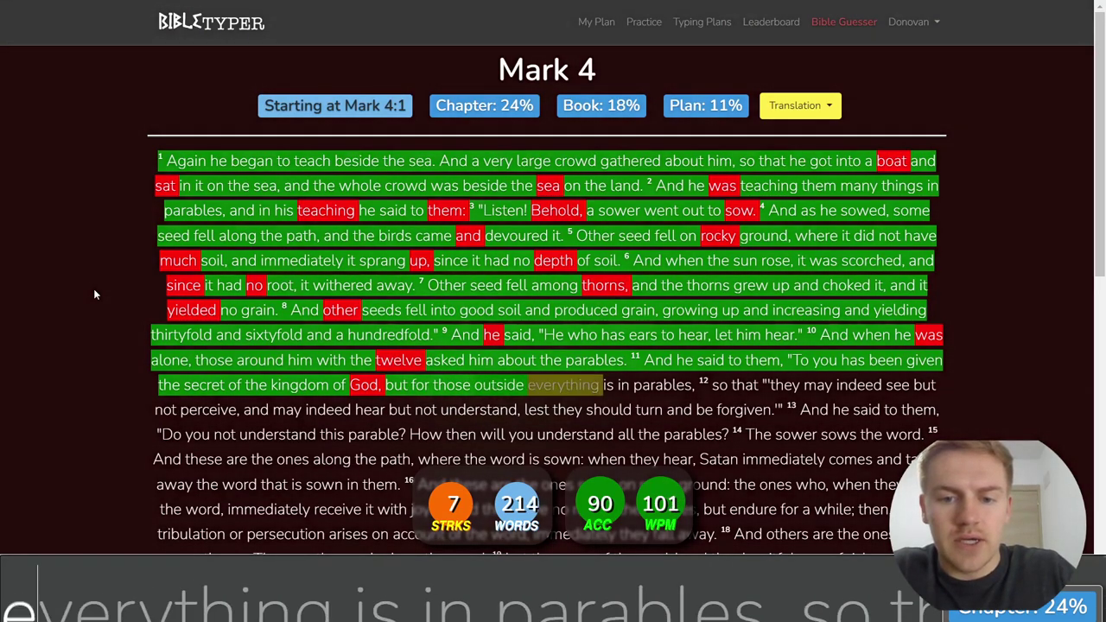
{"action": "type", "text": "verything is in parables, so that \"The"}
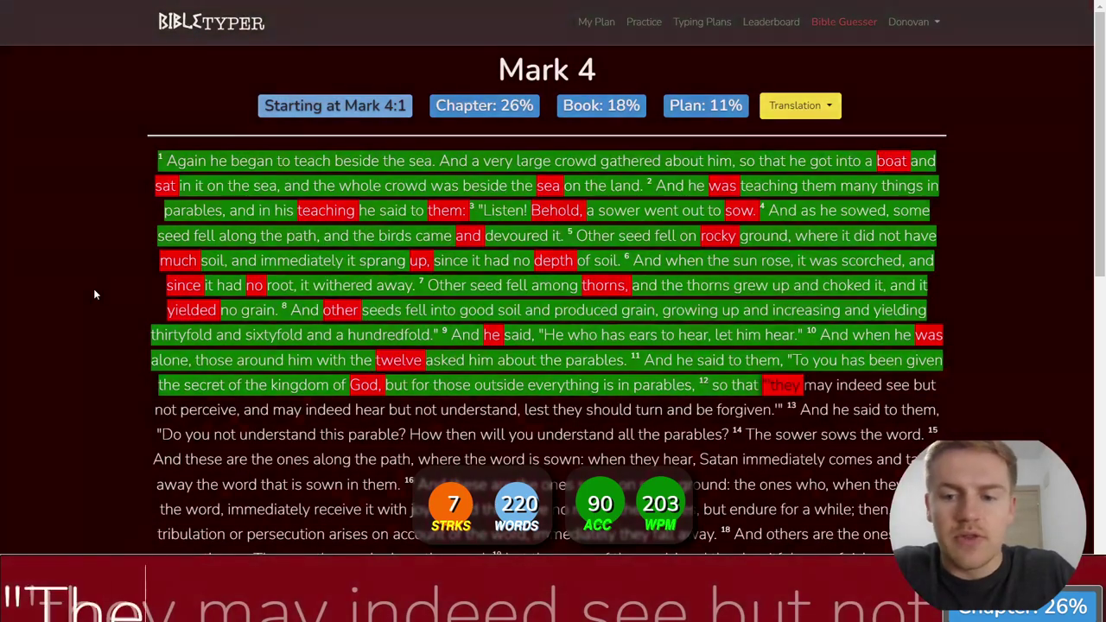
{"action": "key", "text": "BackSpace"}
{"action": "key", "text": "BackSpace"}
{"action": "key", "text": "BackSpace"}
{"action": "type", "text": "they may i"}
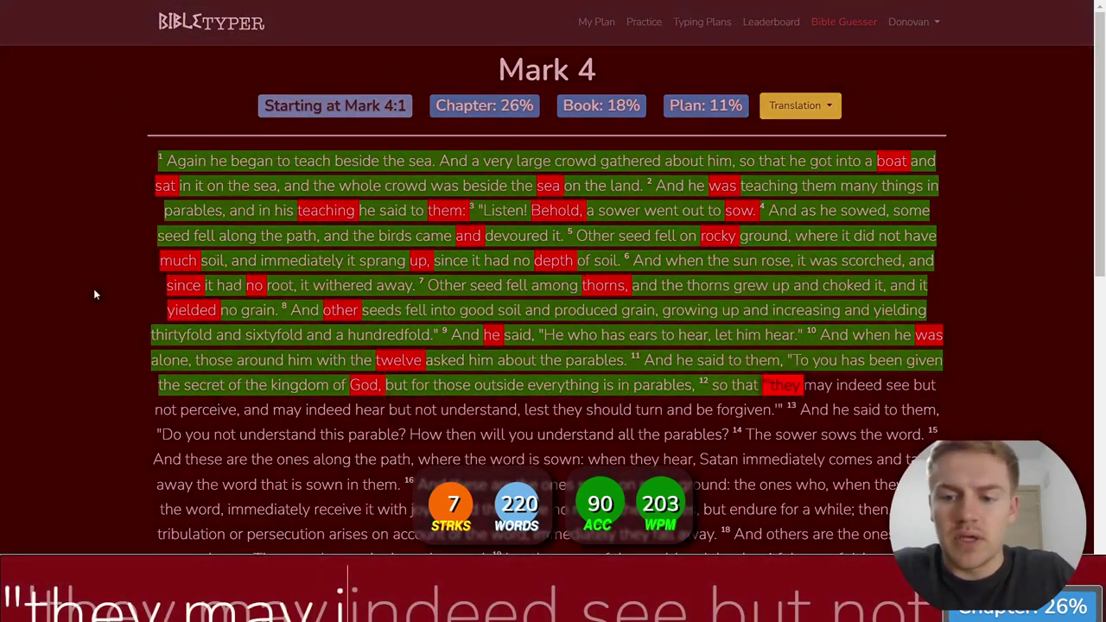
{"action": "key", "text": "BackSpace"}
{"action": "key", "text": "BackSpace"}
{"action": "key", "text": "BackSpace"}
{"action": "key", "text": "BackSpace"}
{"action": "key", "text": "BackSpace"}
{"action": "key", "text": "BackSpace"}
{"action": "key", "text": "BackSpace"}
{"action": "key", "text": "BackSpace"}
{"action": "key", "text": "BackSpace"}
{"action": "key", "text": "BackSpace"}
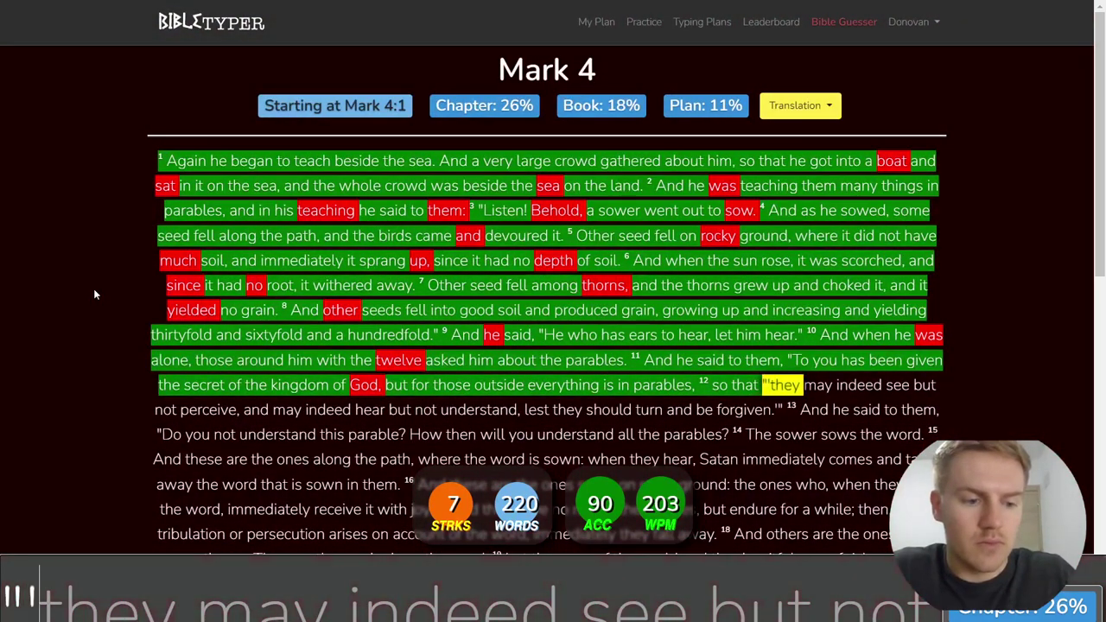
{"action": "type", "text": "they may indeed see but not "}
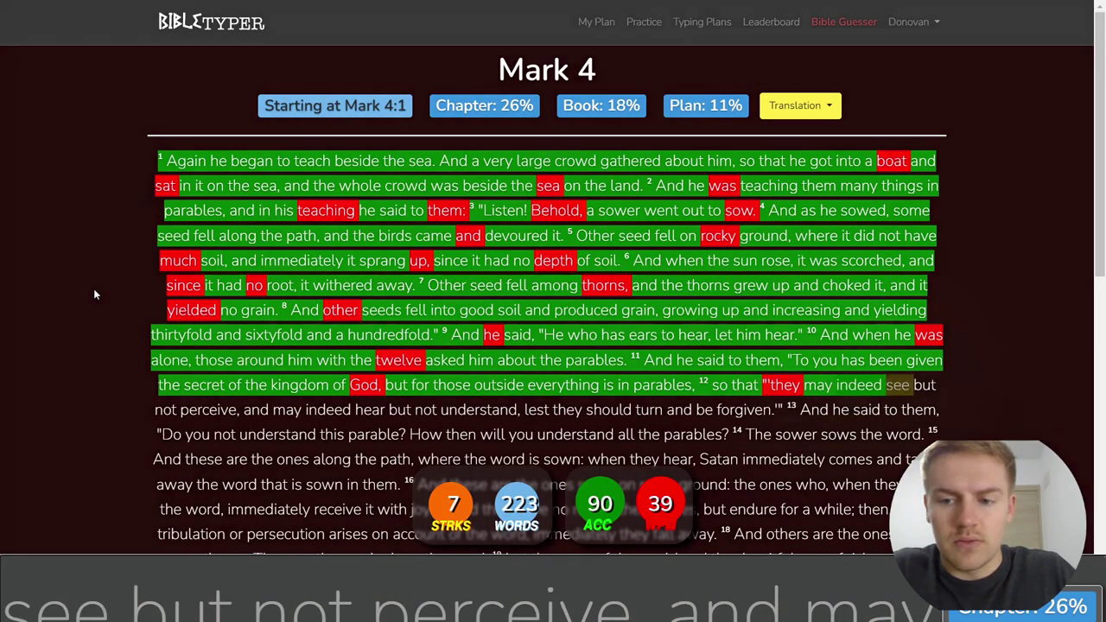
{"action": "type", "text": "perseive, and my in"}
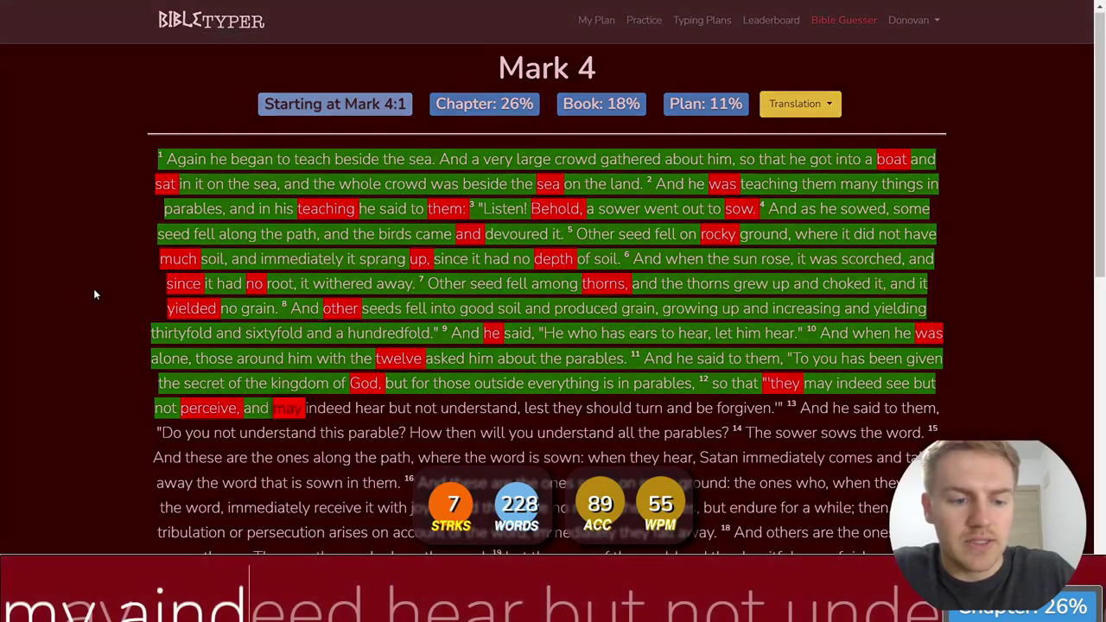
{"action": "key", "text": "BackSpace"}
{"action": "key", "text": "BackSpace"}
{"action": "key", "text": "BackSpace"}
{"action": "key", "text": "BackSpace"}
{"action": "type", "text": "inde"}
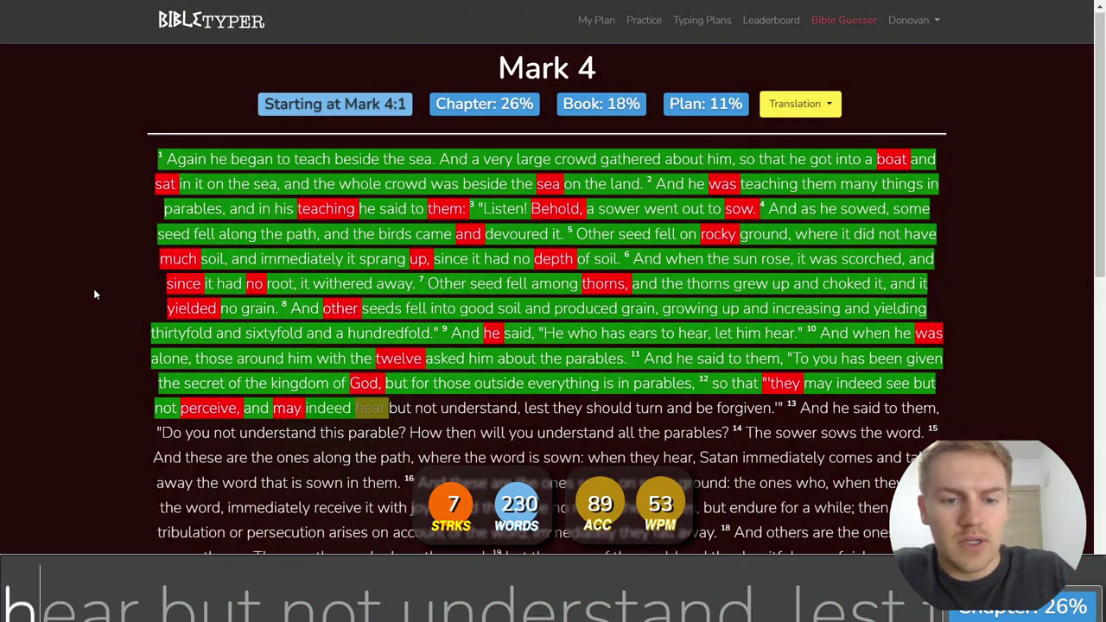
{"action": "type", "text": "ear but not u"}
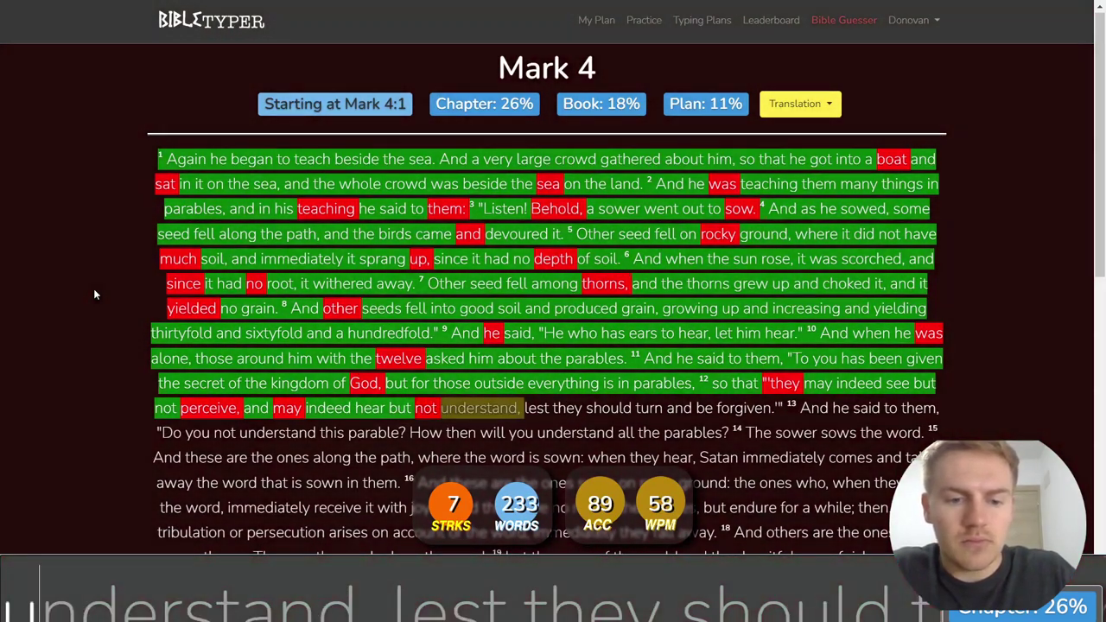
{"action": "type", "text": "nderstand, lest they should turn "}
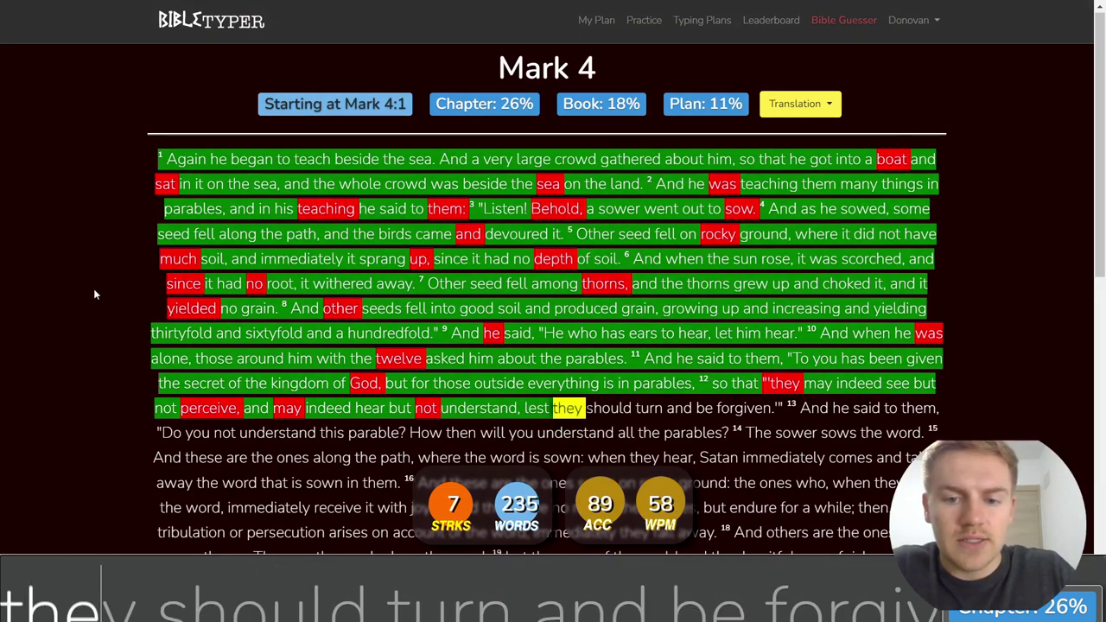
{"action": "type", "text": "and be forgi"}
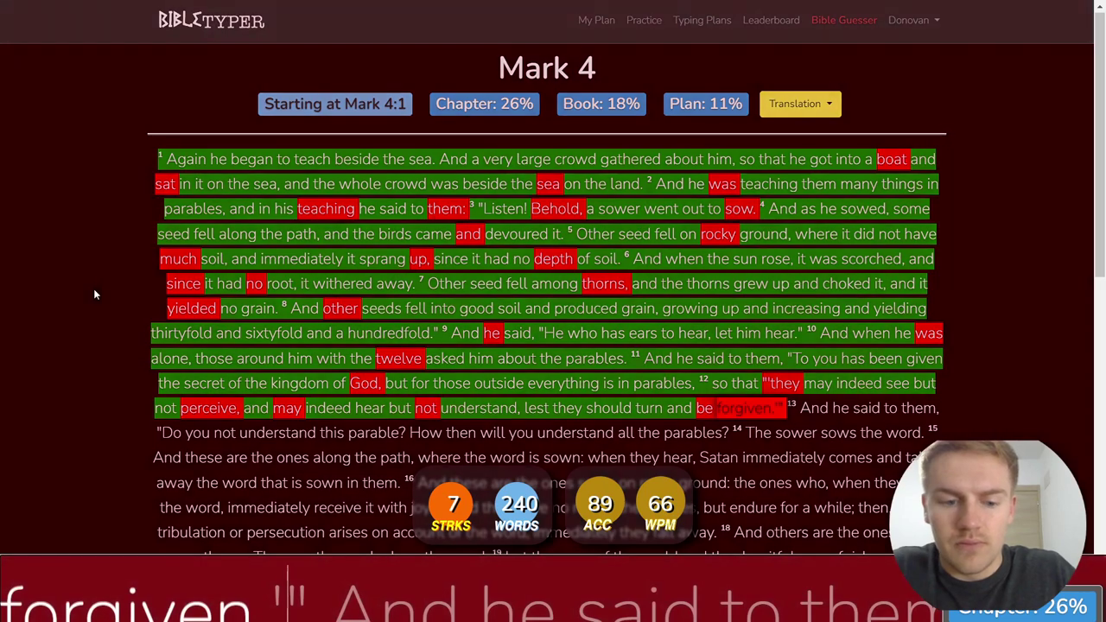
{"action": "type", "text": "ven.'\" 13 And he said to them, \"Do you not unde"}
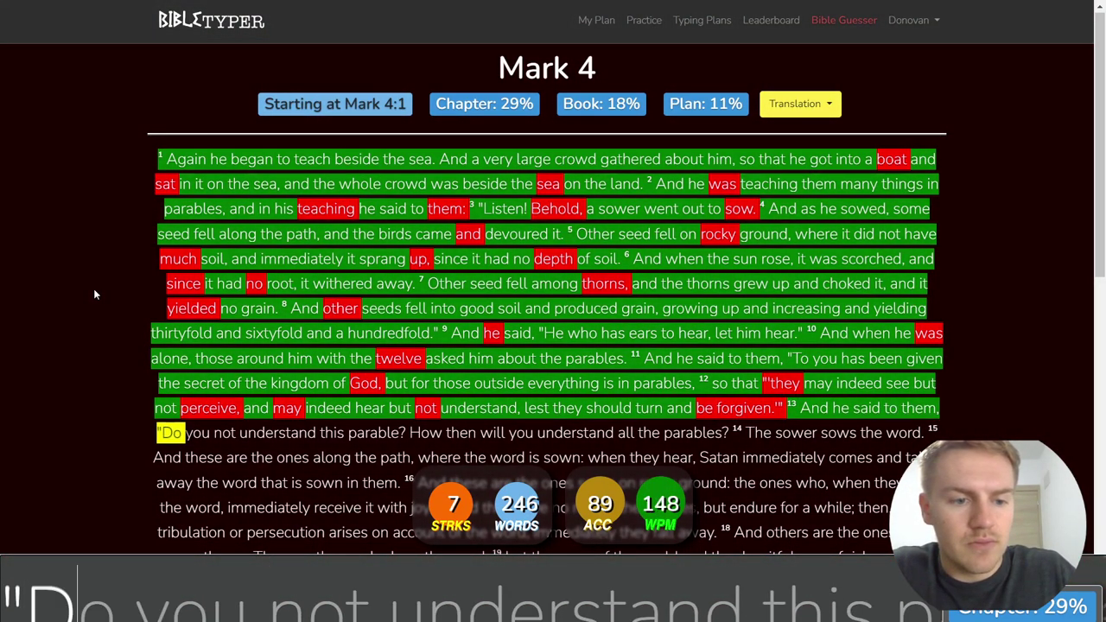
{"action": "type", "text": "rstand this para"}
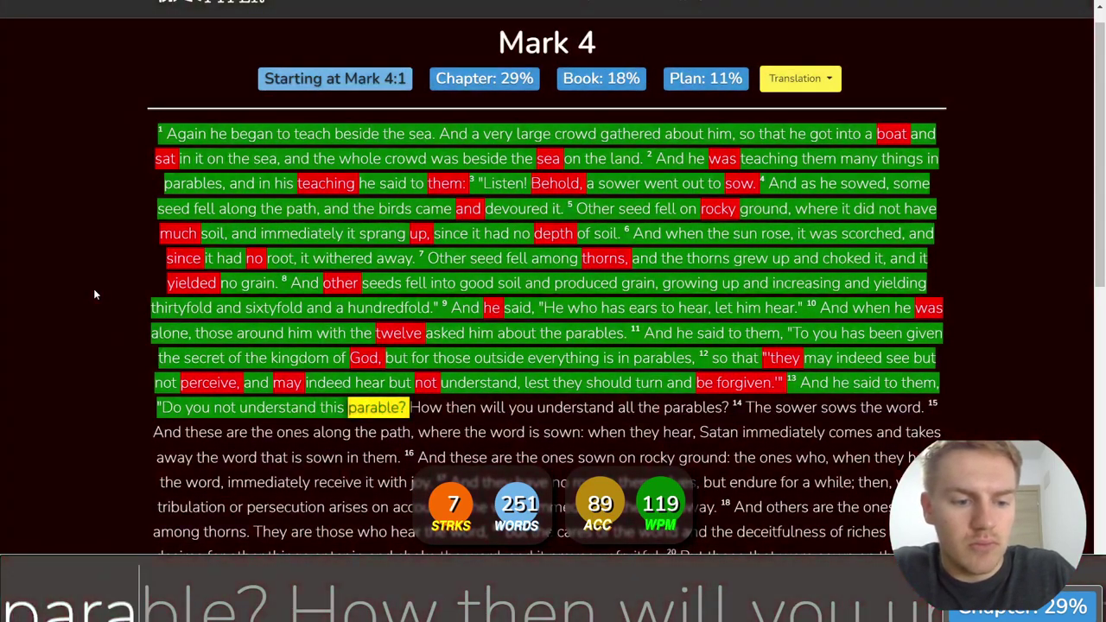
{"action": "type", "text": "ble? "}
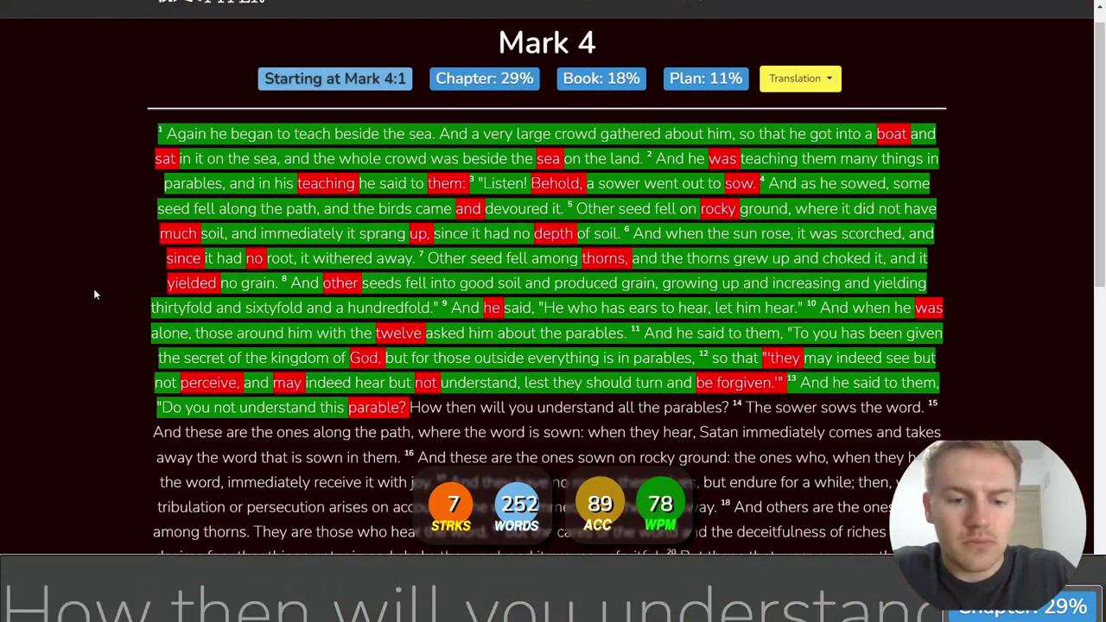
{"action": "type", "text": "How then will "}
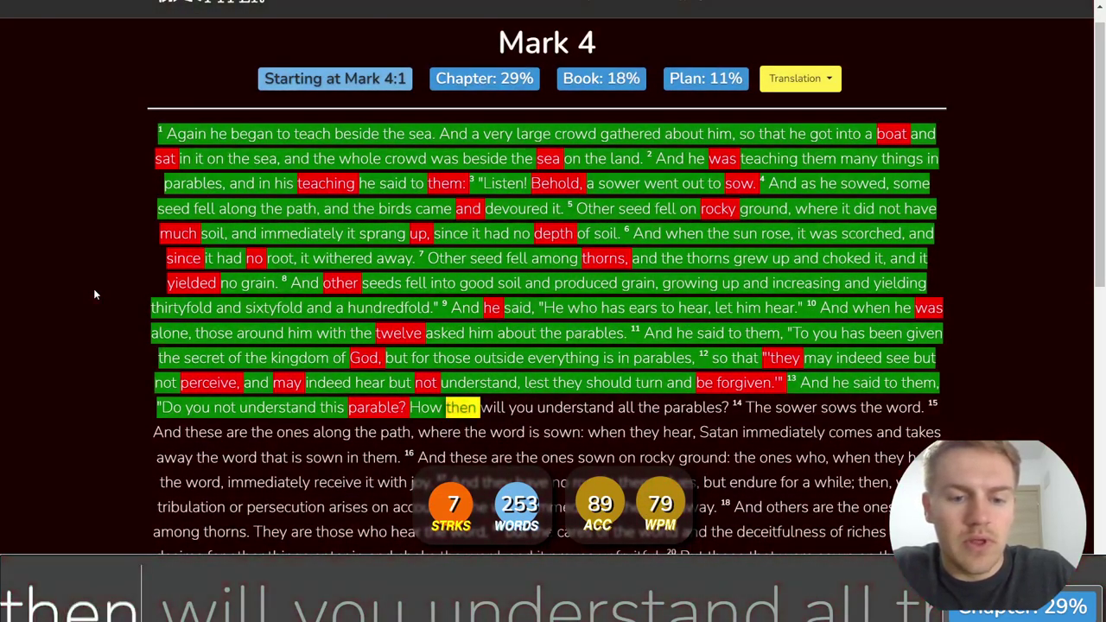
{"action": "type", "text": "you understand all the parables? 14 The sower sows the word"}
- Type verses 14–18 on the word sown along the path, on rocky ground, and among thorns
{"action": "key", "text": "BackSpace"}
{"action": "key", "text": "BackSpace"}
{"action": "type", "text": "sows the wor"}
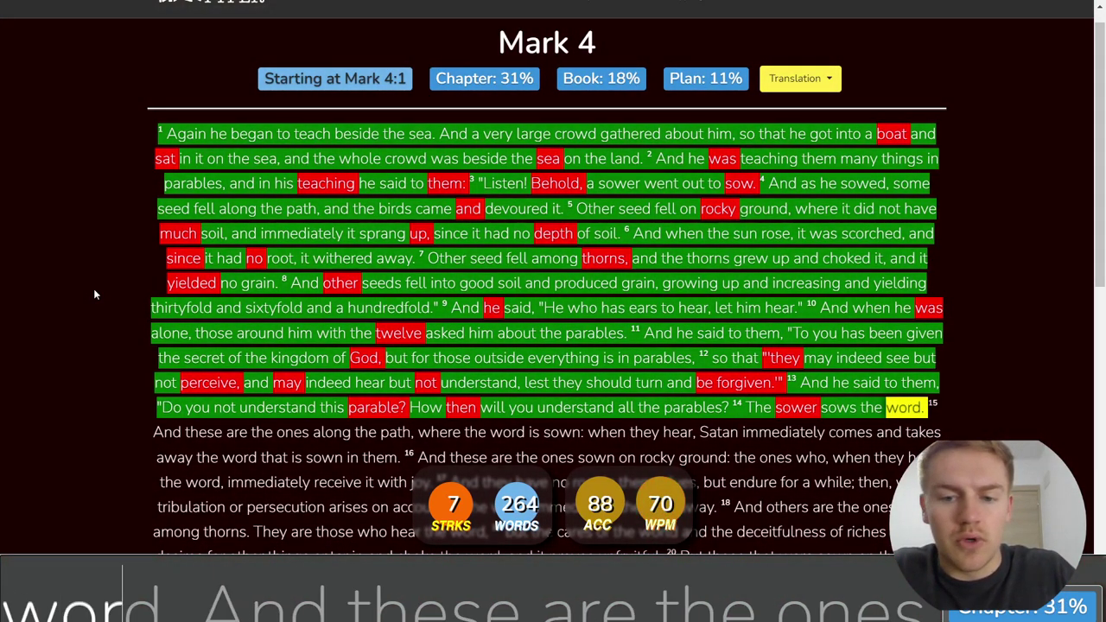
{"action": "type", "text": "d"}
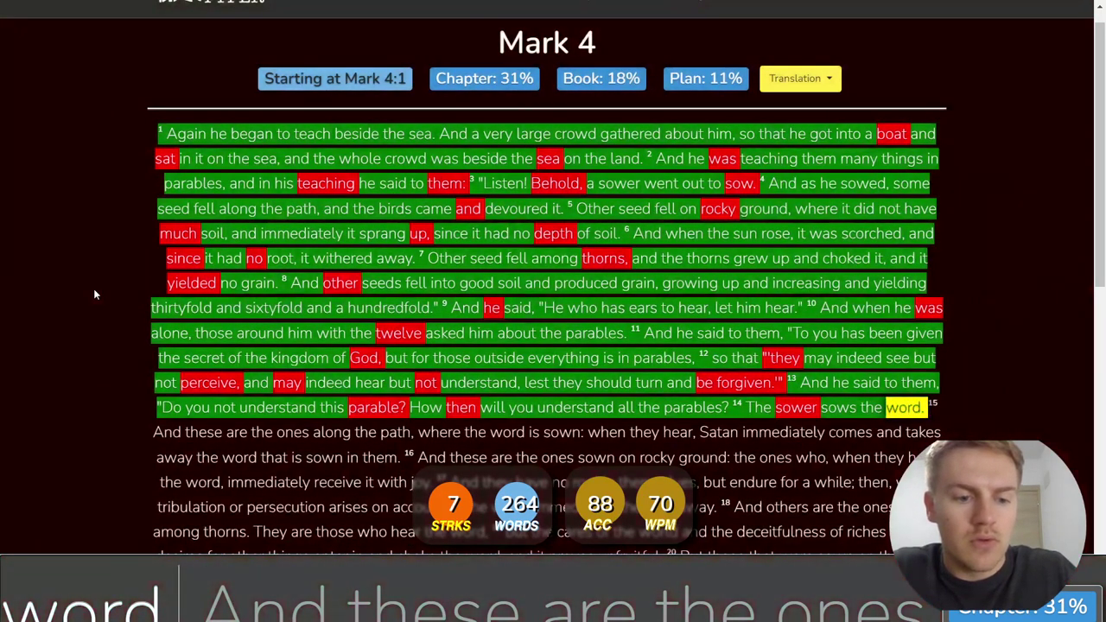
{"action": "type", "text": ". 15 And these are the ones a"}
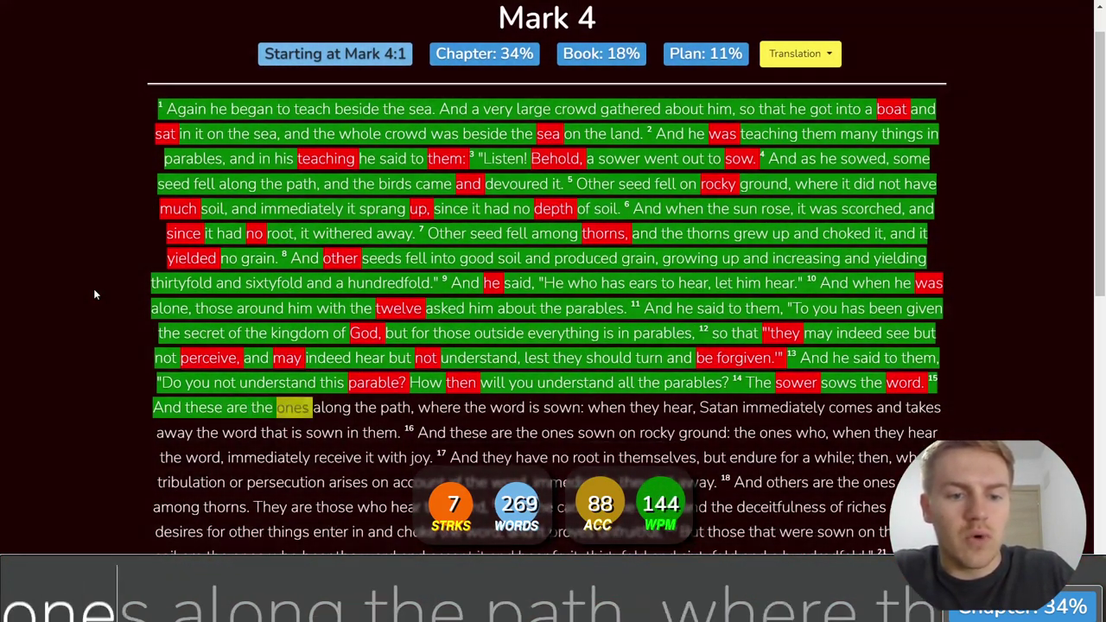
{"action": "type", "text": "long the path, "}
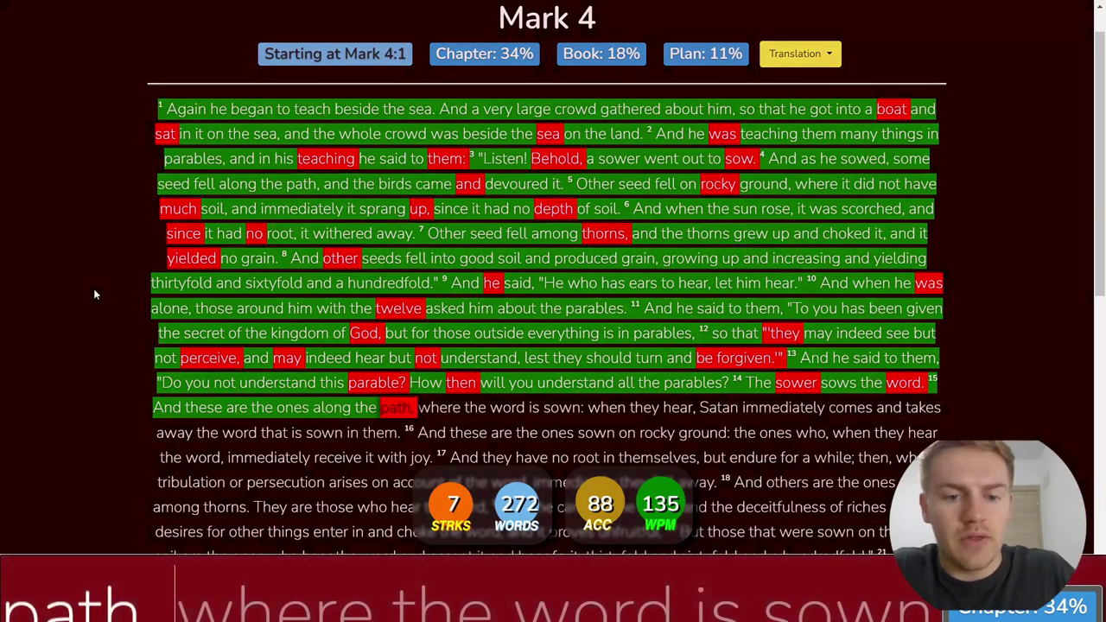
{"action": "type", "text": "where the word is sown: "}
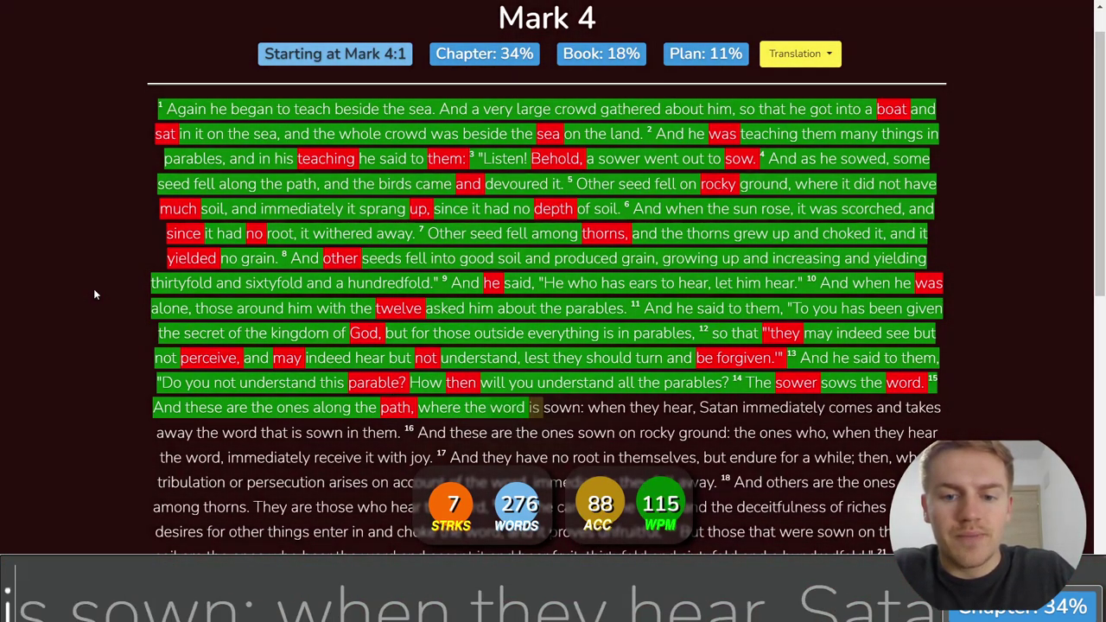
{"action": "type", "text": "when they hear, Sa"}
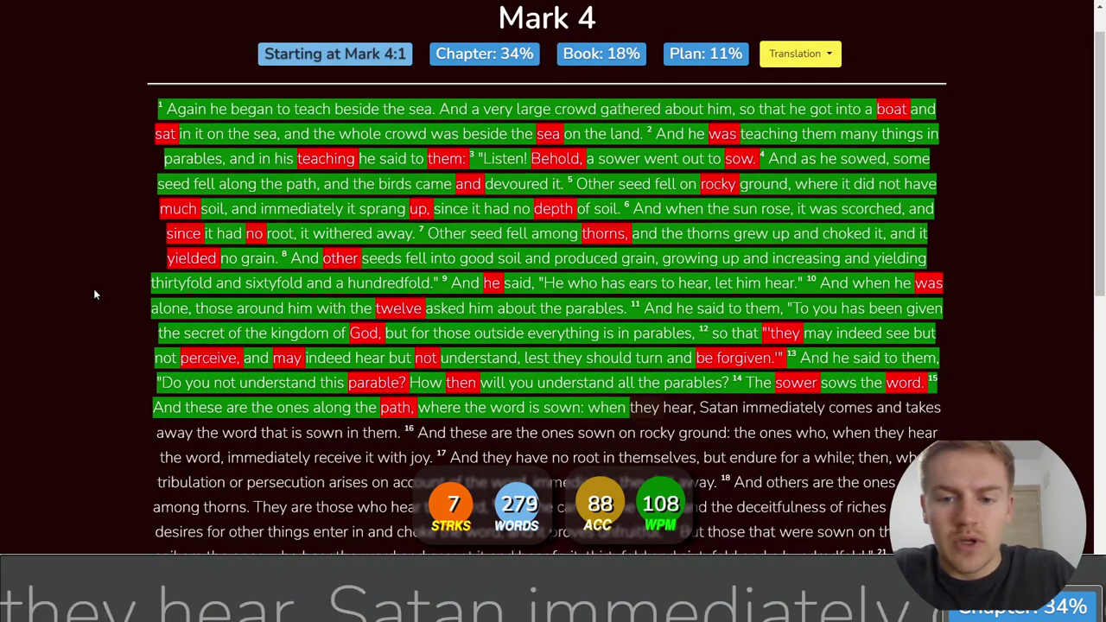
{"action": "type", "text": "tan immediately comes and takes"}
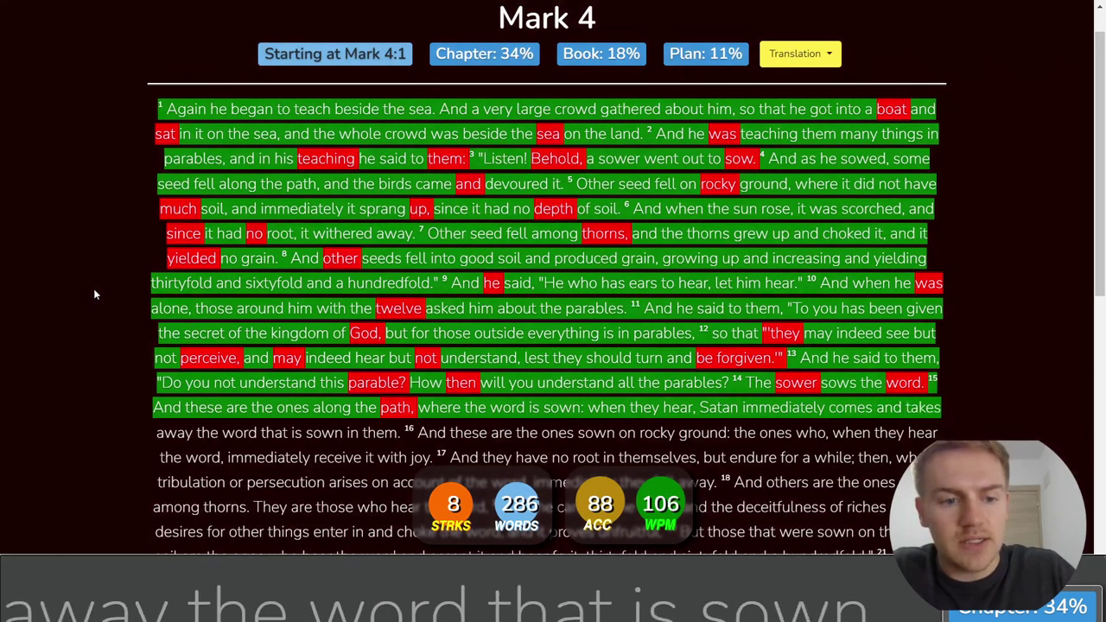
{"action": "type", "text": " away the wor"}
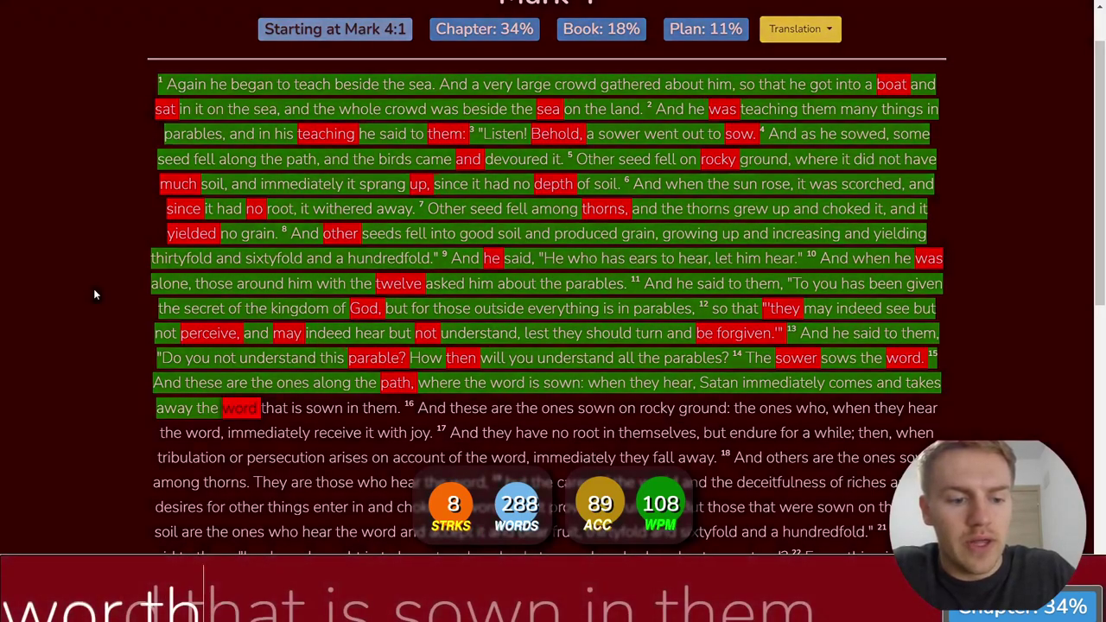
{"action": "type", "text": "d that is s"}
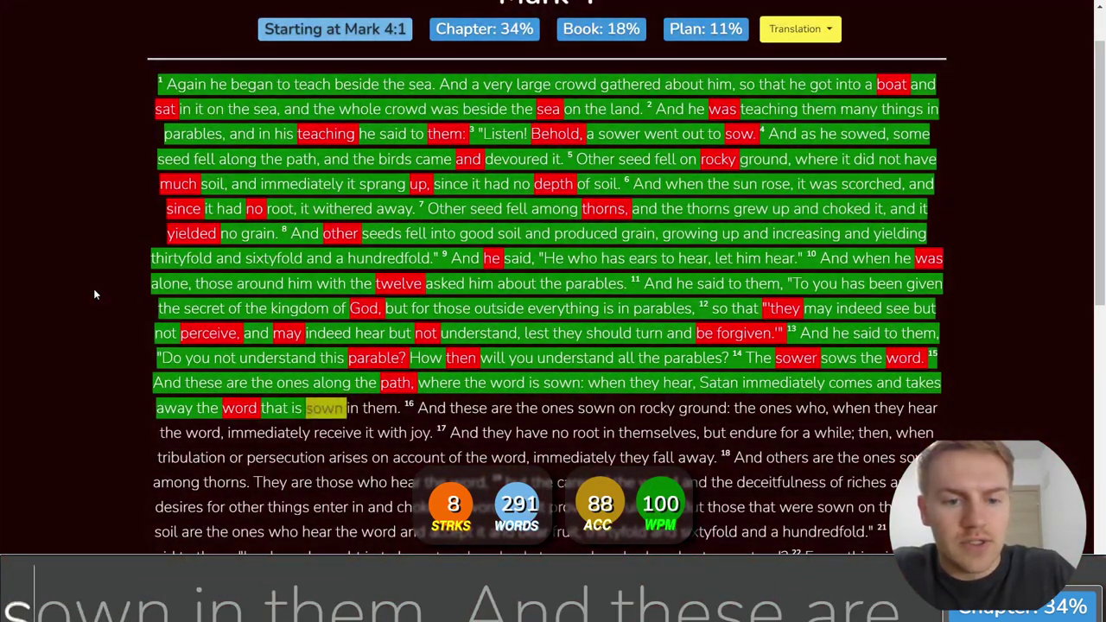
{"action": "type", "text": "own in them. 16 And these are the"}
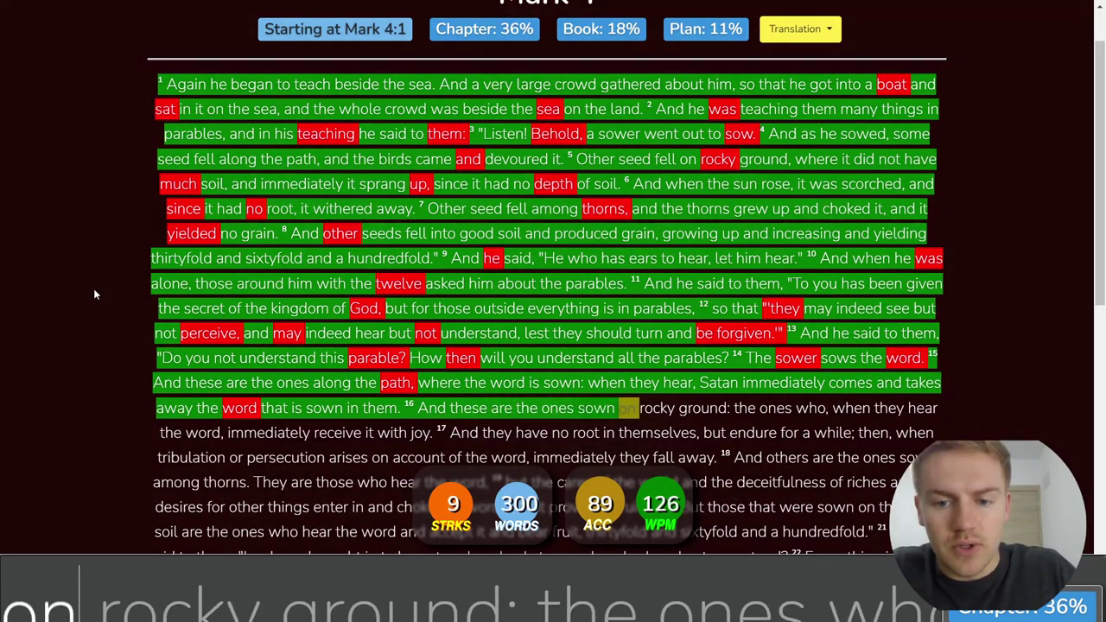
{"action": "type", "text": " ones sown on rocky ground: the ones who, when they hear the word, immediately receive it with jo"}
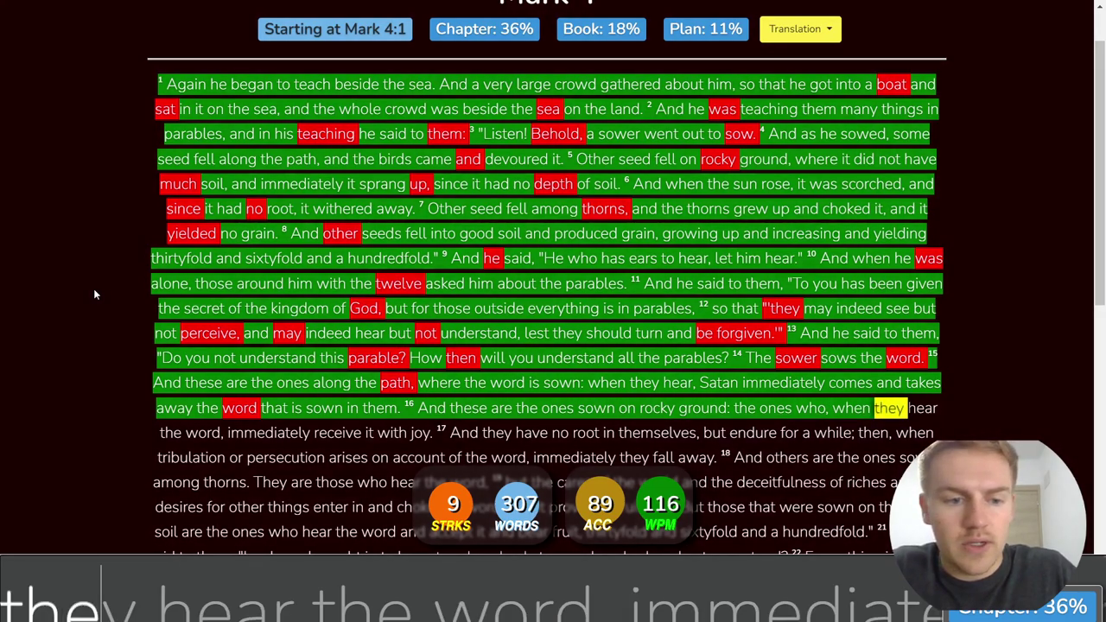
{"action": "key", "text": "BackSpace"}
{"action": "key", "text": "BackSpace"}
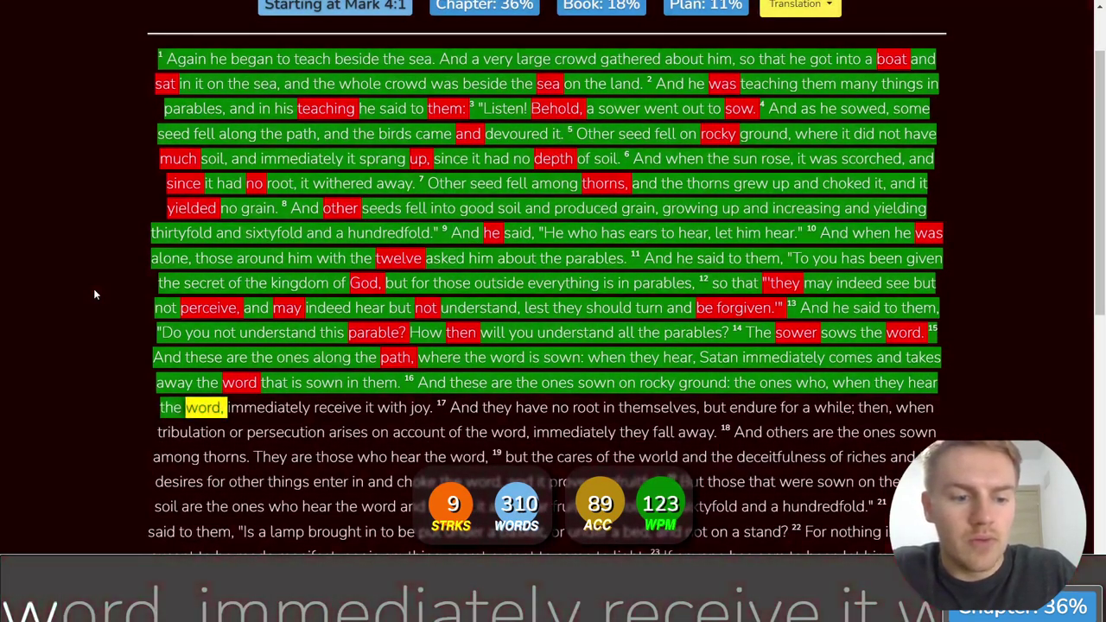
{"action": "type", "text": "immed"}
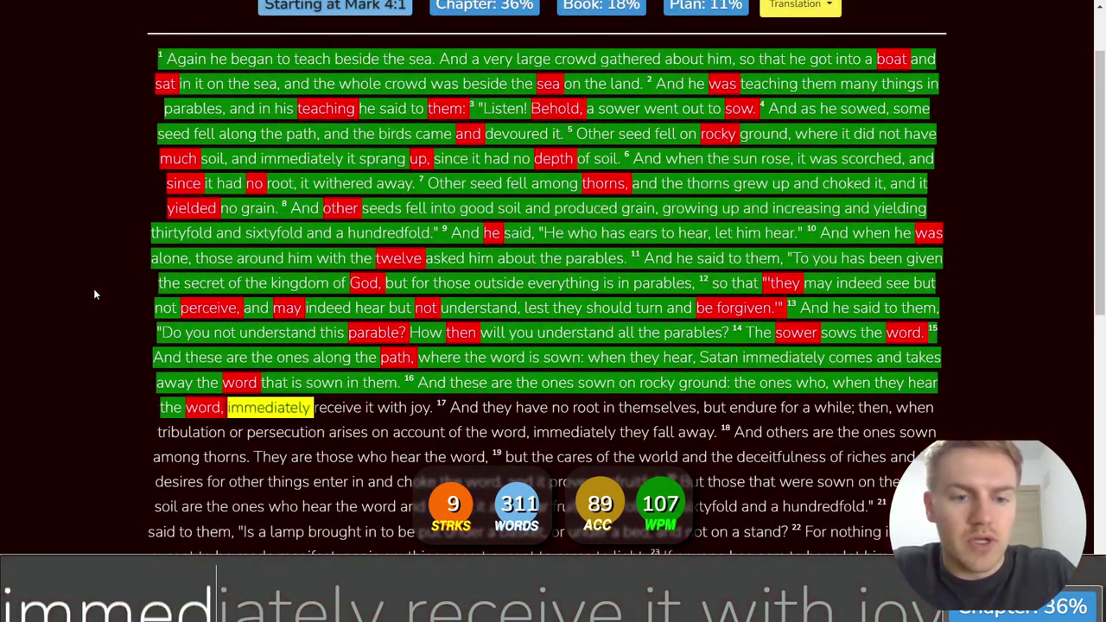
{"action": "type", "text": "iately receive it"}
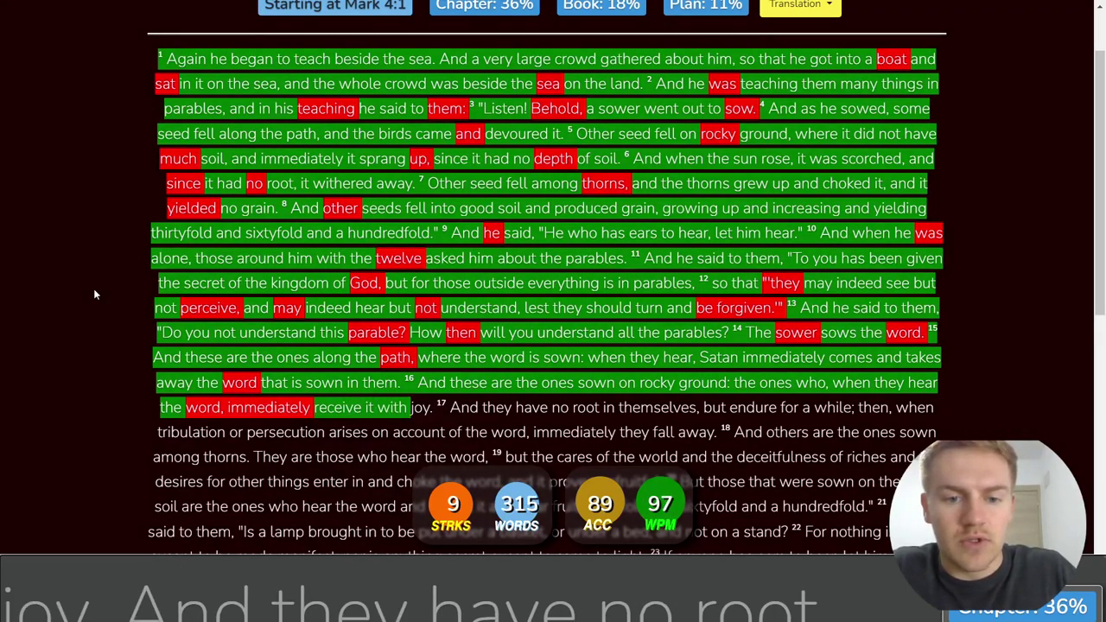
{"action": "type", "text": " with joy. And they have no root "}
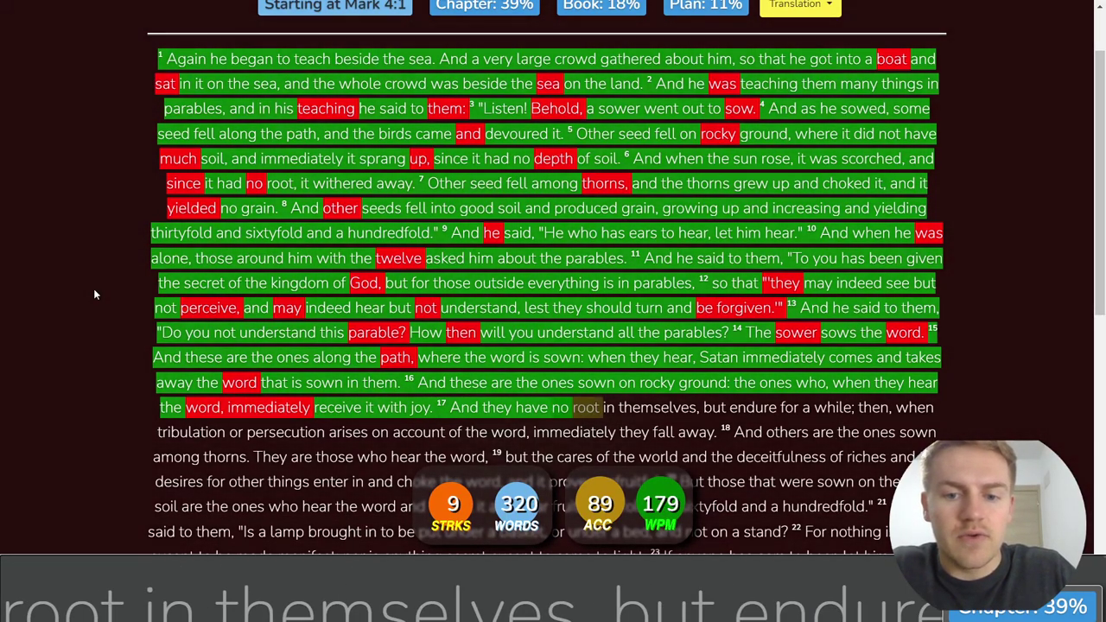
{"action": "type", "text": "in themselves, but "}
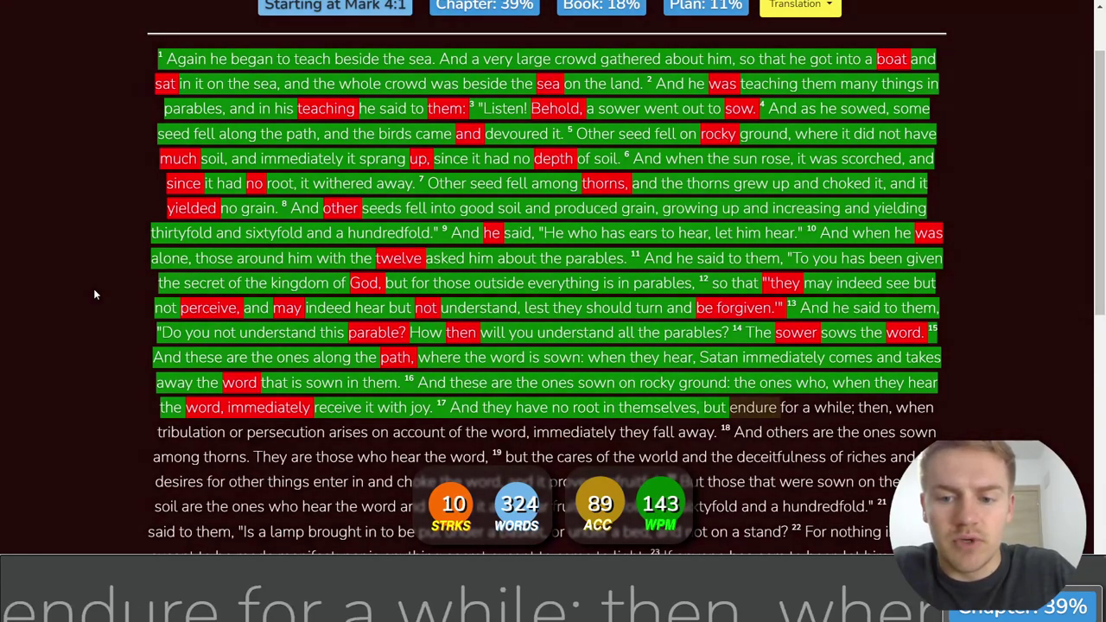
{"action": "type", "text": "endure for a while"}
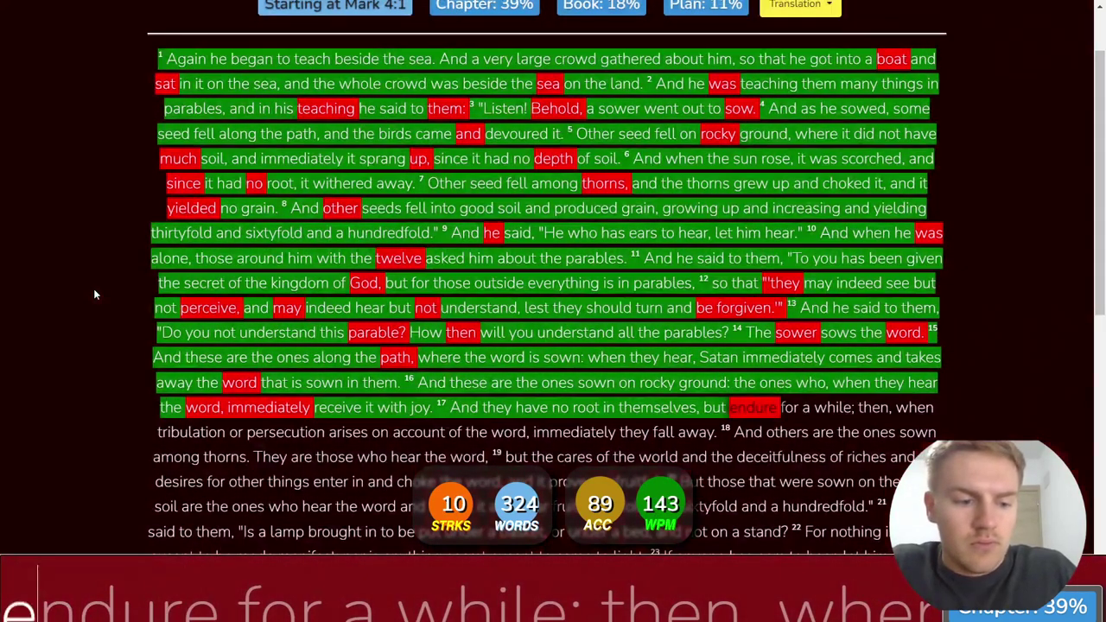
{"action": "type", "text": "; then, when tribulation or "}
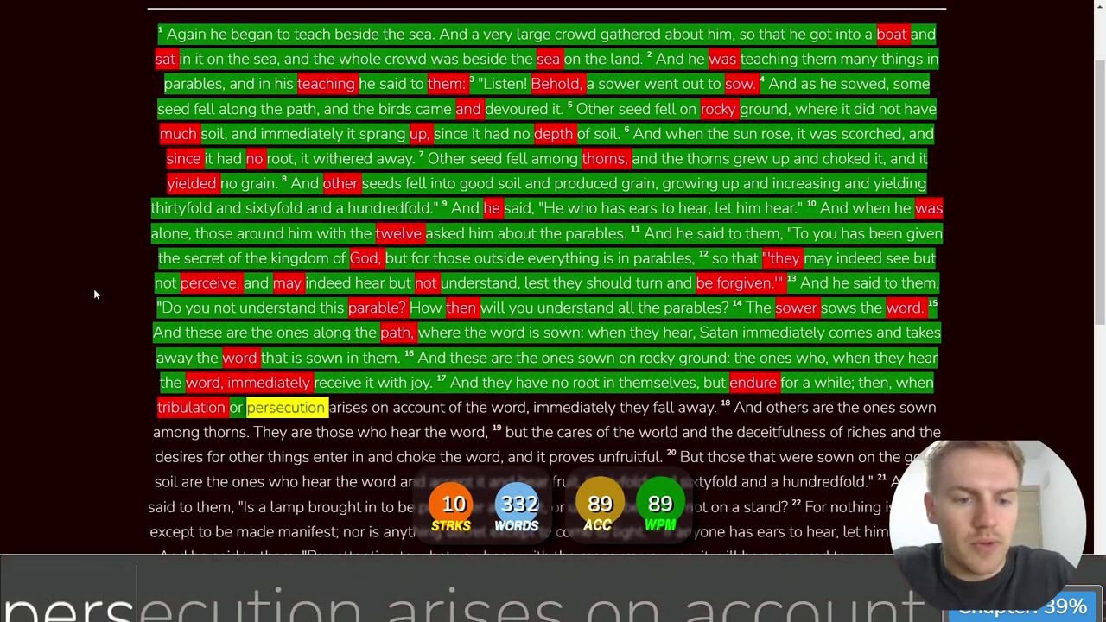
{"action": "type", "text": "persecution arises on acc"}
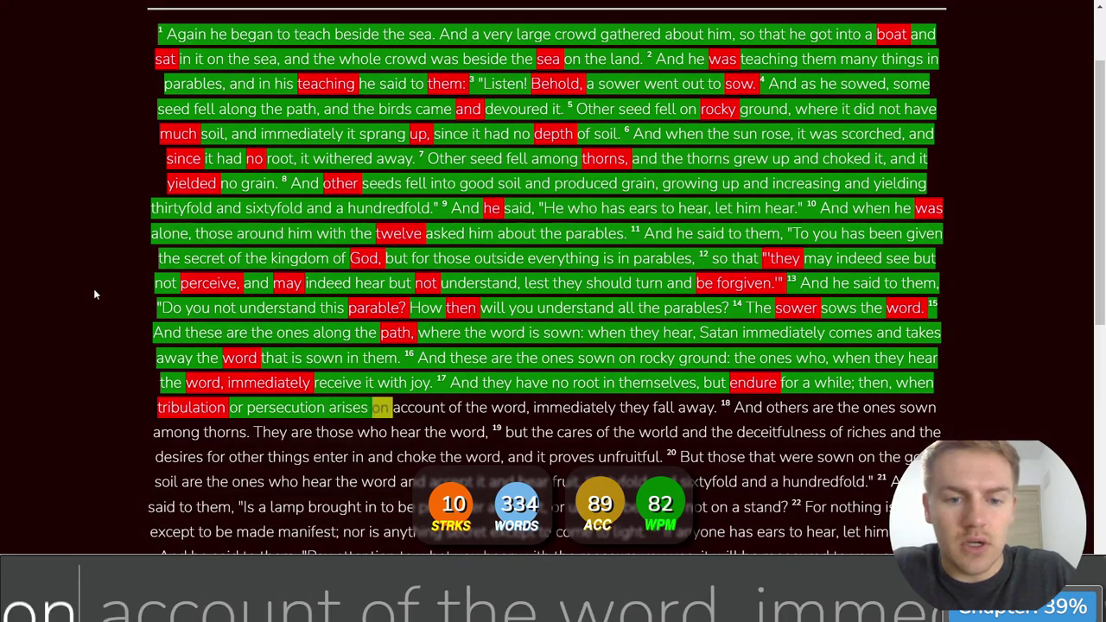
{"action": "type", "text": "ount of the word, "}
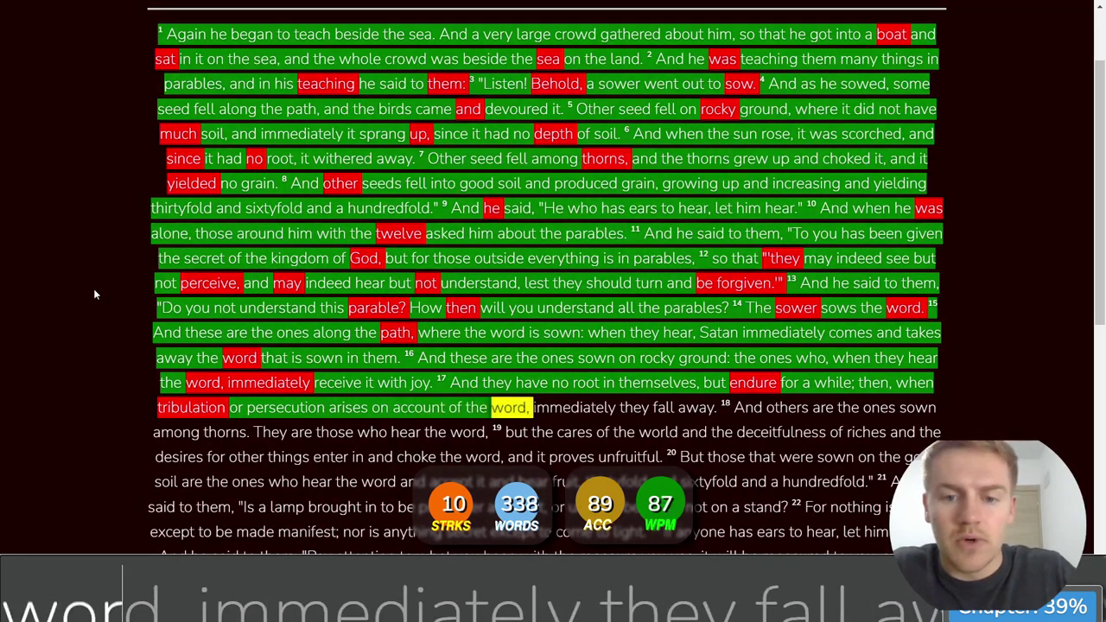
{"action": "type", "text": "immeida"}
{"action": "key", "text": "BackSpace"}
{"action": "key", "text": "BackSpace"}
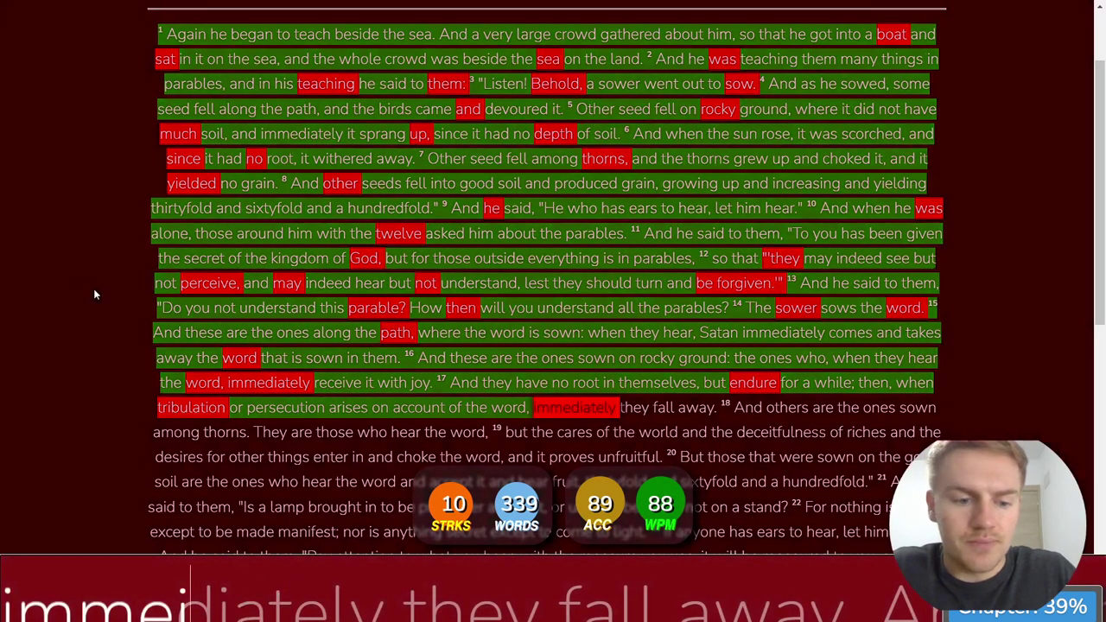
{"action": "key", "text": "BackSpace"}
{"action": "type", "text": "diately they fall "}
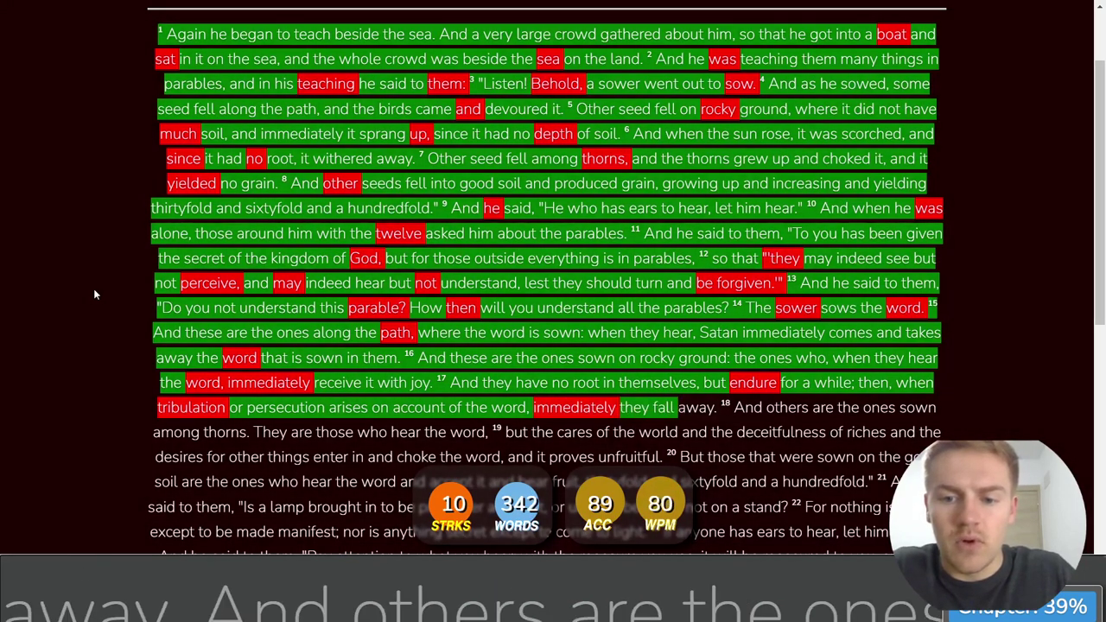
{"action": "type", "text": "away. And others are the ones sown amo"}
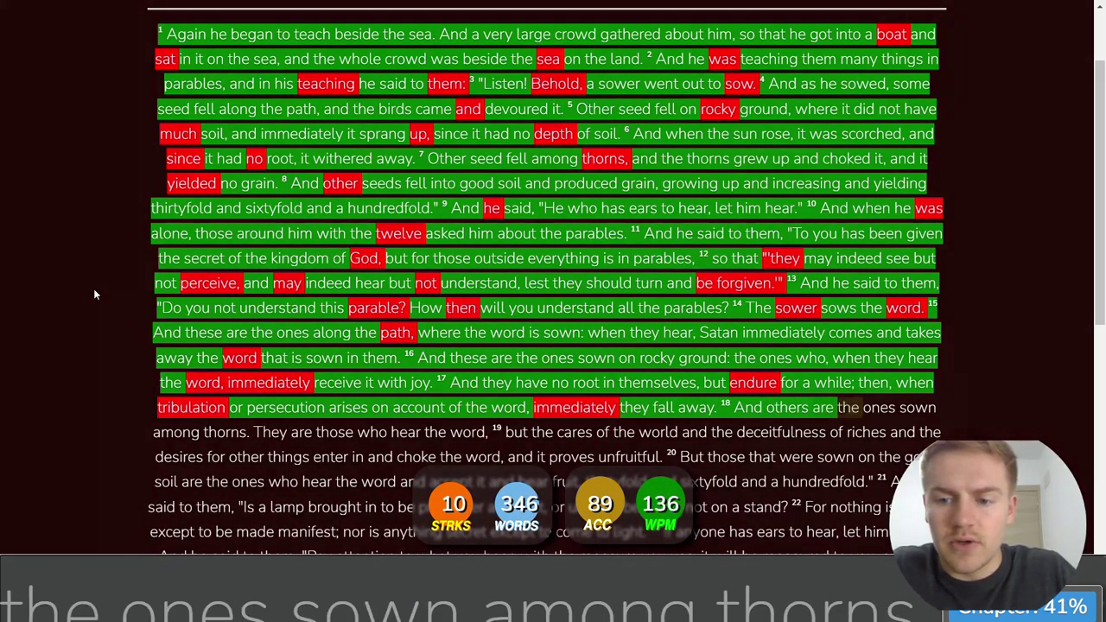
{"action": "type", "text": "ng tho"}
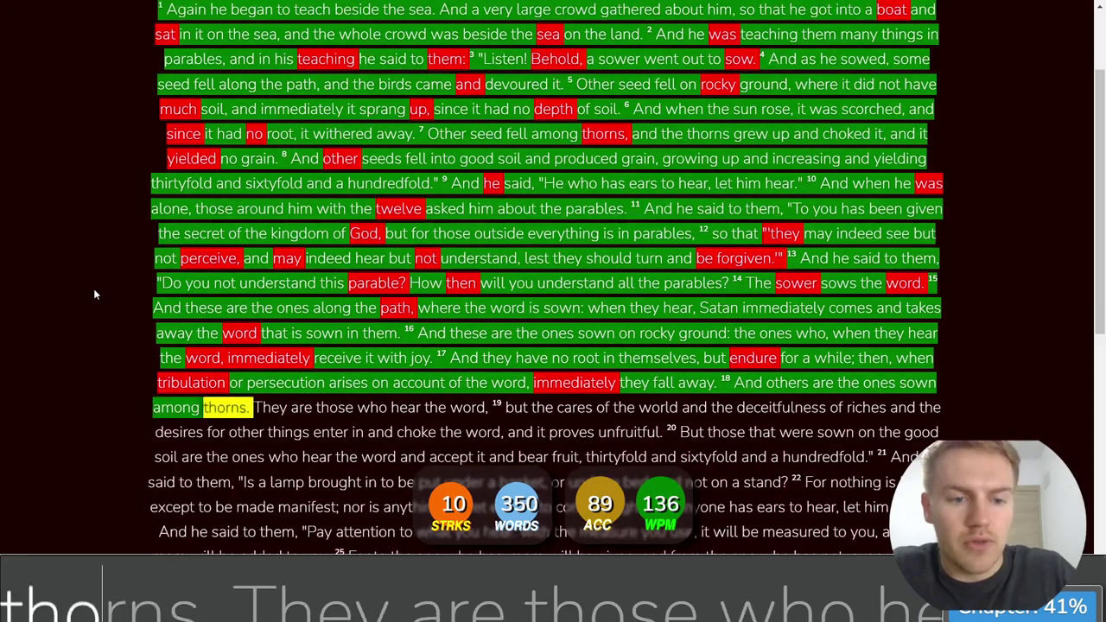
{"action": "type", "text": "rns. They are those who hear the word, but the cr"}
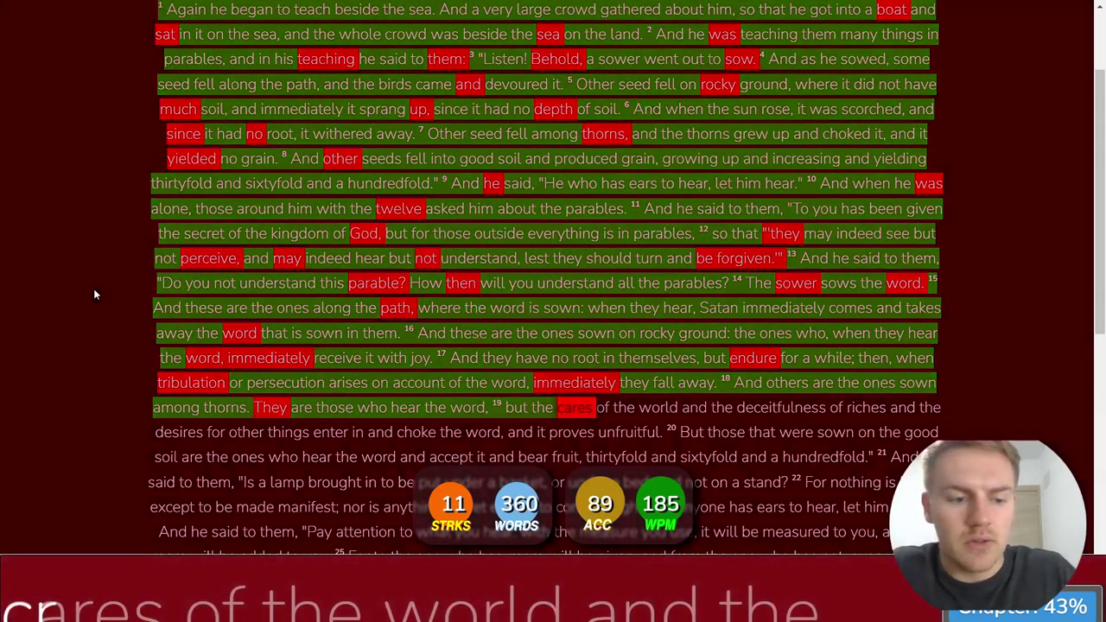
{"action": "type", "text": "ares of th"}
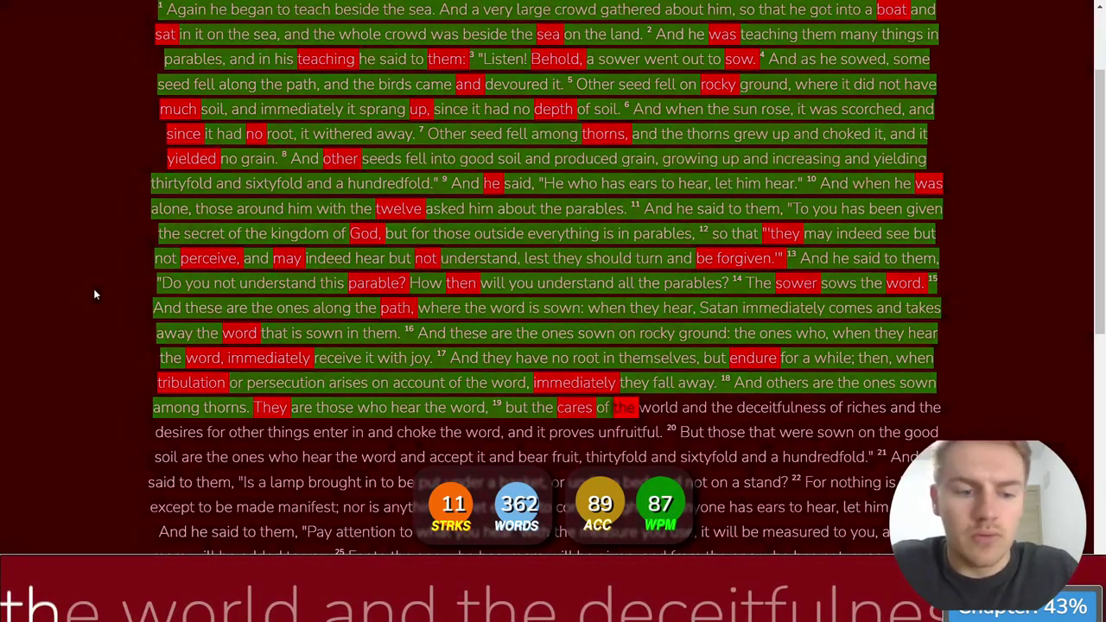
{"action": "type", "text": "e world athe"}
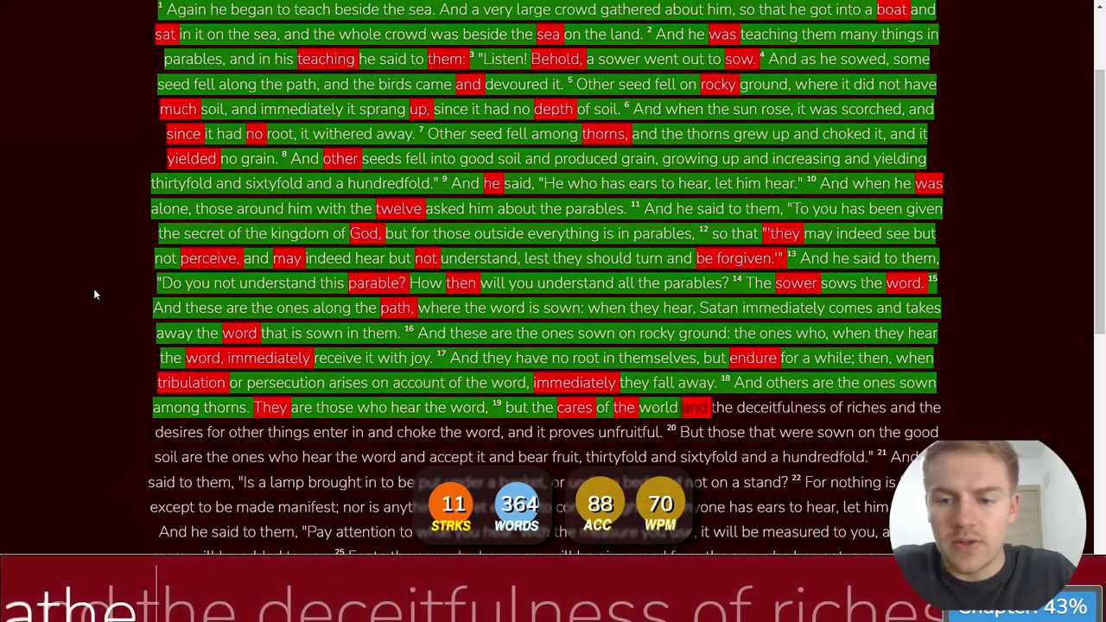
- Type verse 19 on the deceitfulness of riches through "it proves unfruitful.", correcting typos
{"action": "key", "text": "BackSpace"}
{"action": "key", "text": "BackSpace"}
{"action": "key", "text": "BackSpace"}
{"action": "type", "text": "nd the deceitful"}
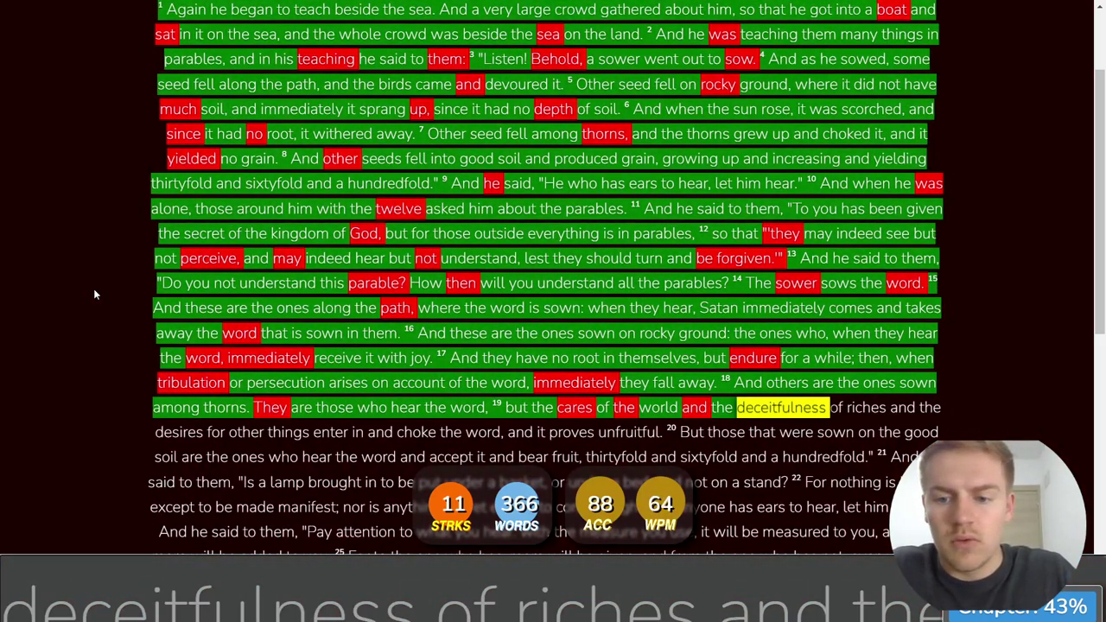
{"action": "type", "text": "ness of riches and the "}
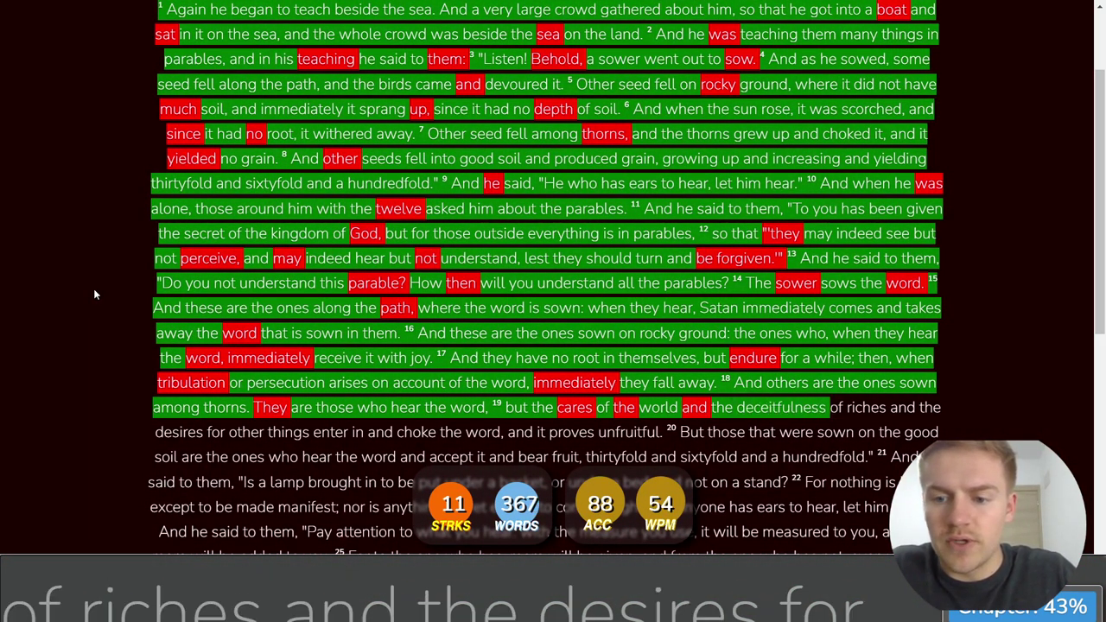
{"action": "type", "text": "desires"}
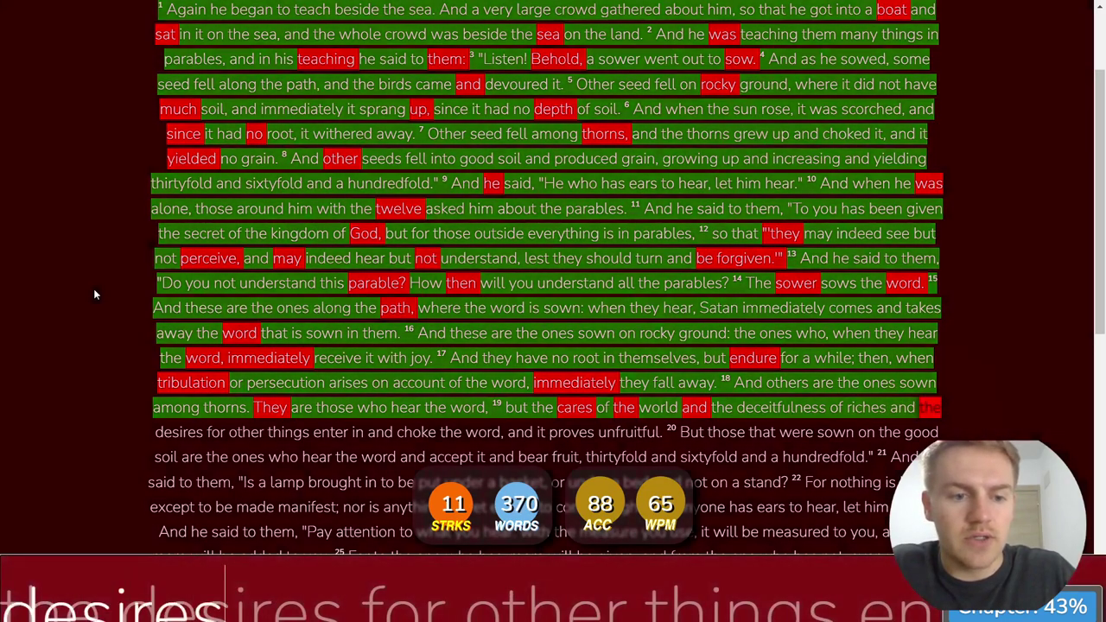
{"action": "type", "text": " fo"}
{"action": "key", "text": "BackSpace"}
{"action": "key", "text": "BackSpace"}
{"action": "key", "text": "BackSpace"}
{"action": "key", "text": "BackSpace"}
{"action": "key", "text": "BackSpace"}
{"action": "key", "text": "BackSpace"}
{"action": "key", "text": "BackSpace"}
{"action": "key", "text": "BackSpace"}
{"action": "key", "text": "BackSpace"}
{"action": "key", "text": "BackSpace"}
{"action": "type", "text": "the d"}
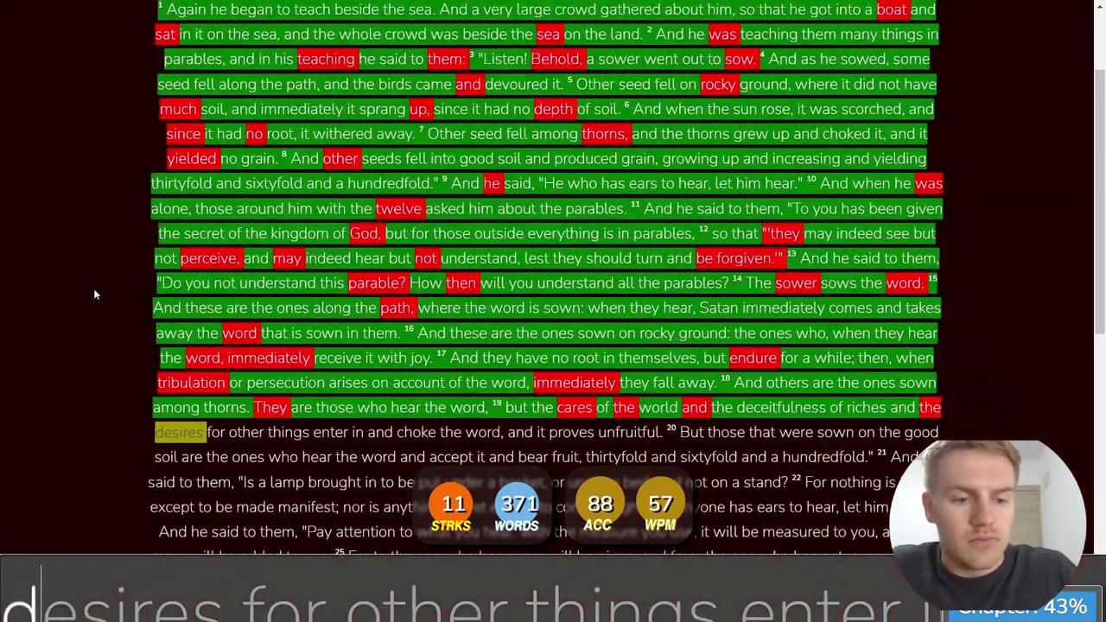
{"action": "type", "text": "esires for other things "}
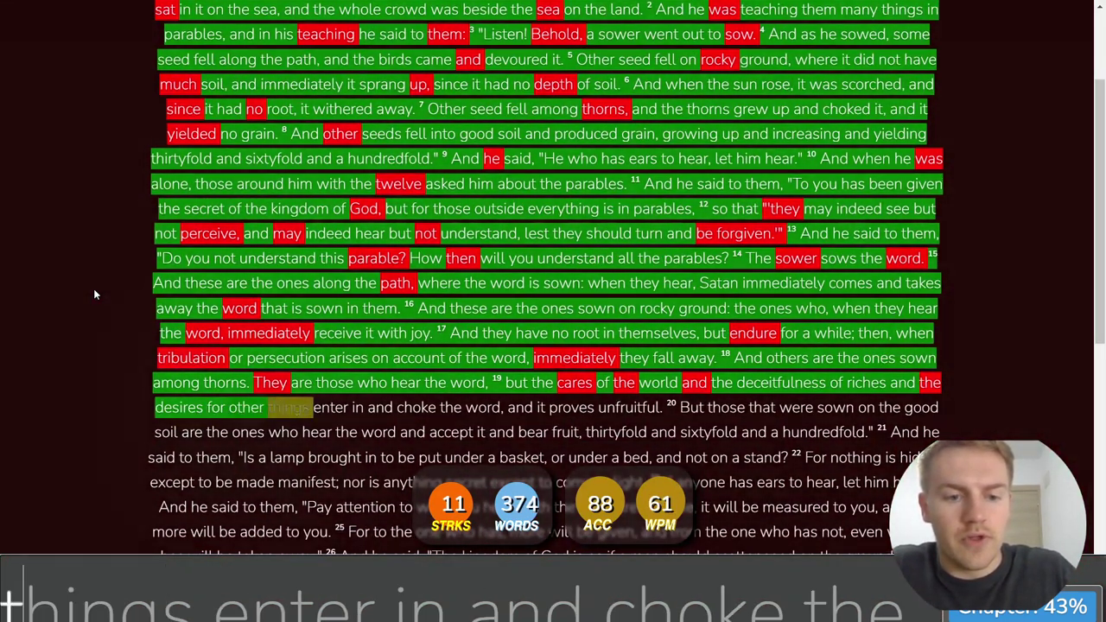
{"action": "type", "text": "enter in and choke "}
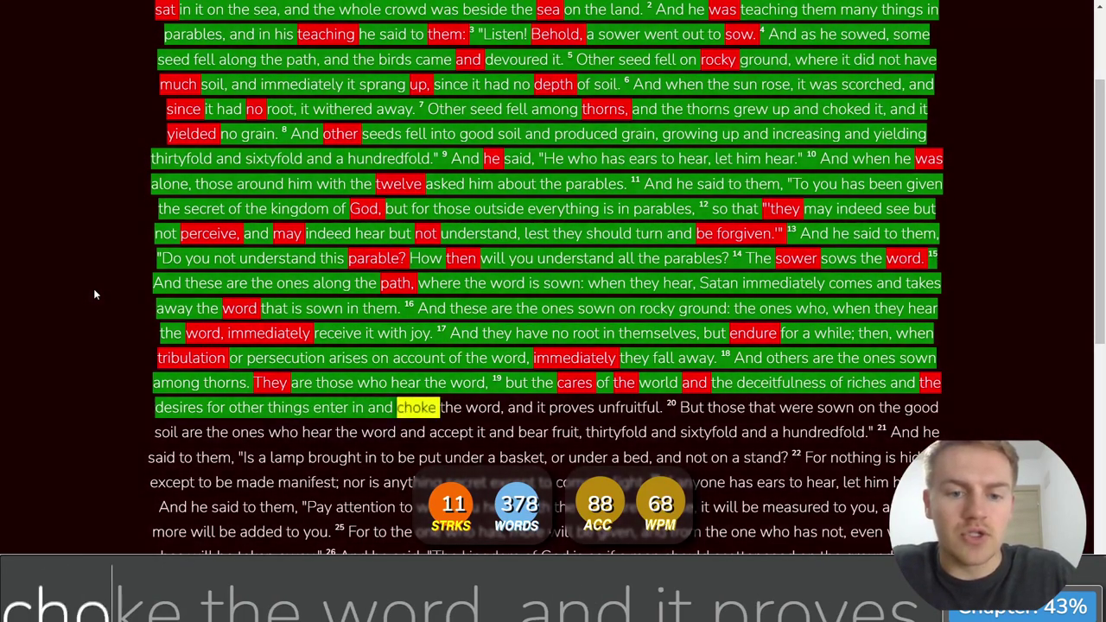
{"action": "type", "text": "the word, a"}
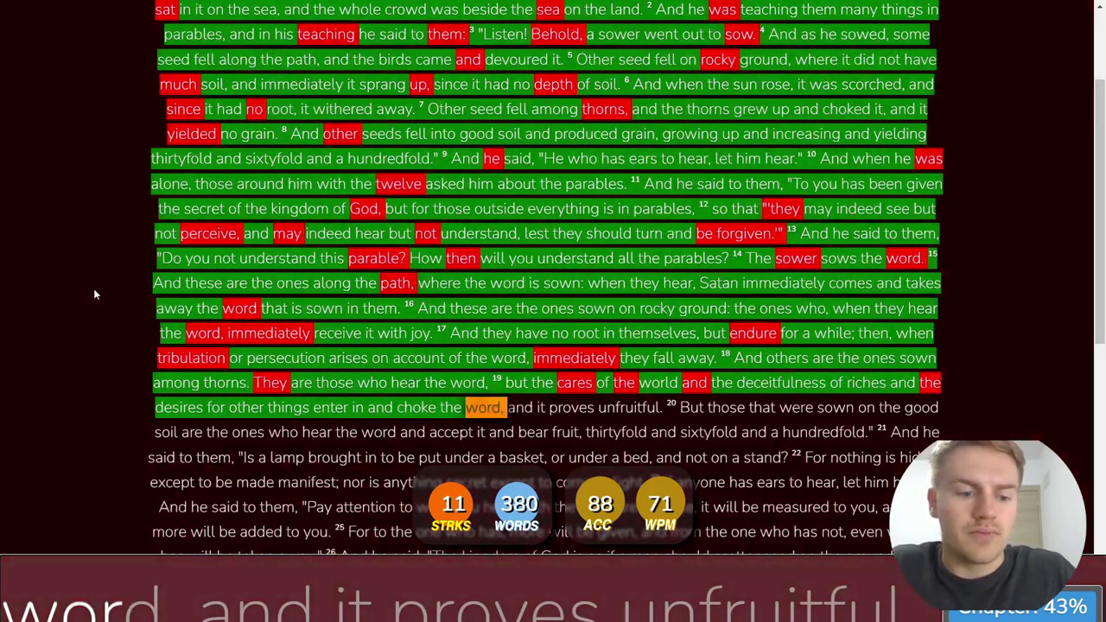
{"action": "type", "text": "nd it proves "}
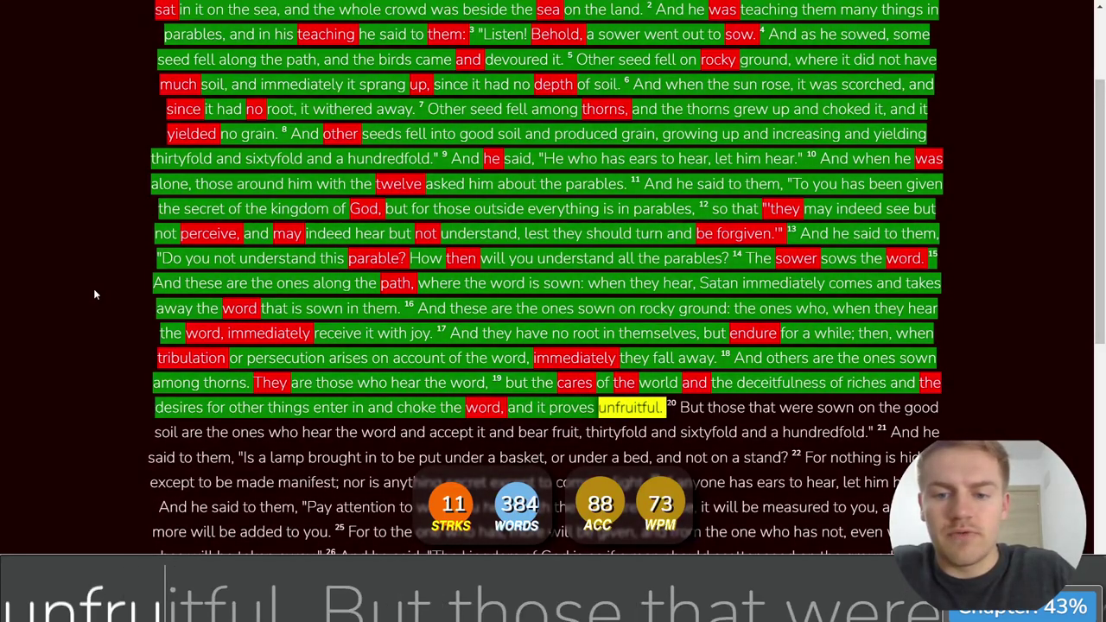
{"action": "type", "text": "unfruitful. But those that "}
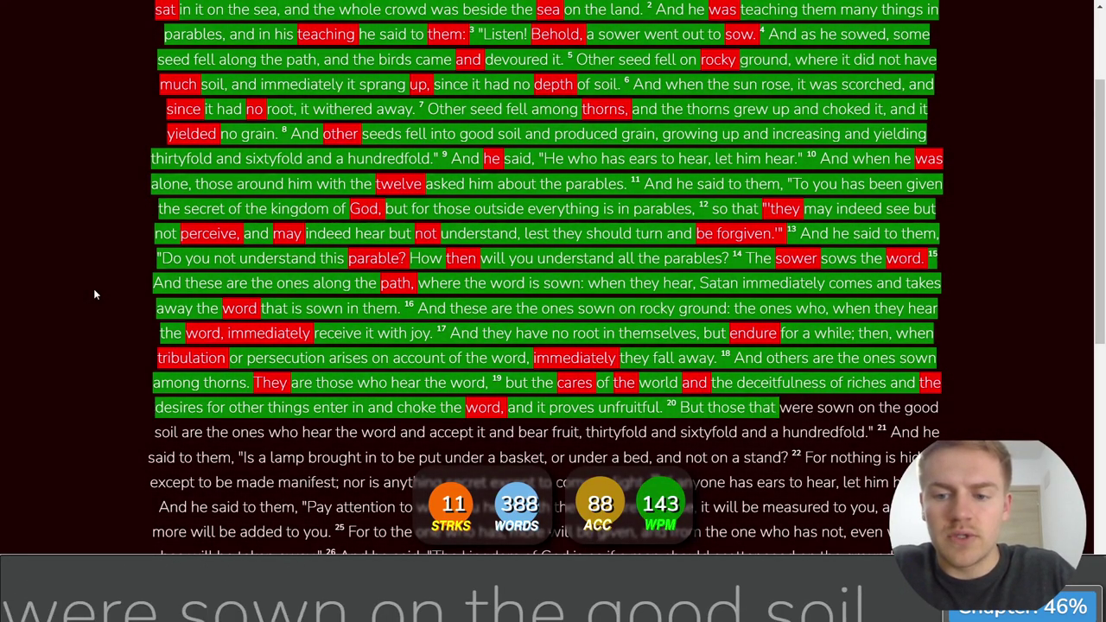
{"action": "type", "text": "were sown on the good"}
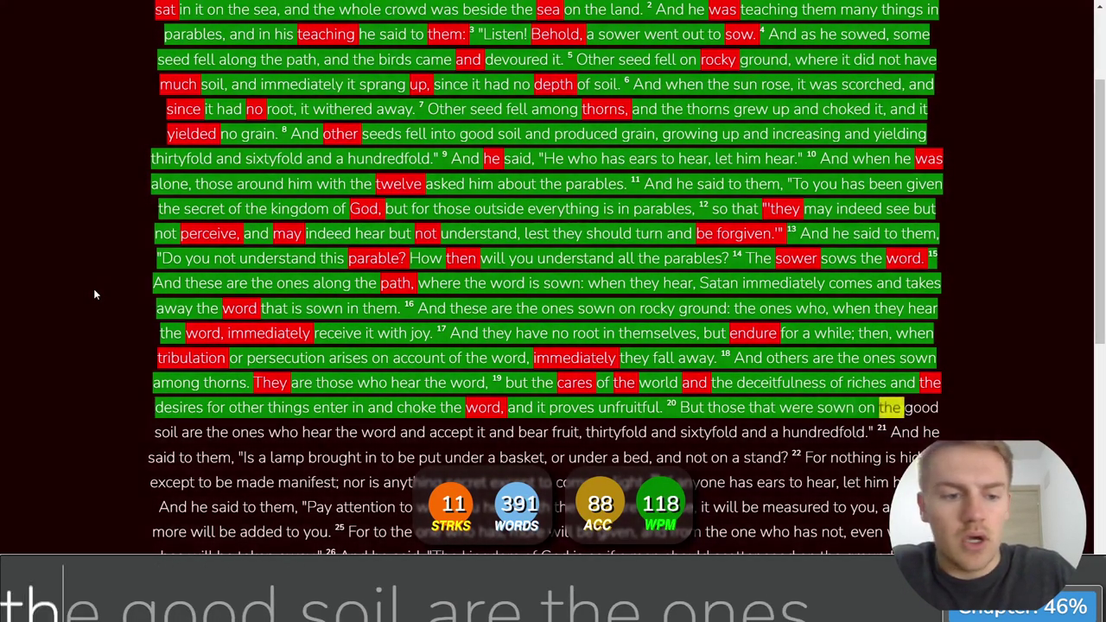
{"action": "type", "text": " soil are the ones who "}
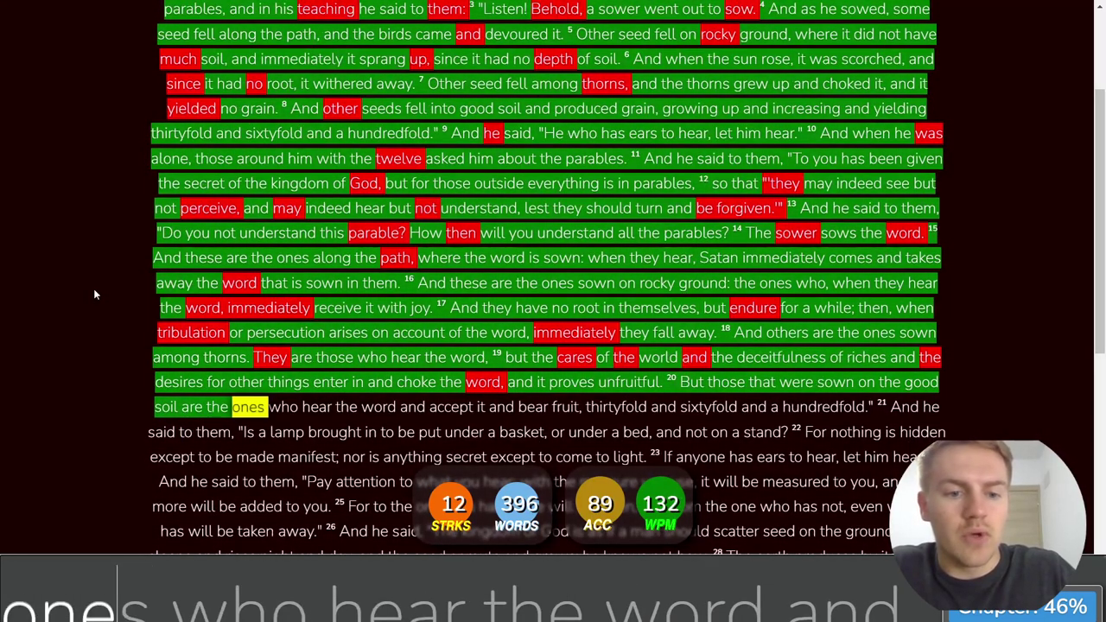
{"action": "type", "text": "hear the word and a"}
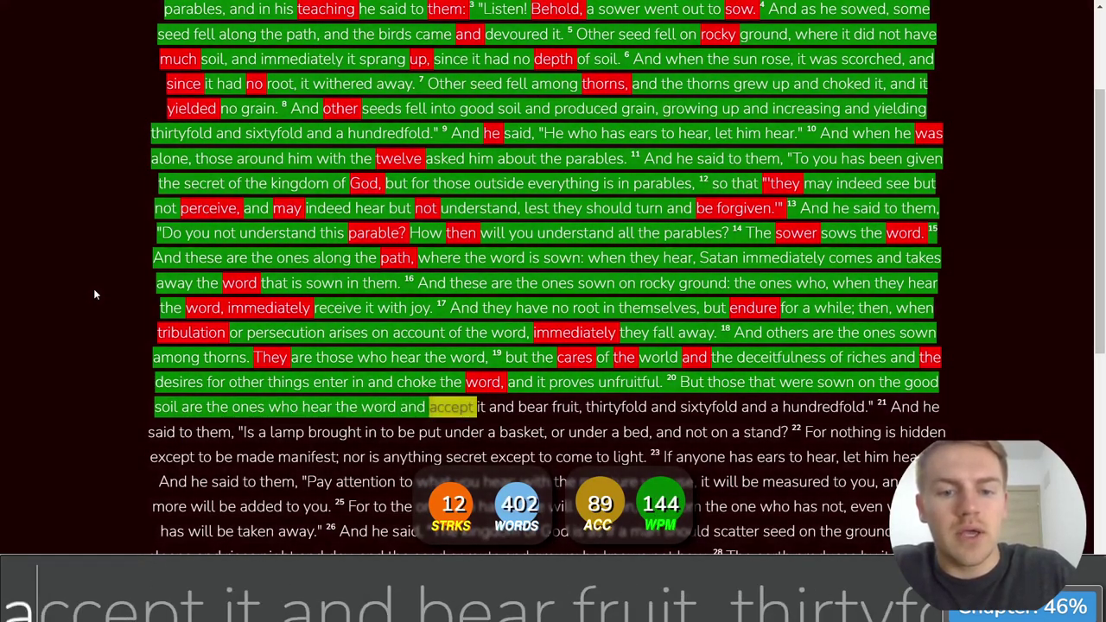
{"action": "type", "text": "ccept it and bear fruit, the"}
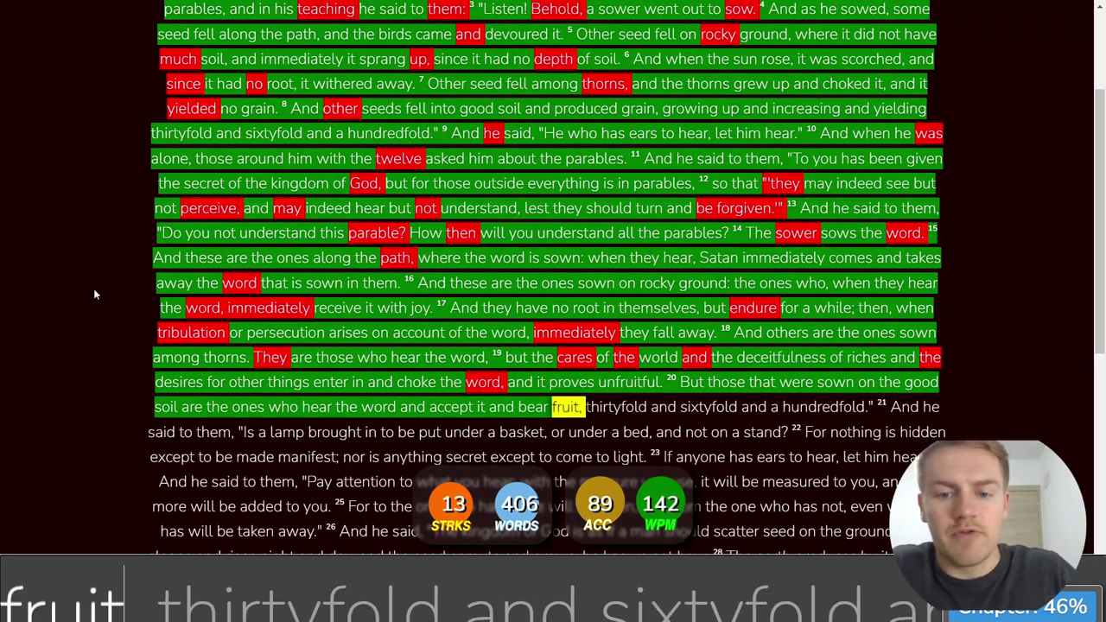
- Type "thirtyfold and sixtyfold and a hundredfold." and start verse 21 about the lamp
{"action": "key", "text": "BackSpace"}
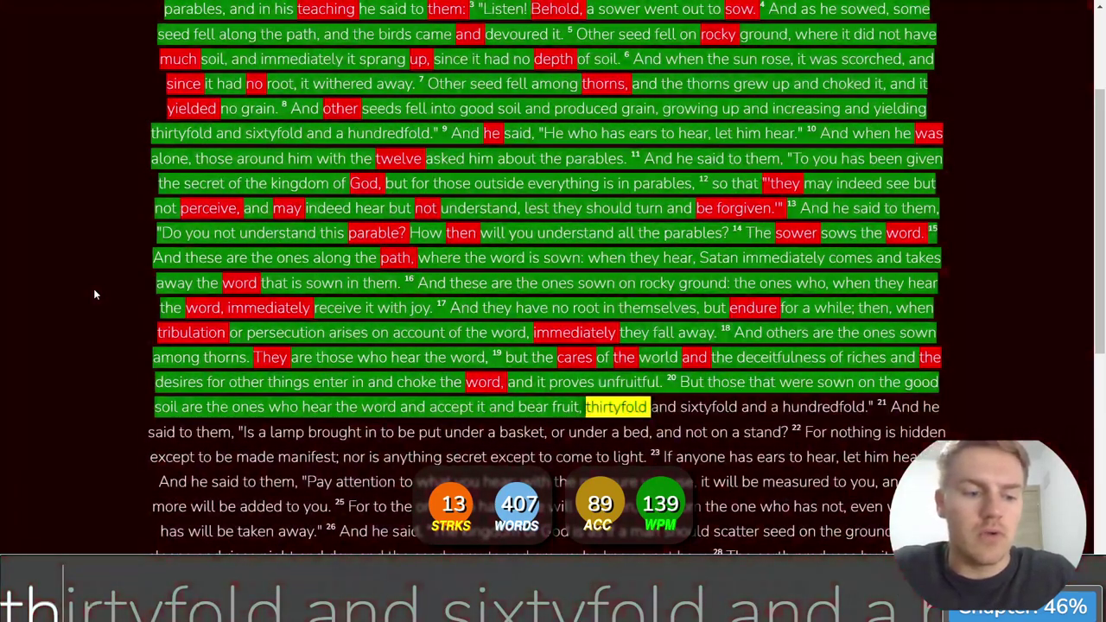
{"action": "type", "text": "irtyfold and "}
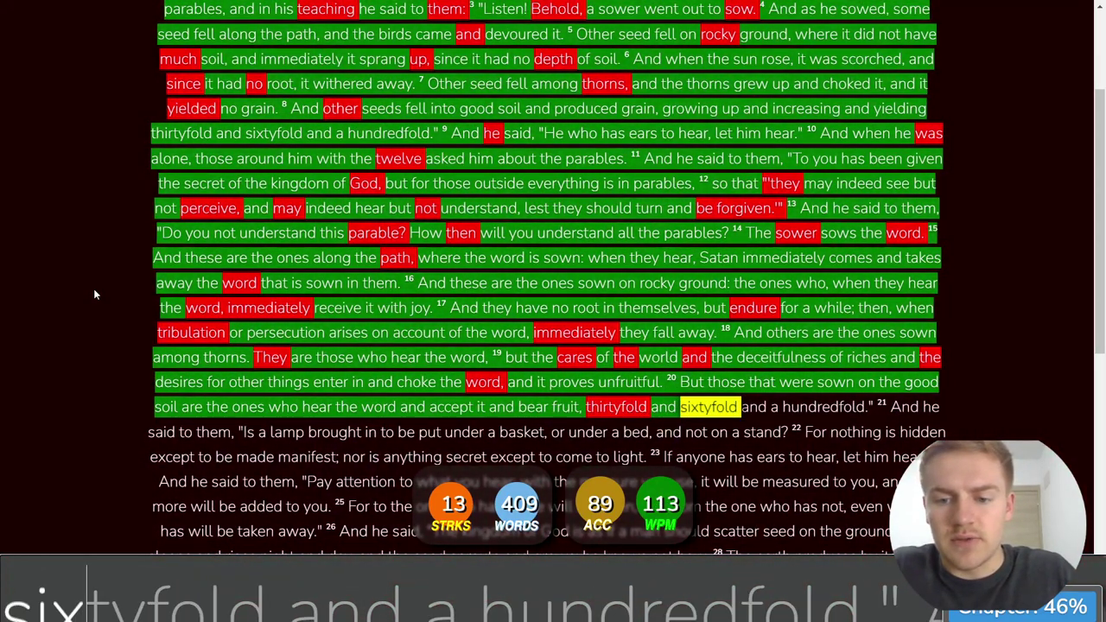
{"action": "type", "text": "yfl"}
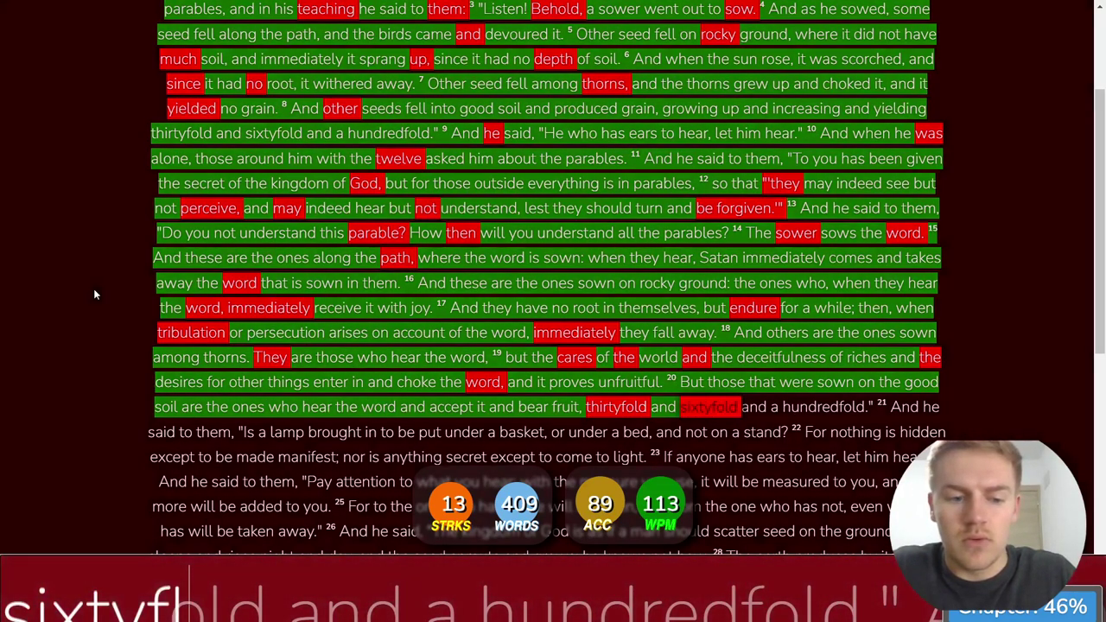
{"action": "key", "text": "BackSpace"}
{"action": "type", "text": "old an"}
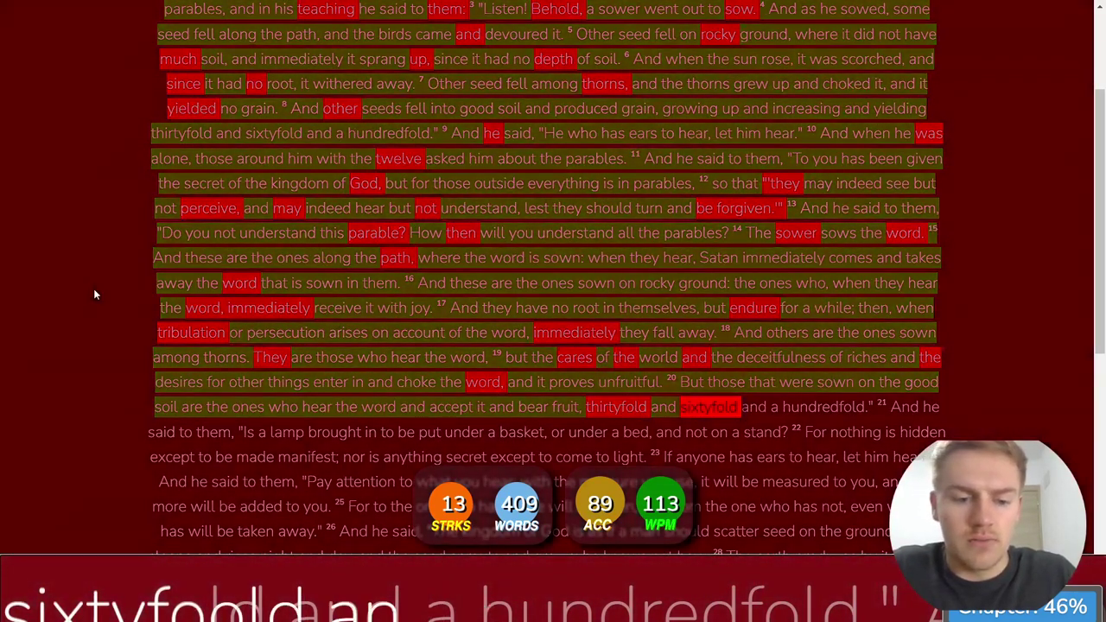
{"action": "type", "text": "ld and a hund"}
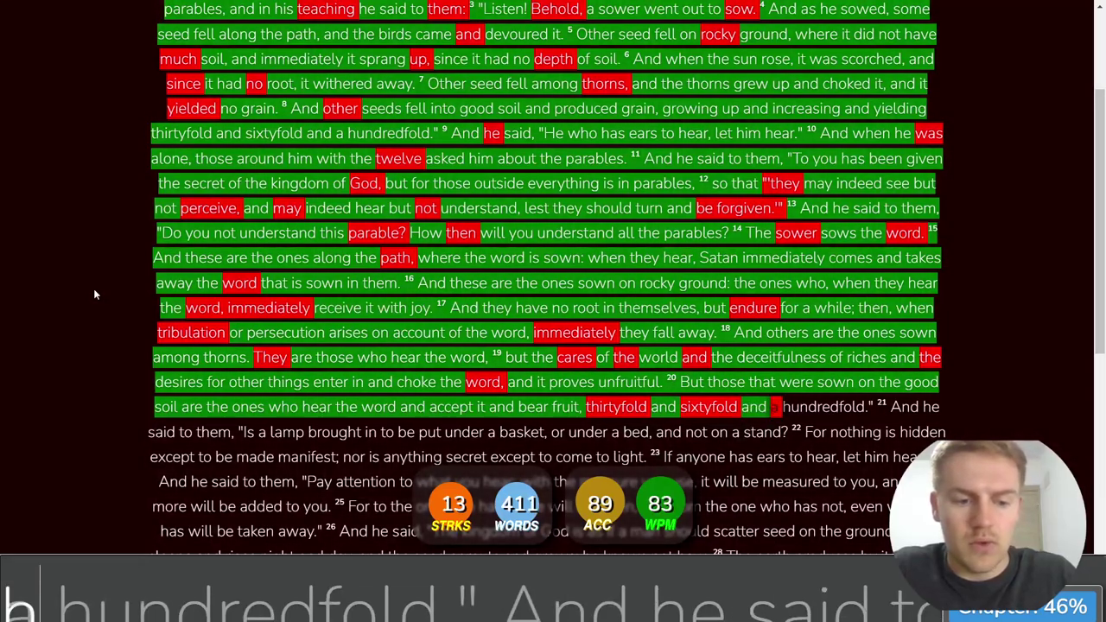
{"action": "key", "text": "BackSpace"}
{"action": "key", "text": "BackSpace"}
{"action": "key", "text": "BackSpace"}
{"action": "key", "text": "BackSpace"}
{"action": "type", "text": "a hund"}
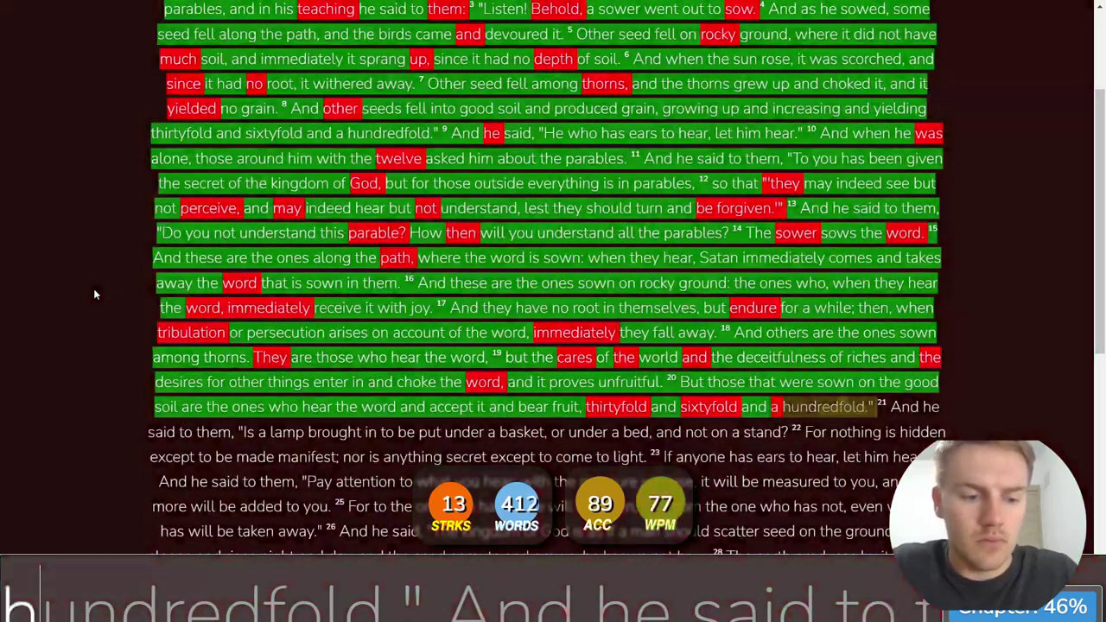
{"action": "type", "text": "redfold"}
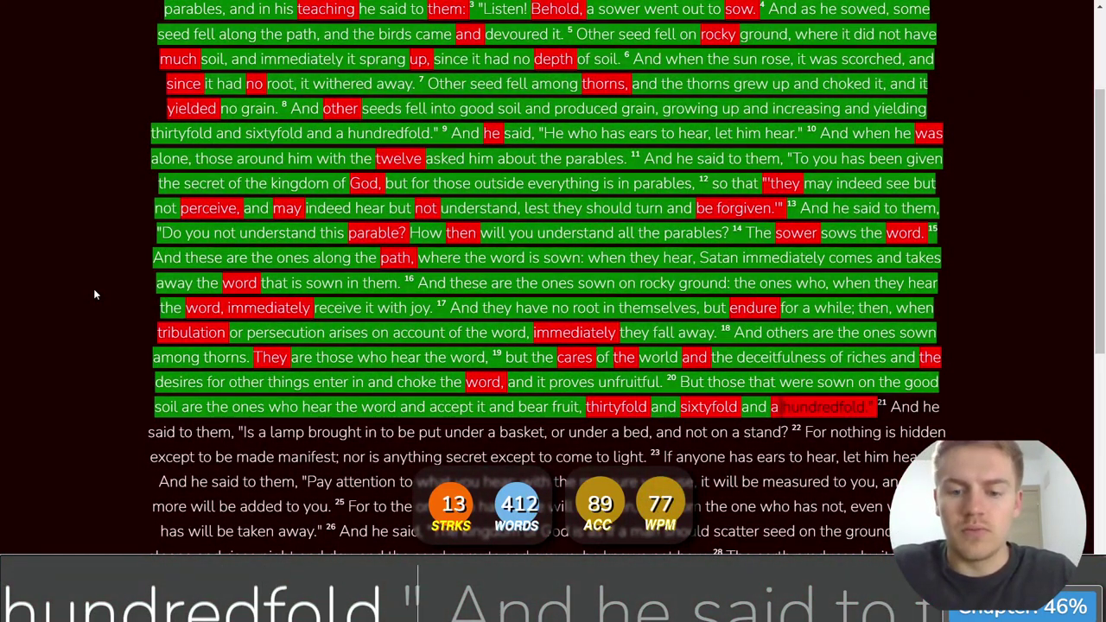
{"action": "type", "text": ".\" And"}
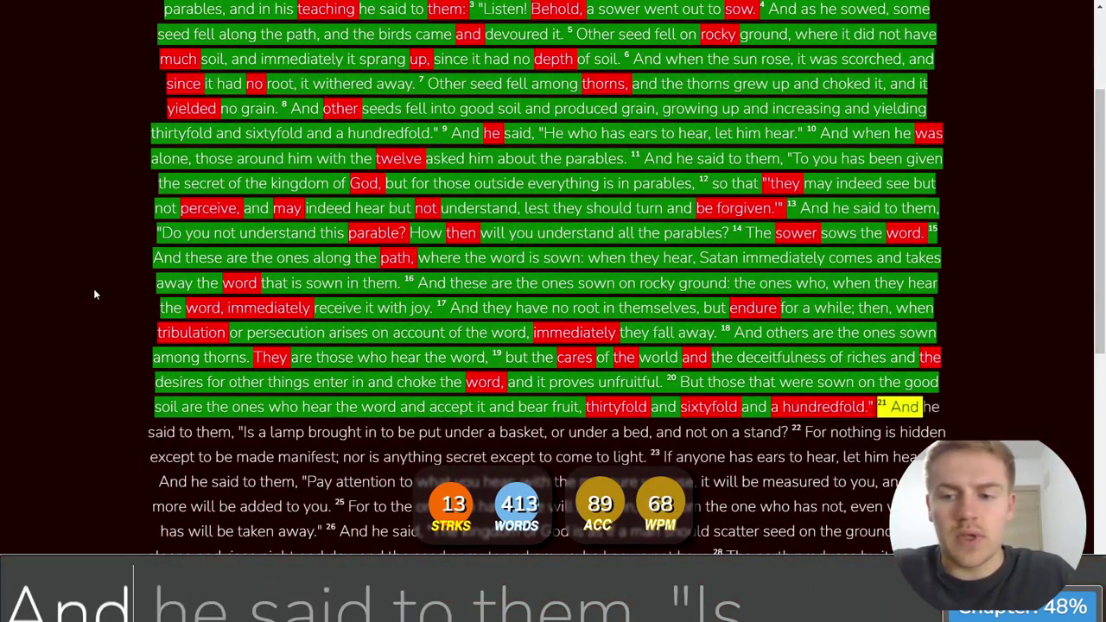
{"action": "type", "text": " he said to them, "}
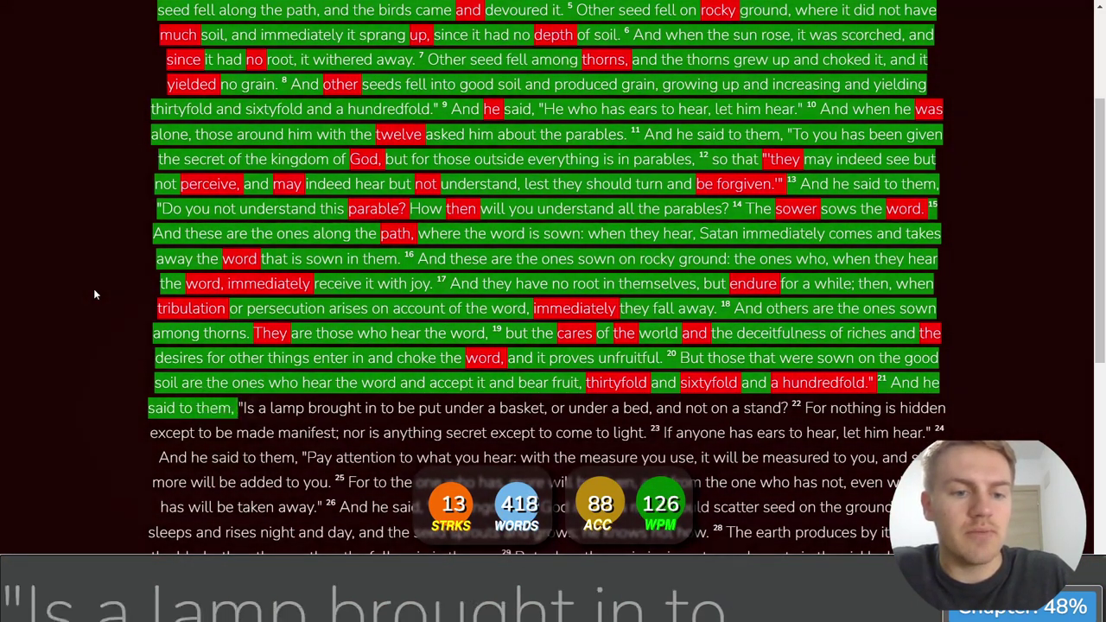
{"action": "type", "text": "\"Is a "}
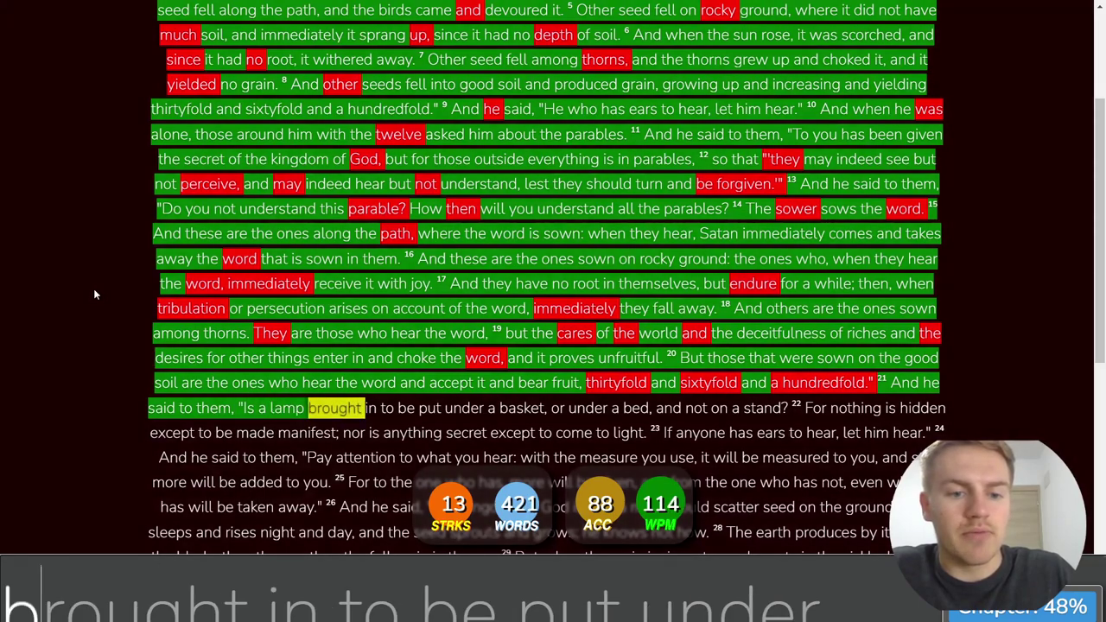
{"action": "type", "text": "lamp brouath"}
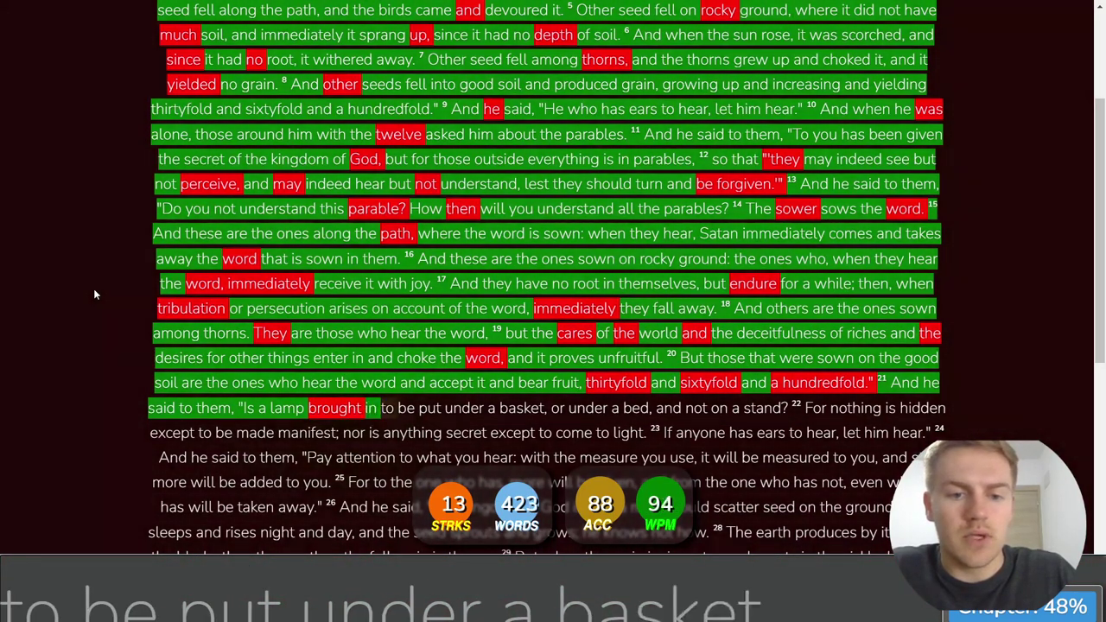
{"action": "type", "text": " to them"}
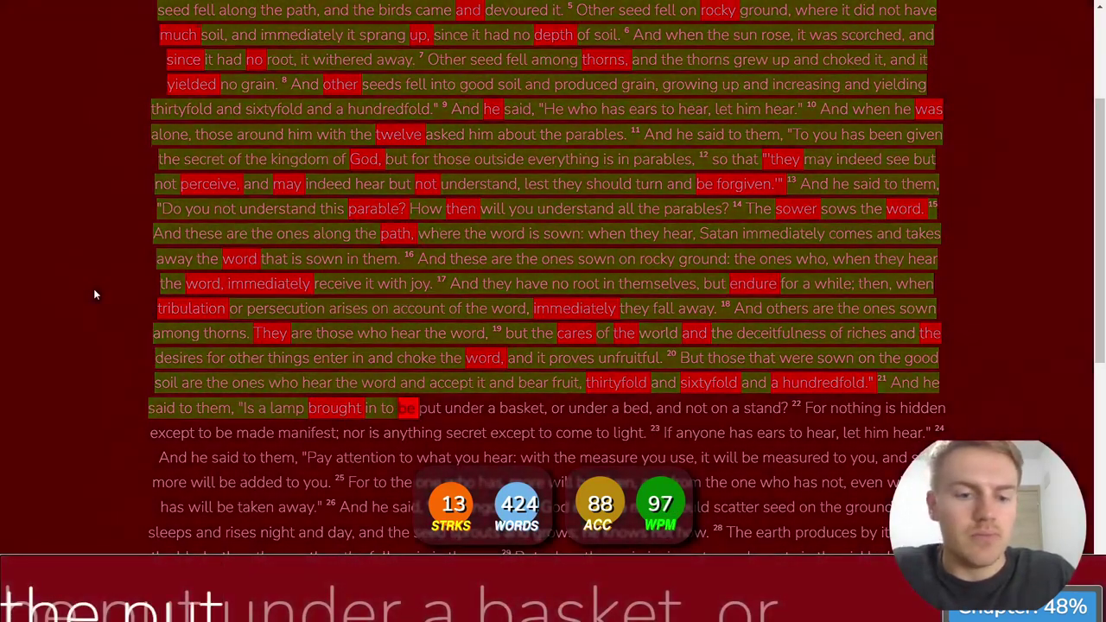
{"action": "type", "text": " put under a"}
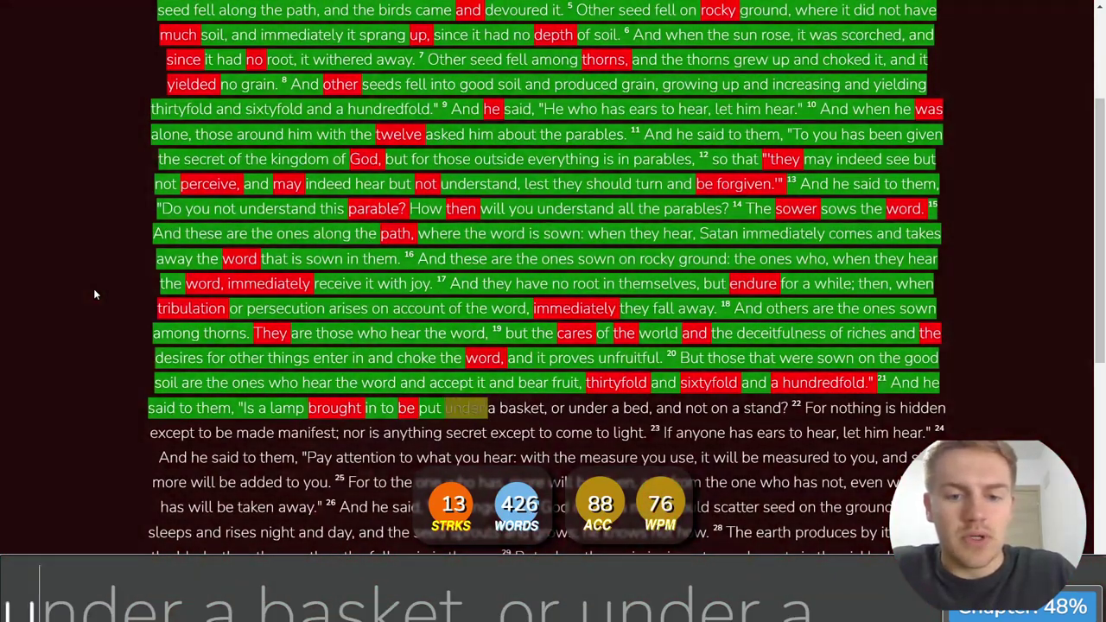
{"action": "type", "text": " basket, or under a "}
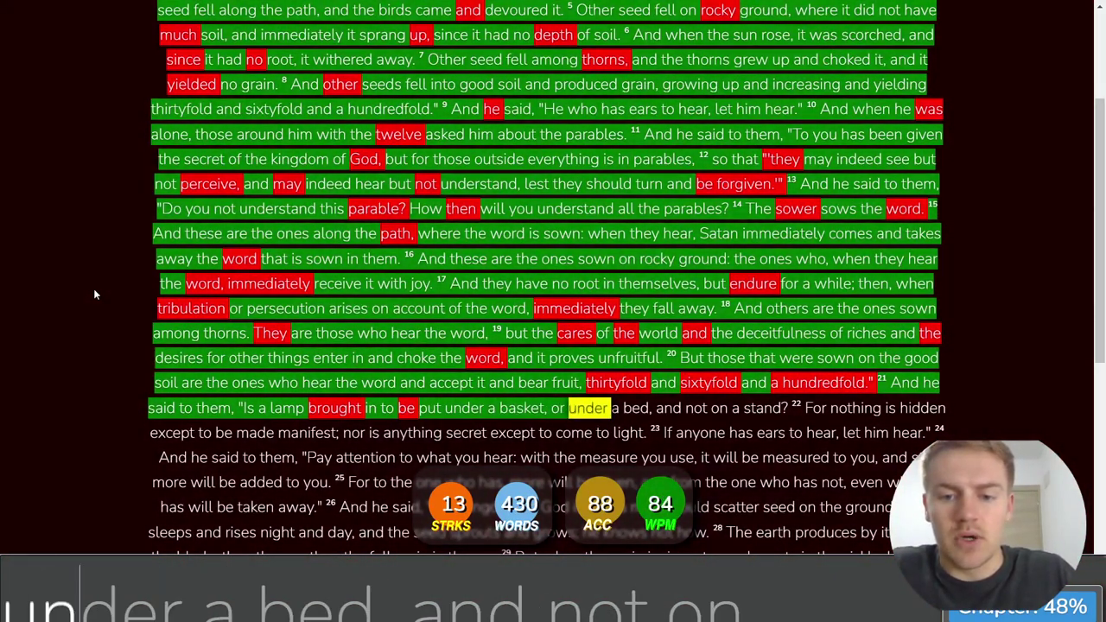
{"action": "type", "text": "bed, and not on a stand? F"}
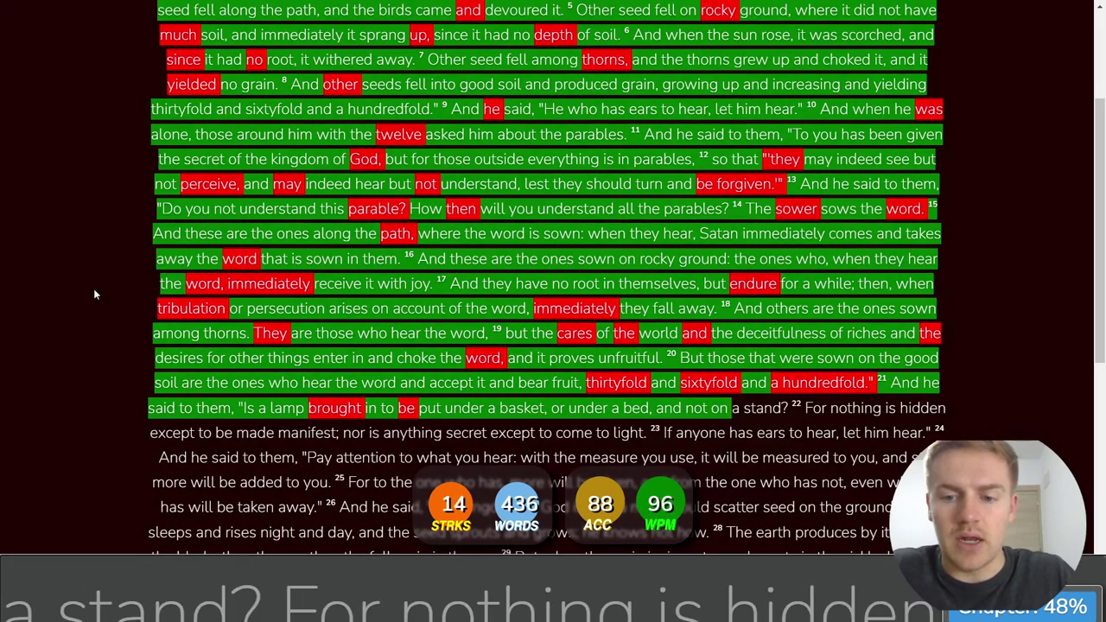
{"action": "type", "text": "or nothign"}
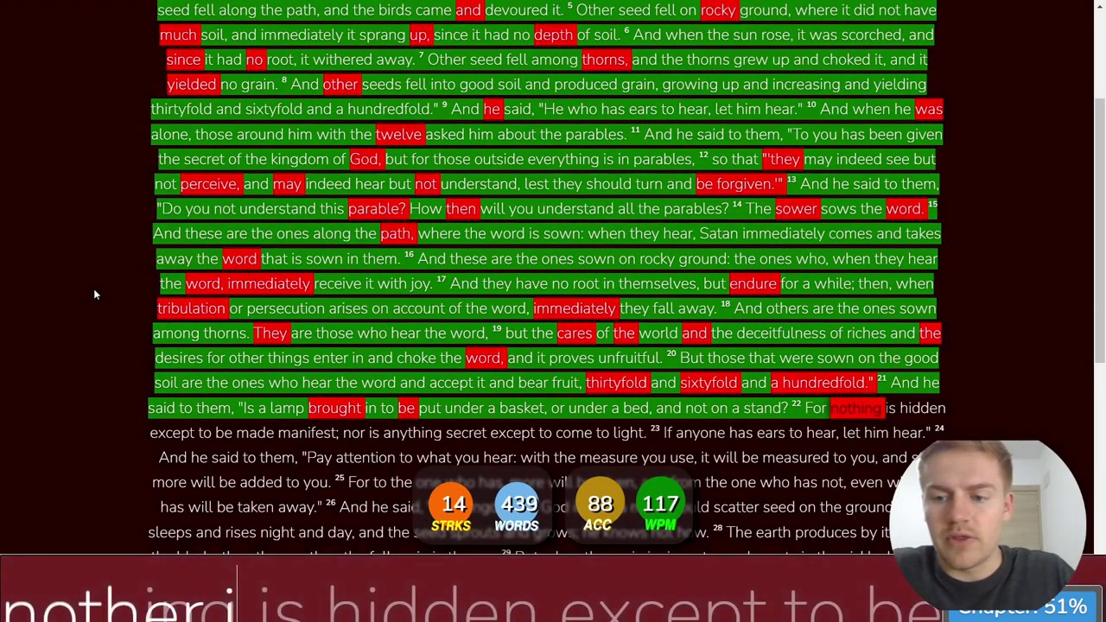
- Type verses 22–25 on hidden things coming to light and the measure you use
{"action": "key", "text": "BackSpace"}
{"action": "key", "text": "BackSpace"}
{"action": "key", "text": "BackSpace"}
{"action": "type", "text": "ing is hid"}
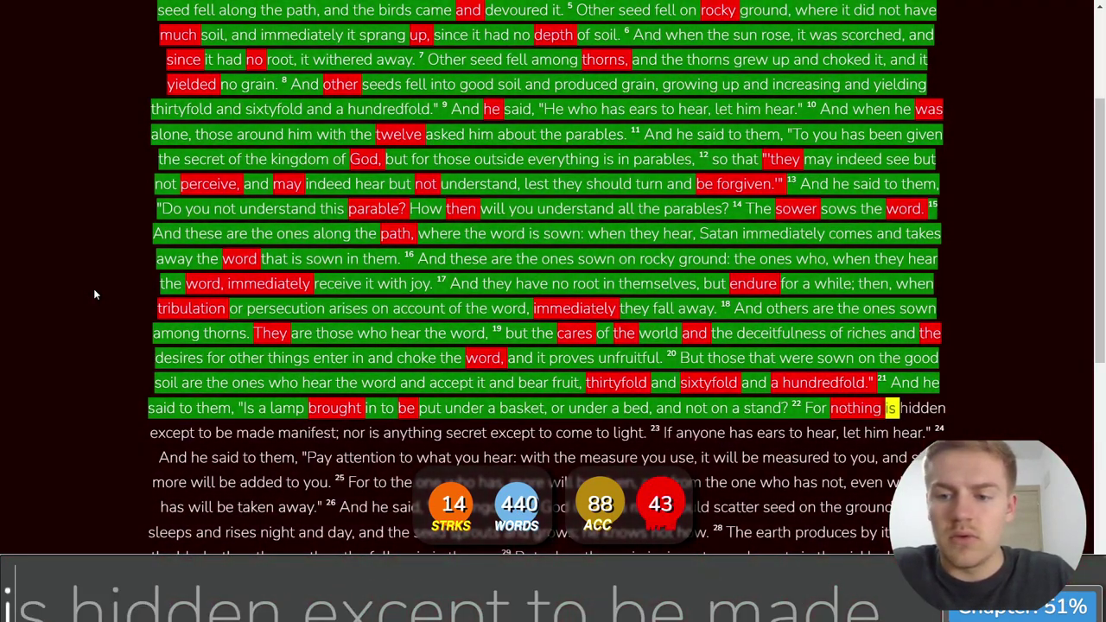
{"action": "type", "text": "den except to bm"}
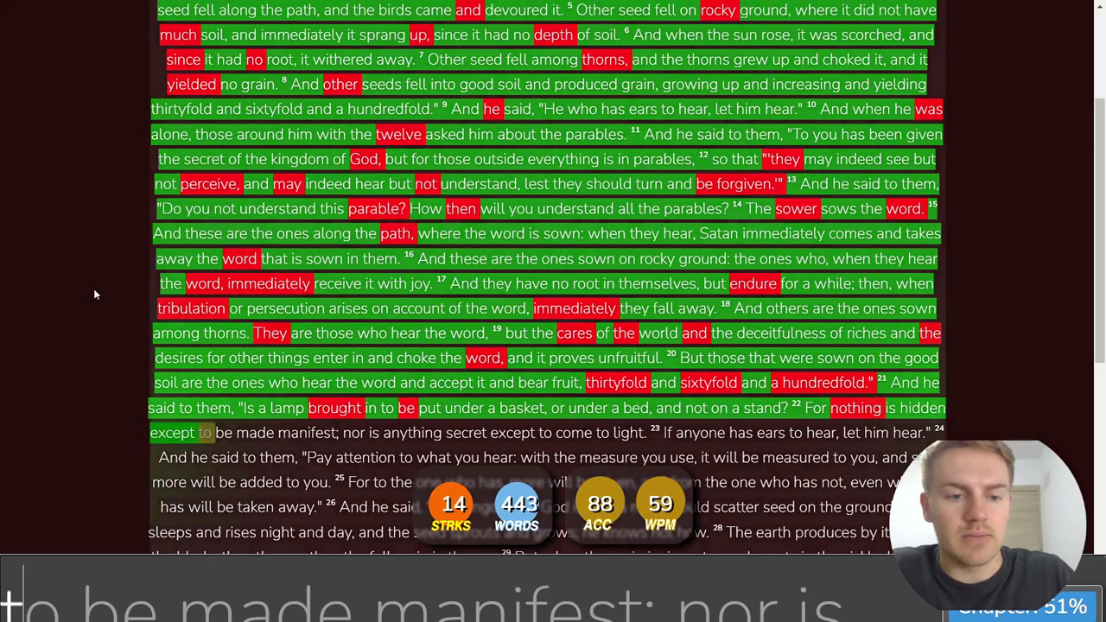
{"action": "type", "text": " made ma"}
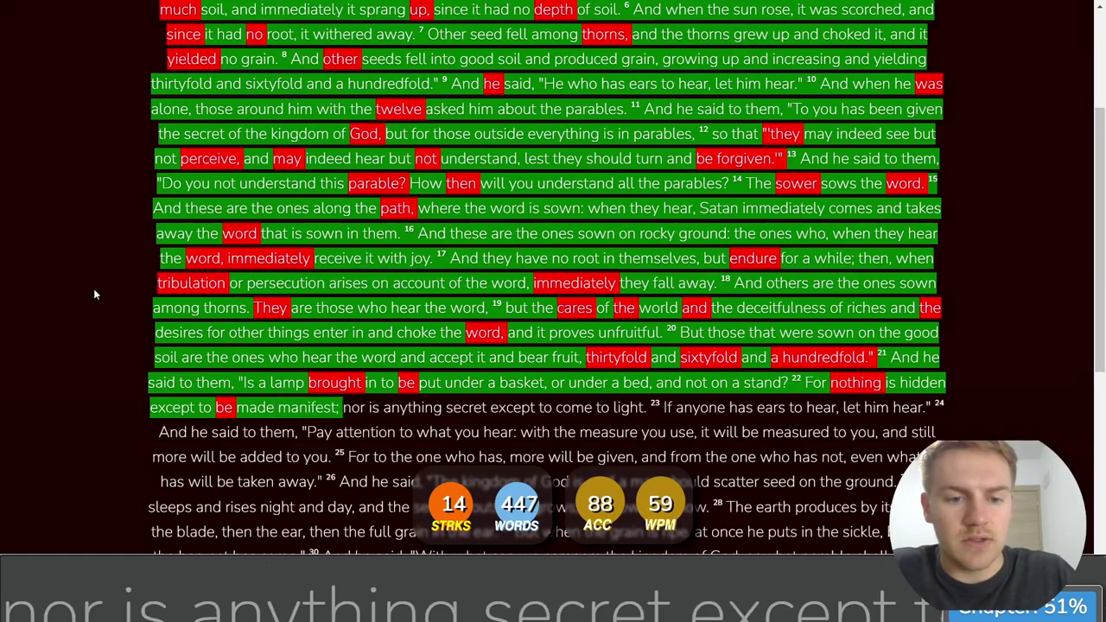
{"action": "type", "text": "ing secret except to come to light. "}
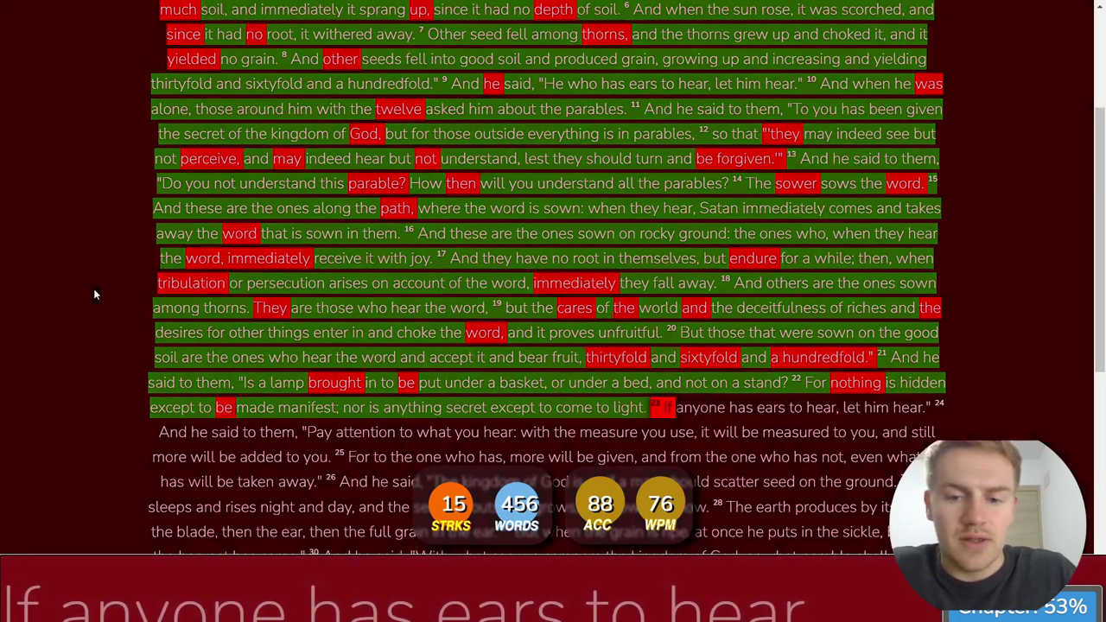
{"action": "type", "text": "If anyone has ears to he"}
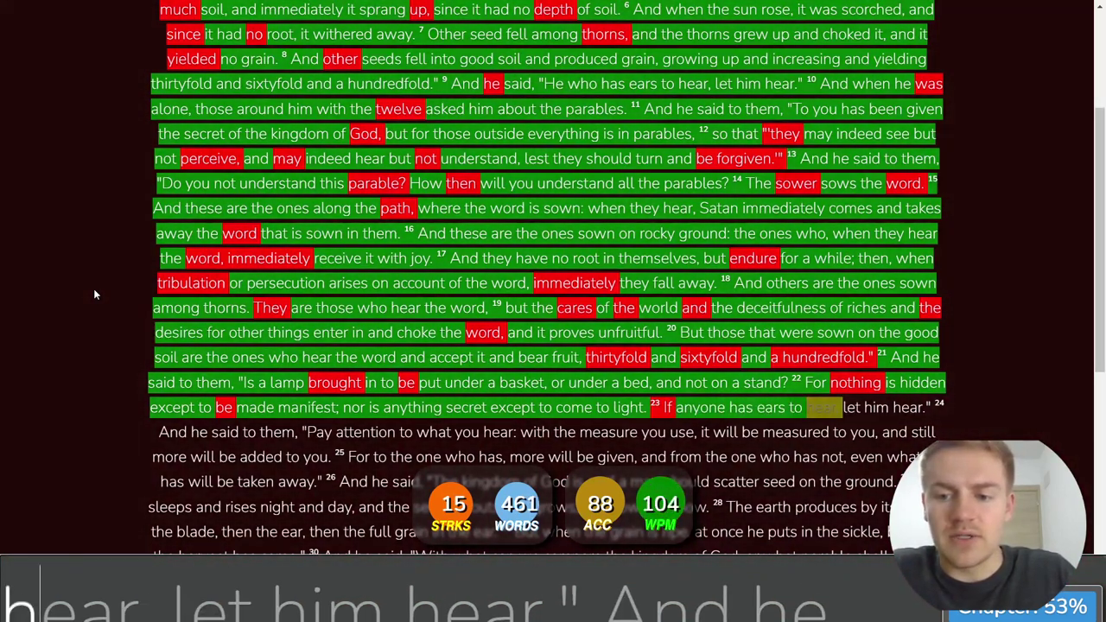
{"action": "type", "text": "ar, let him hear"}
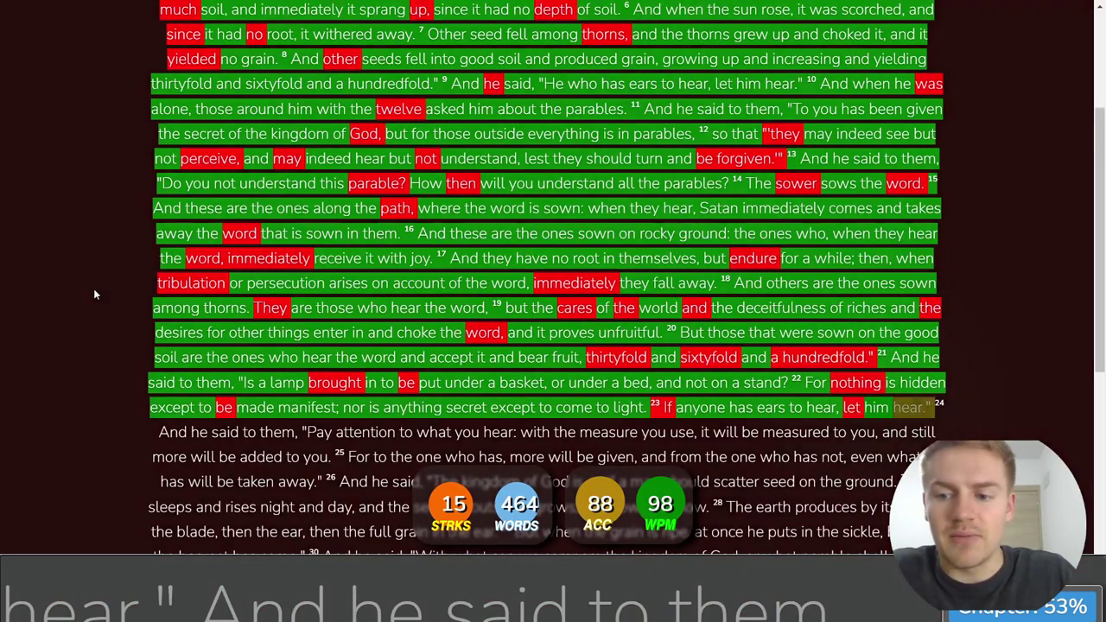
{"action": "type", "text": ".\" And"}
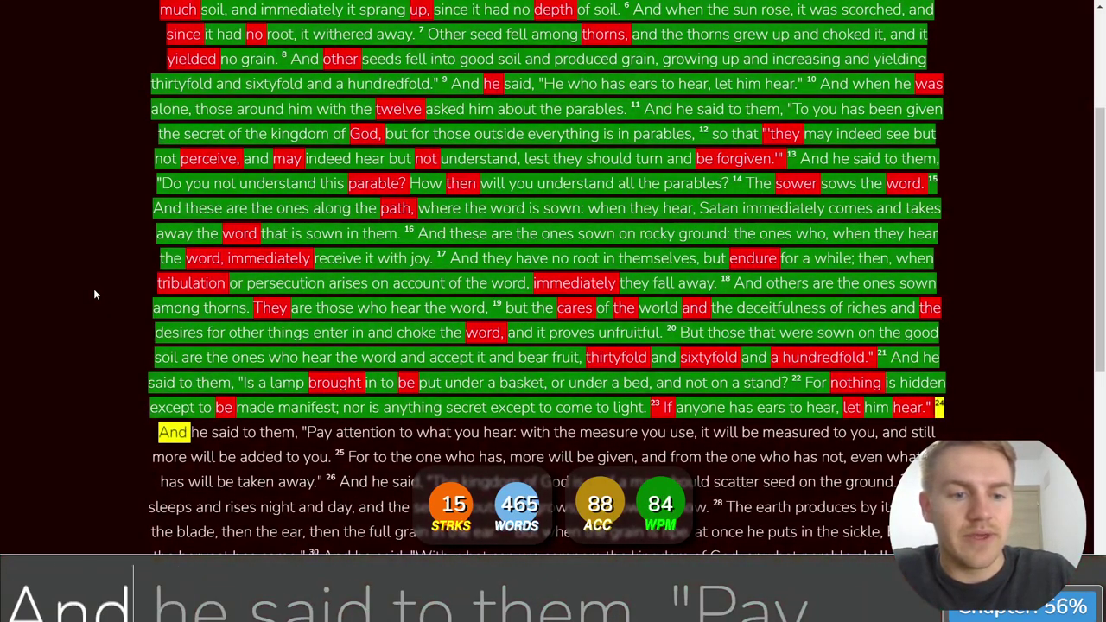
{"action": "type", "text": " he said to them"}
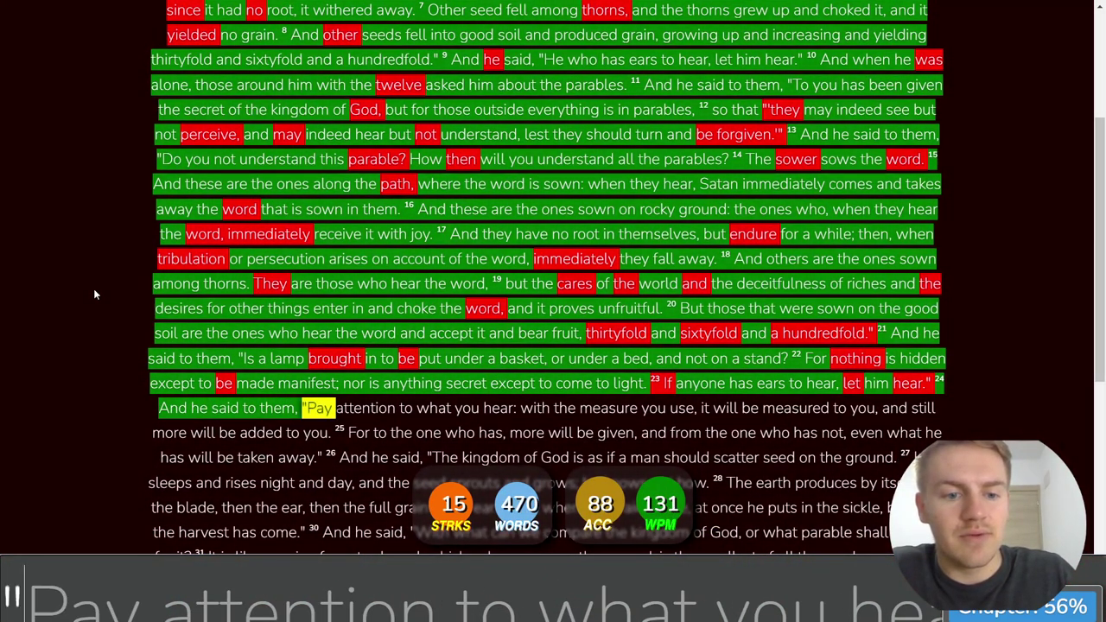
{"action": "type", "text": ", \"Pay att"}
{"action": "type", "text": "entitont"}
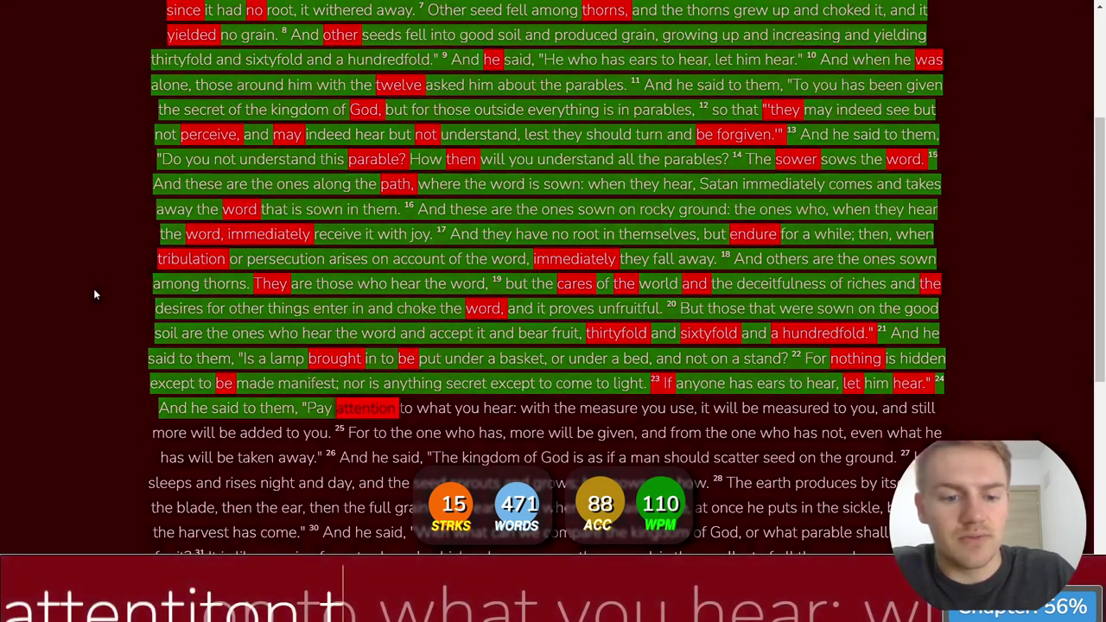
{"action": "key", "text": "BackSpace"}
{"action": "key", "text": "BackSpace"}
{"action": "key", "text": "BackSpace"}
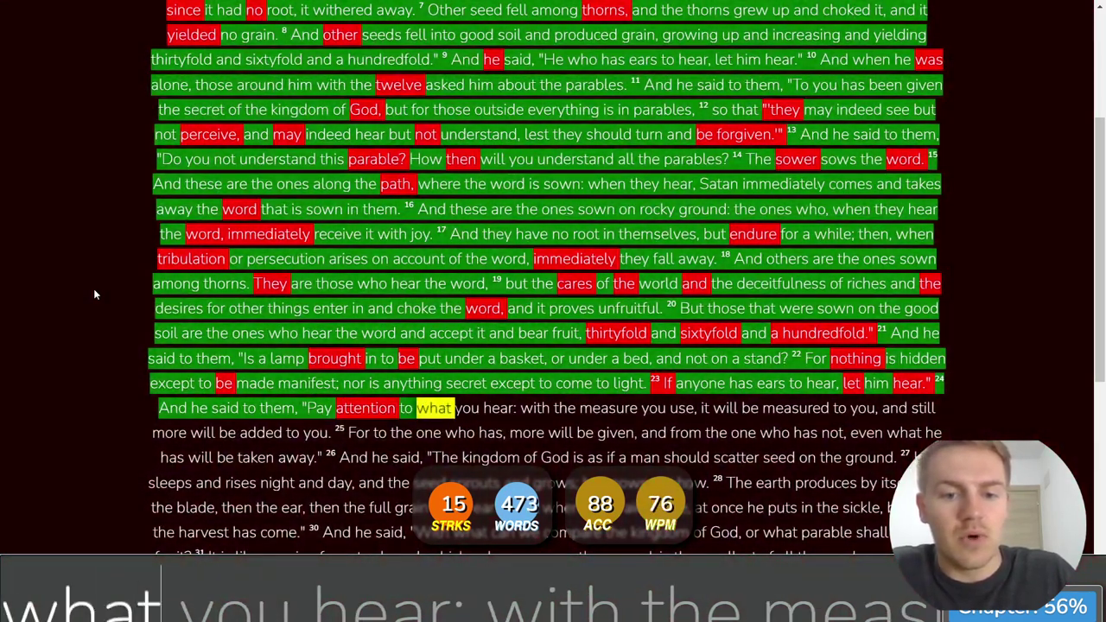
{"action": "type", "text": "wit"}
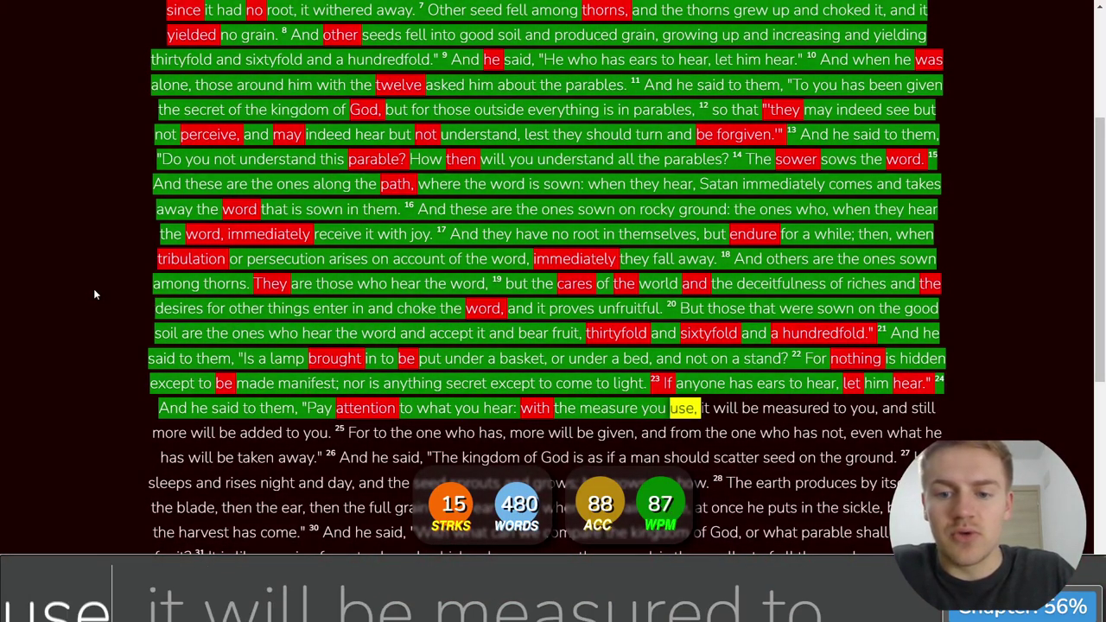
{"action": "type", "text": "will be measured "}
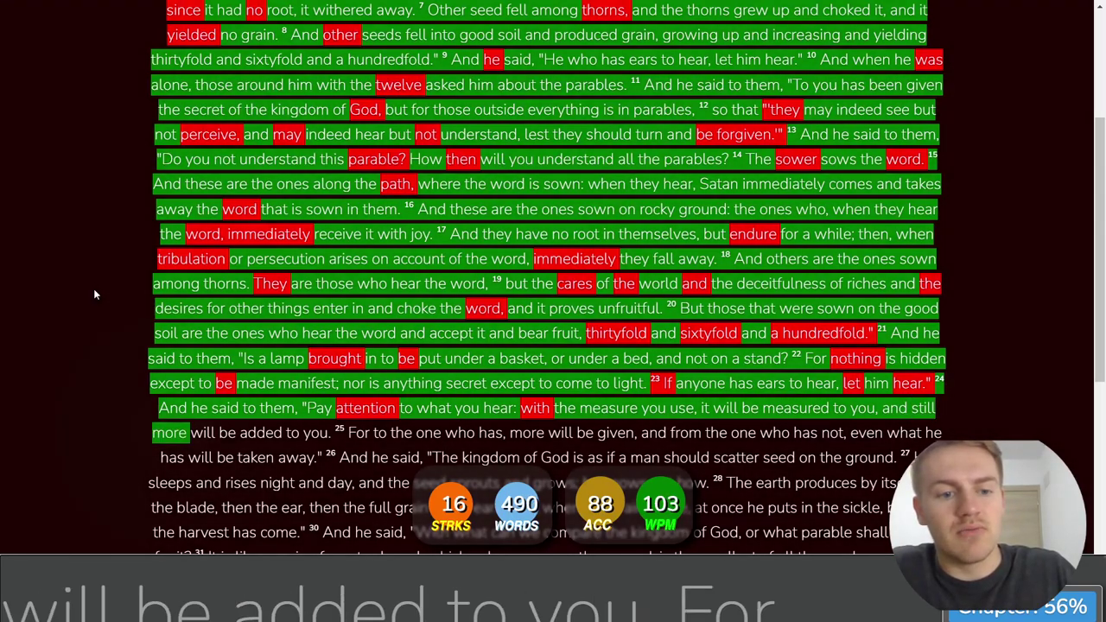
{"action": "type", "text": "will be"}
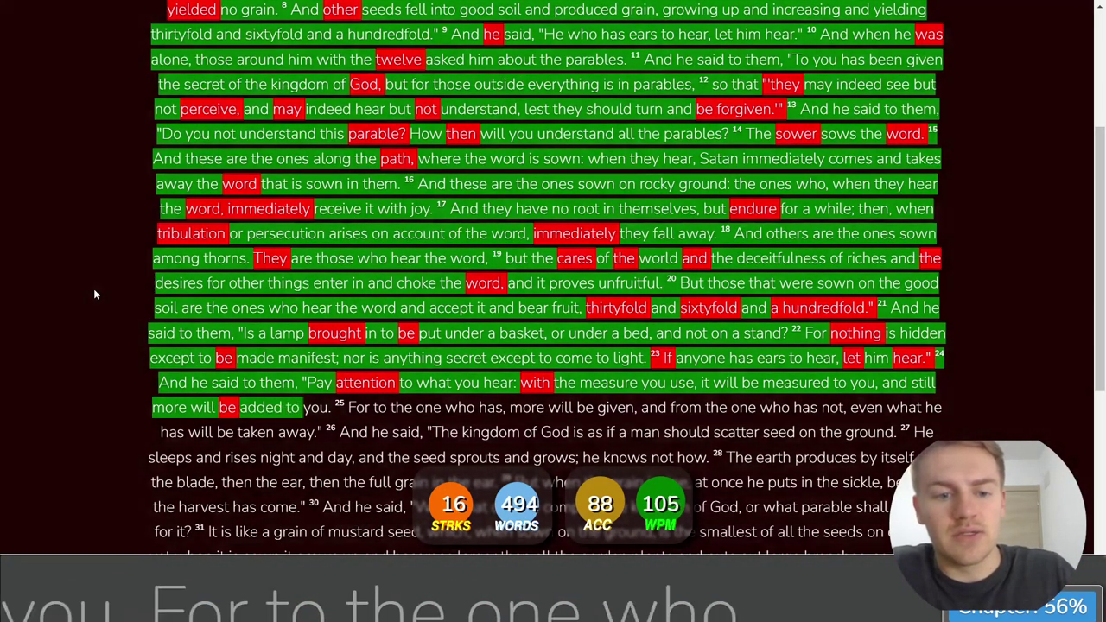
{"action": "type", "text": "For"}
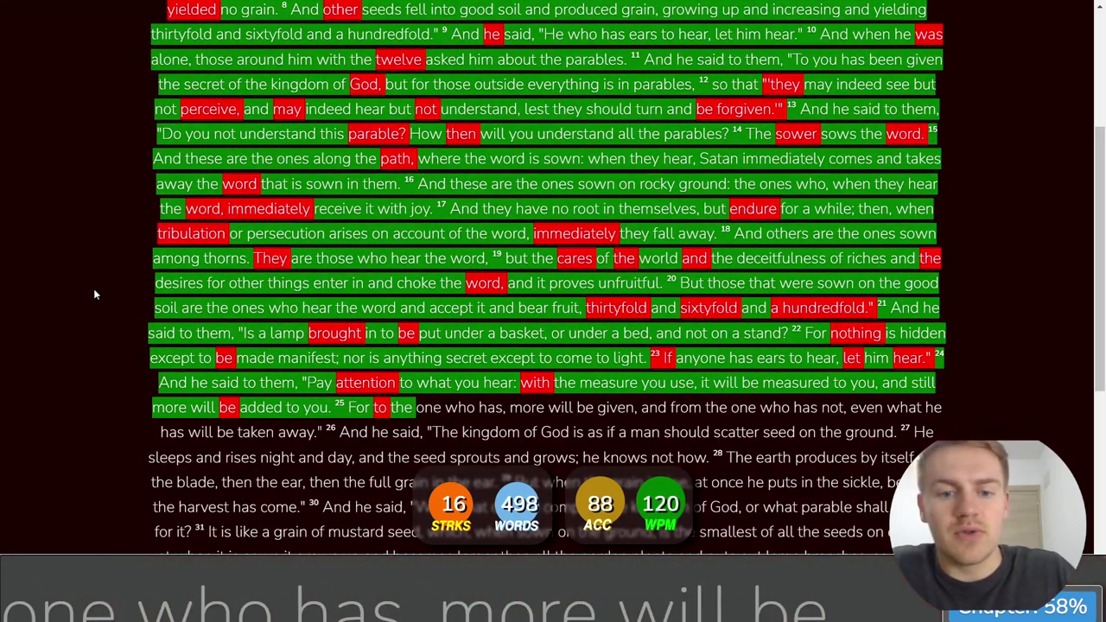
{"action": "key", "text": "BackSpace"}
{"action": "type", "text": "who "}
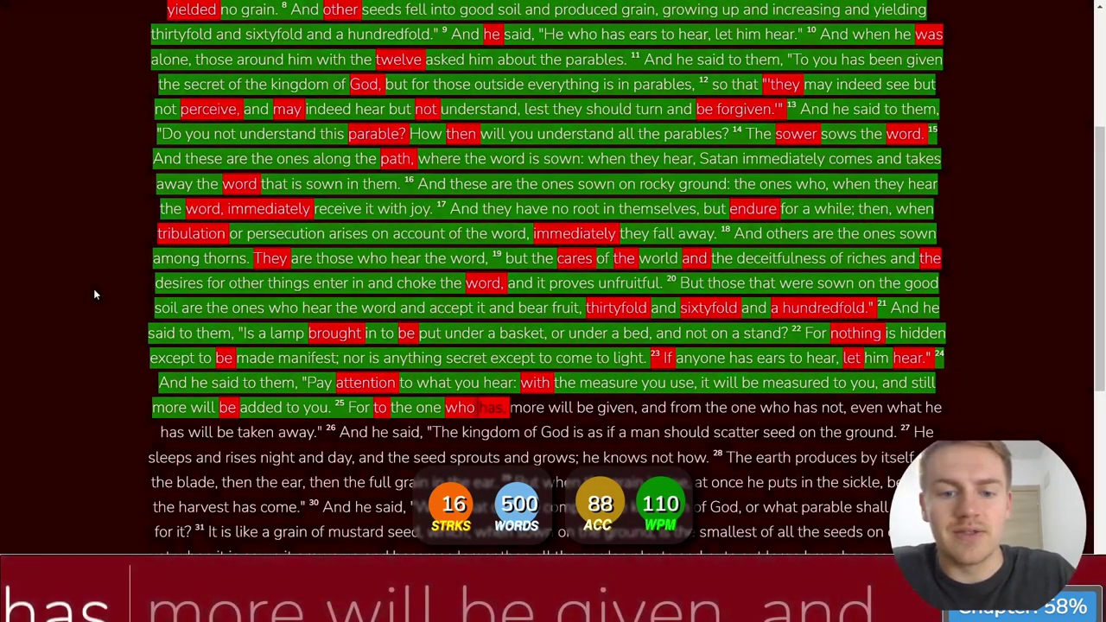
{"action": "type", "text": "has, "}
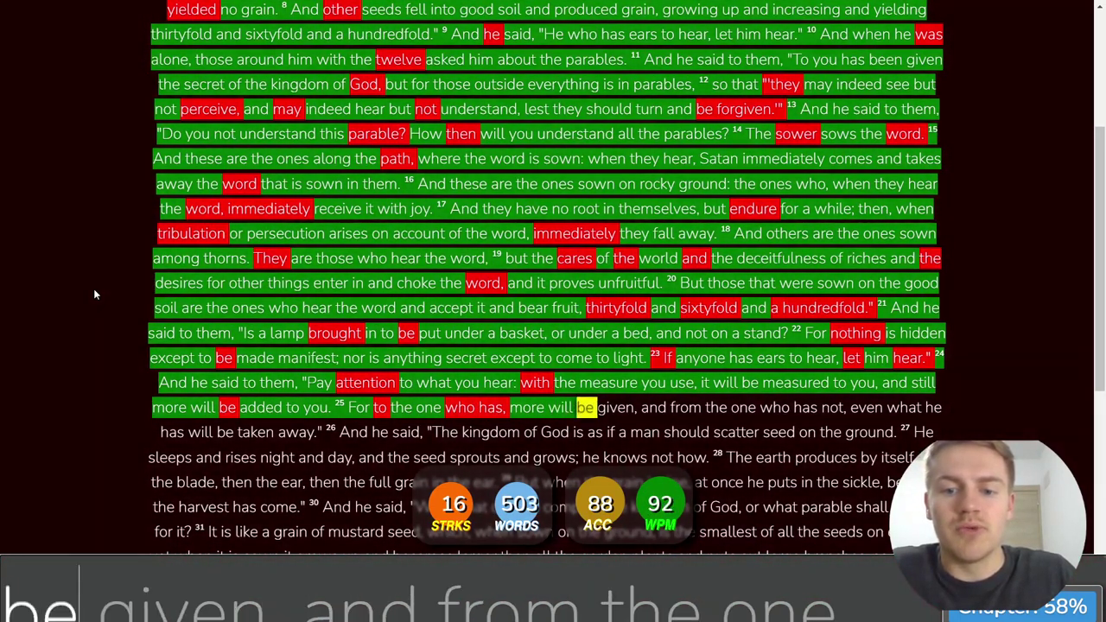
{"action": "type", "text": "hgiven, and from the o"}
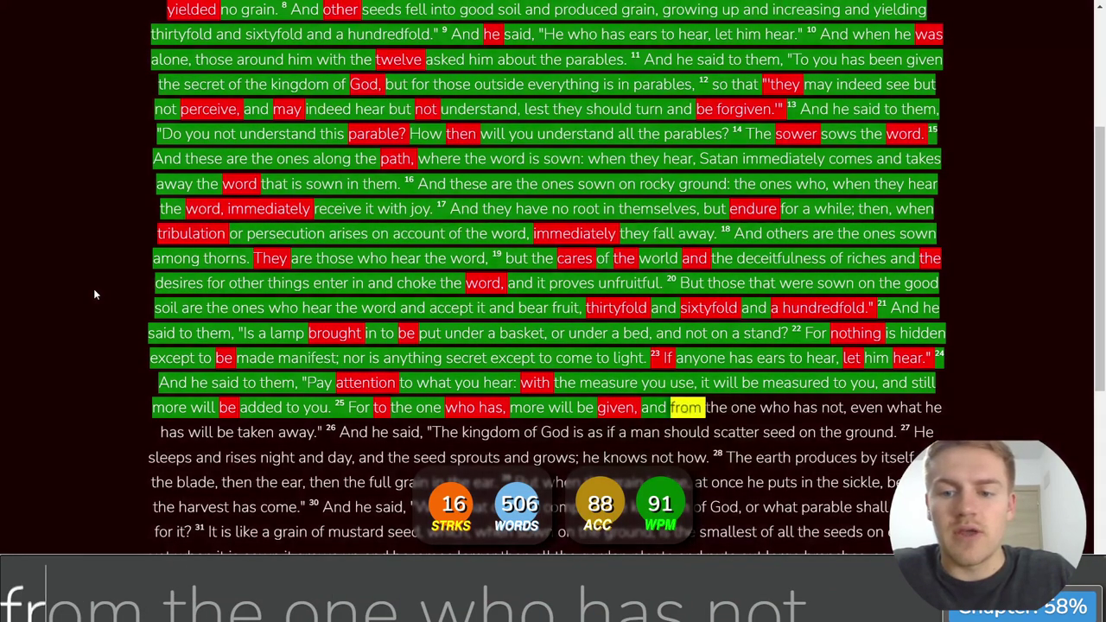
{"action": "type", "text": " evenhe has"}
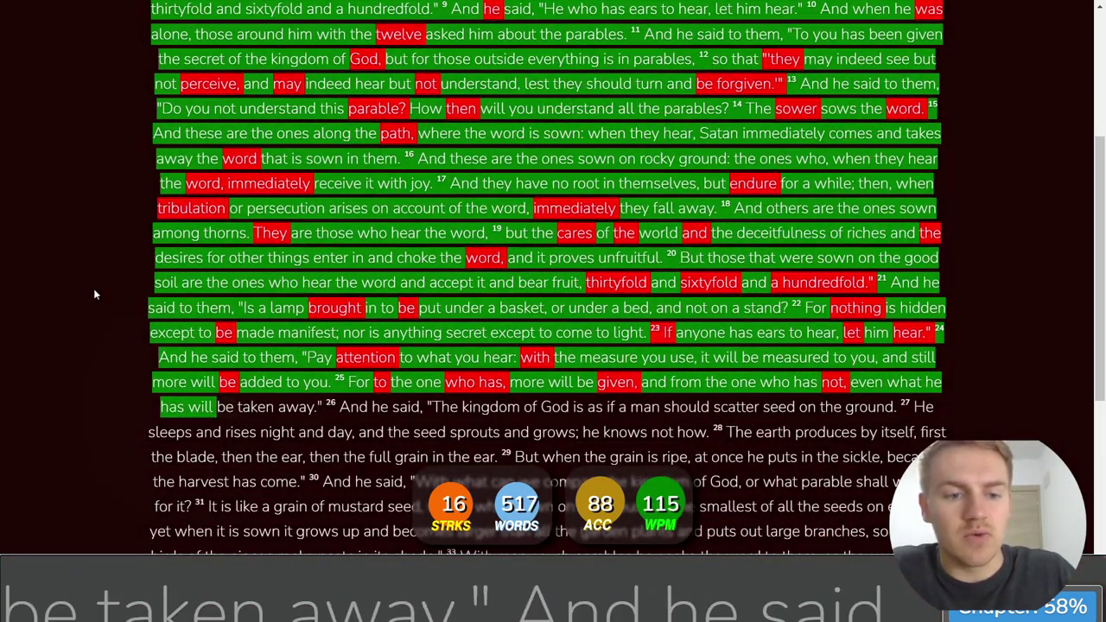
- Type the growing seed parable, verses 26–29, through "the harvest has come", fixing "ripee"
{"action": "type", "text": "be ta.\" And he sa"}
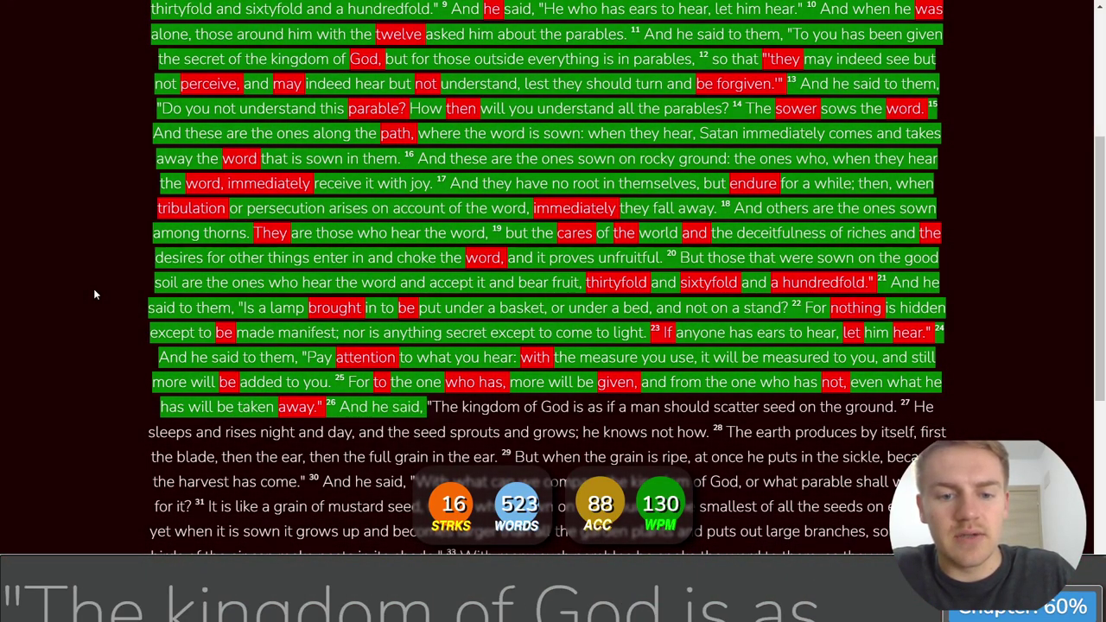
{"action": "type", "text": " kingdGod is as if a man s"}
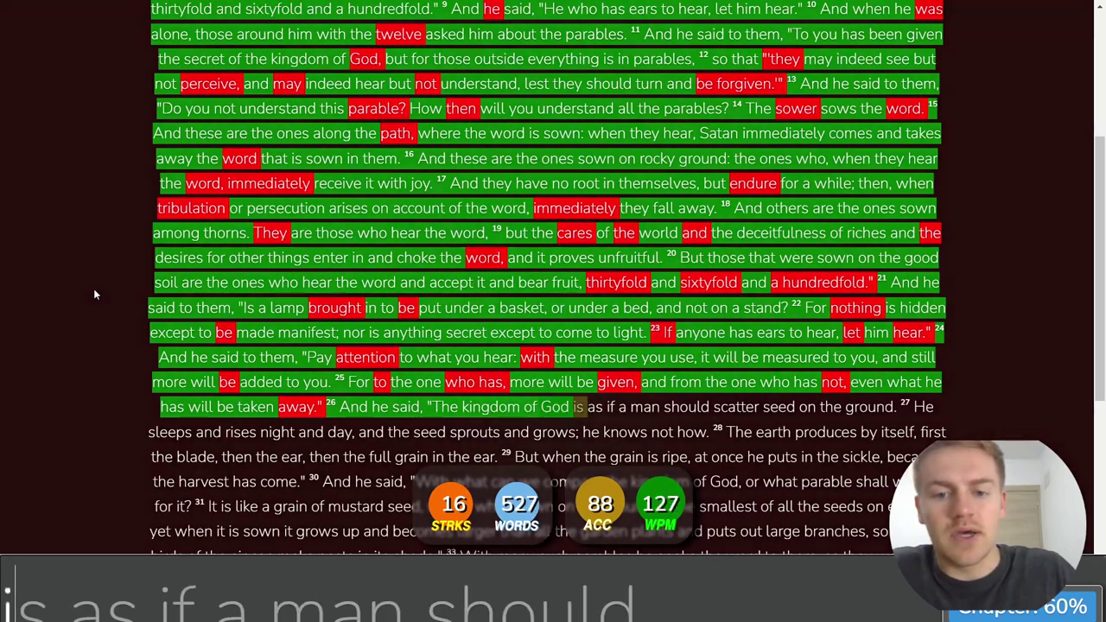
{"action": "type", "text": "hould "}
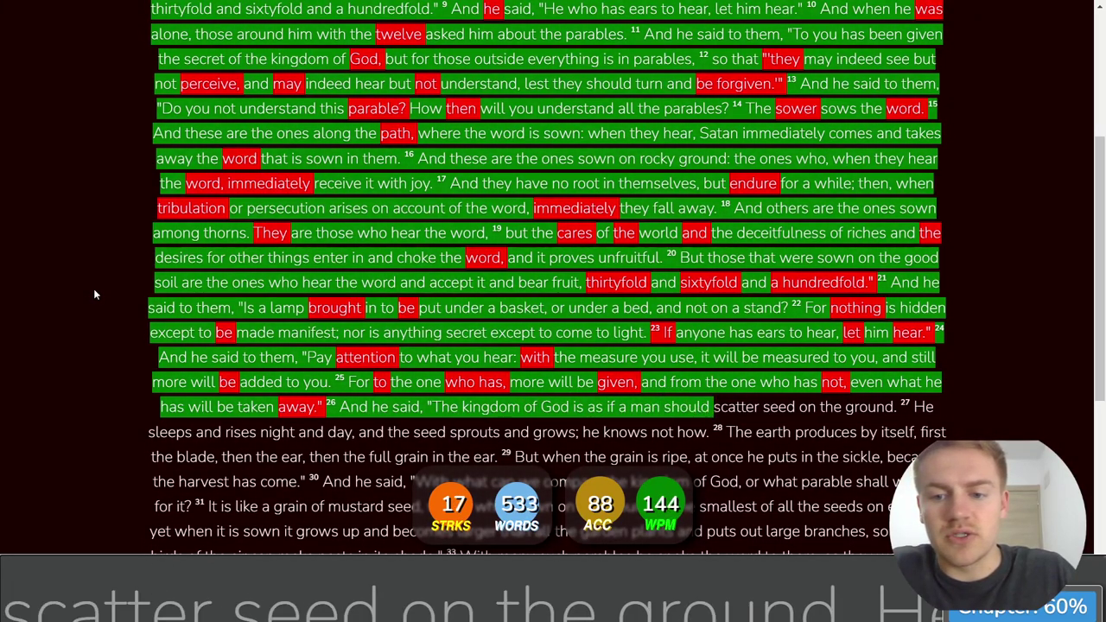
{"action": "type", "text": "scatter seed on the ground. H"}
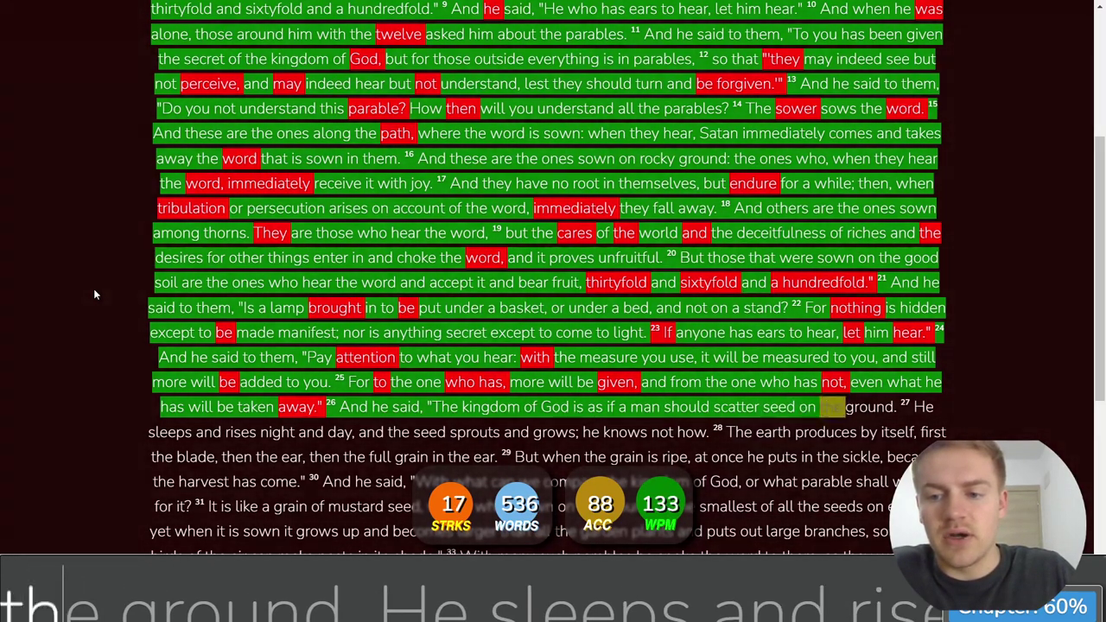
{"action": "type", "text": "e sleeps and rises n"}
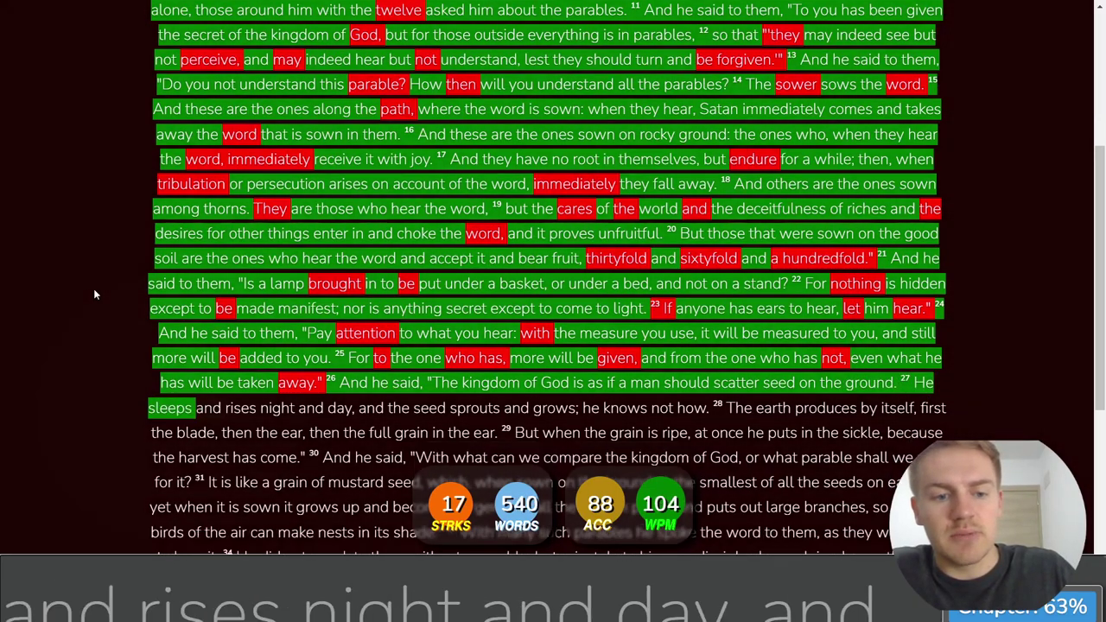
{"action": "type", "text": "ight and day, and the "}
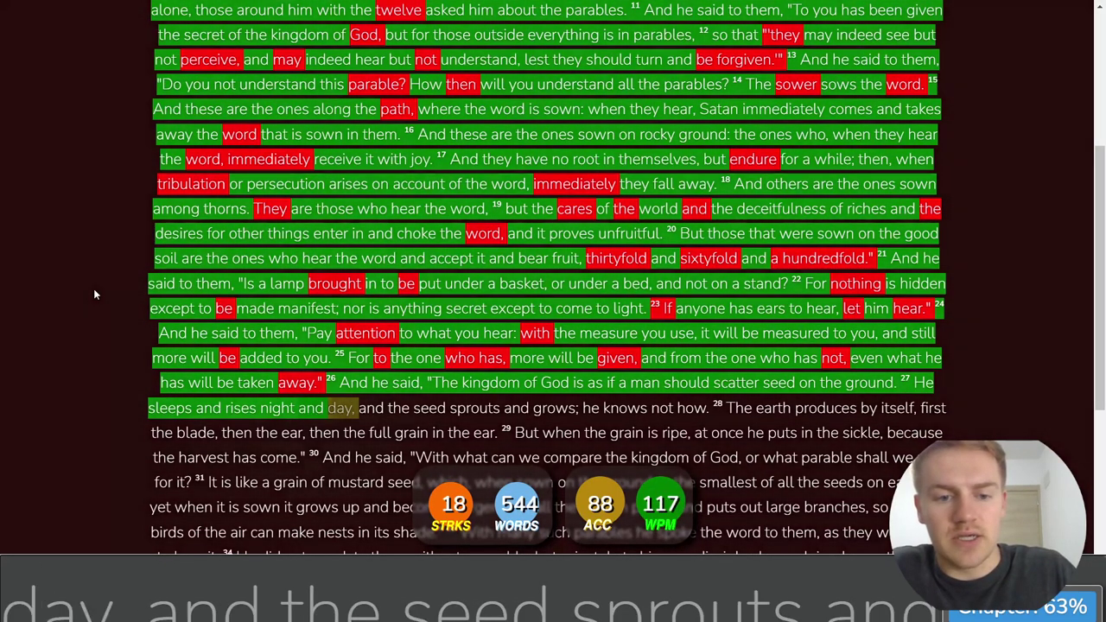
{"action": "type", "text": "seed s"}
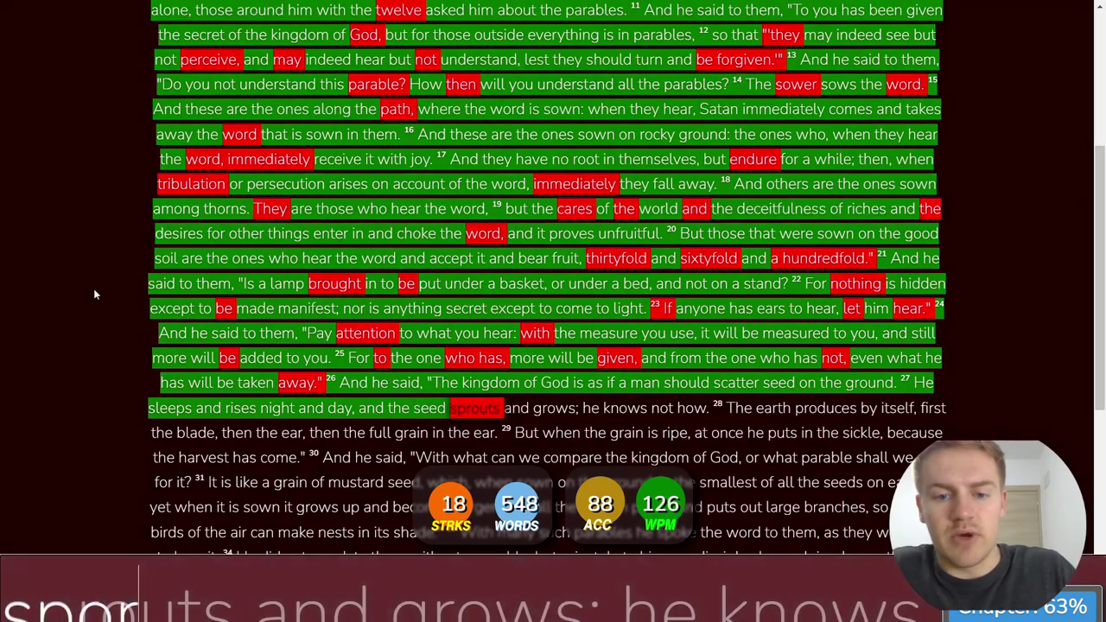
{"action": "type", "text": "prouts and grows; he knows not ha"}
{"action": "key", "text": "BackSpace"}
{"action": "type", "text": "ow. "}
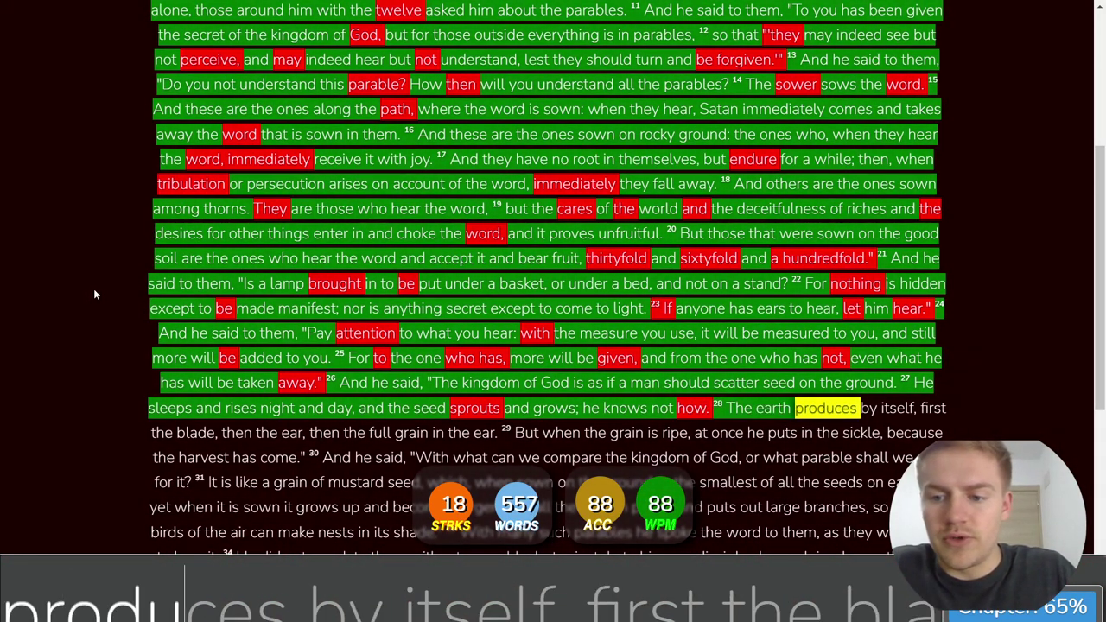
{"action": "type", "text": "c"}
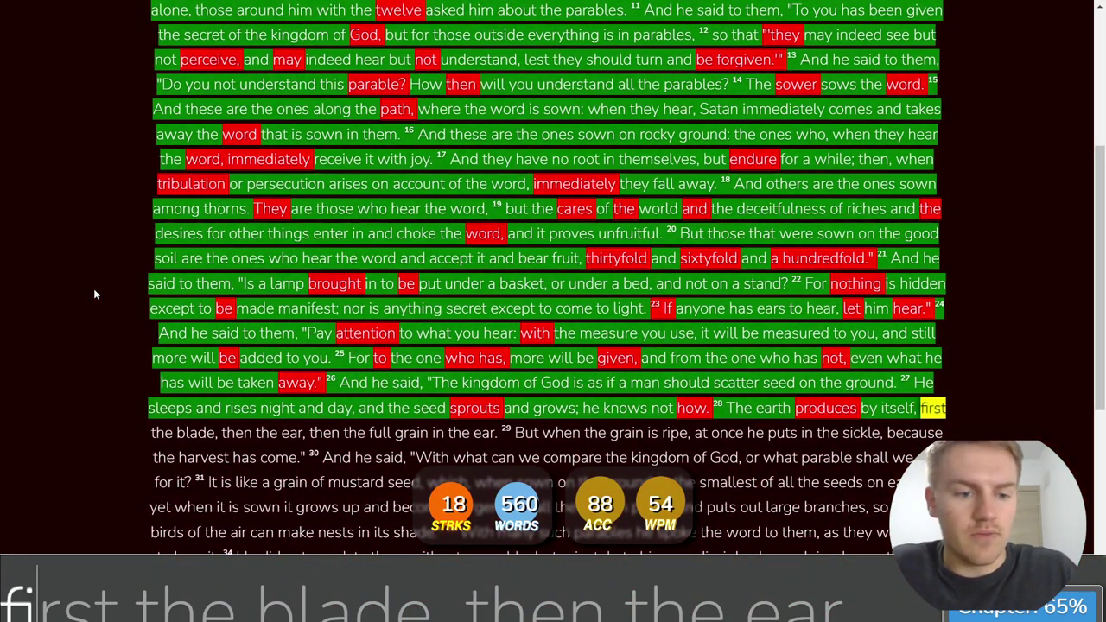
{"action": "type", "text": "st hte"}
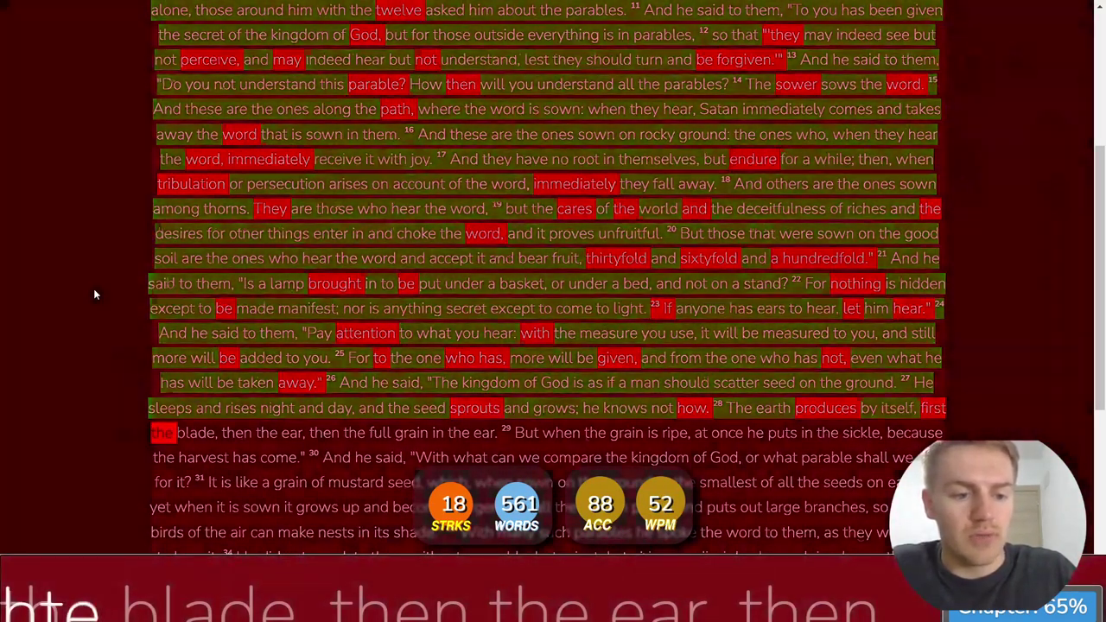
{"action": "type", "text": " blade, then "}
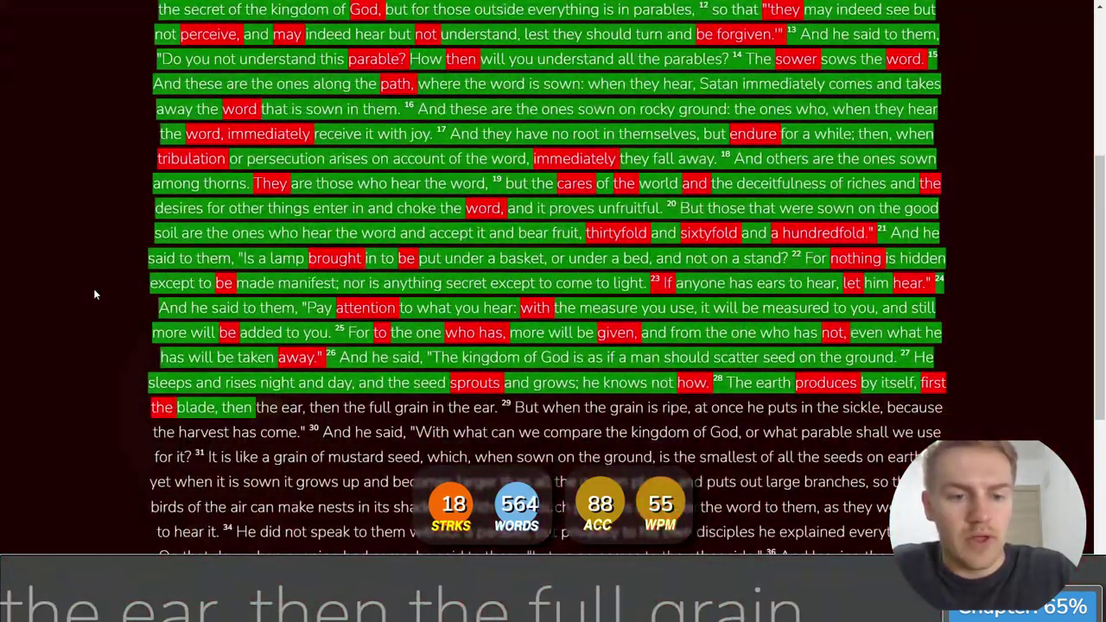
{"action": "type", "text": "the ear, then the full gr"}
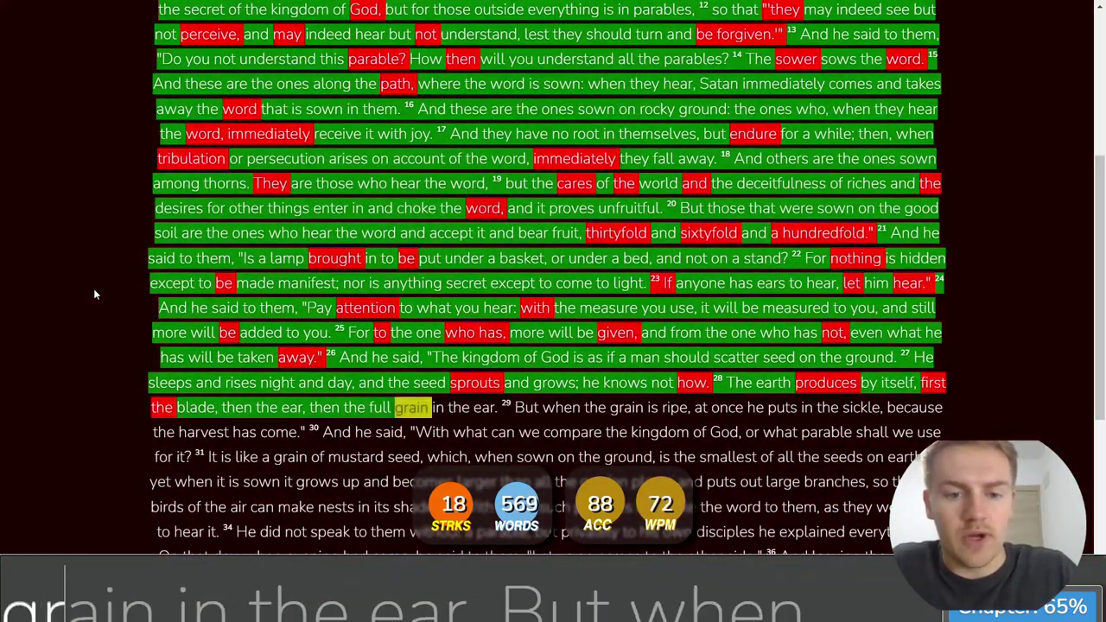
{"action": "type", "text": "ain in the ear. But when the grain is"}
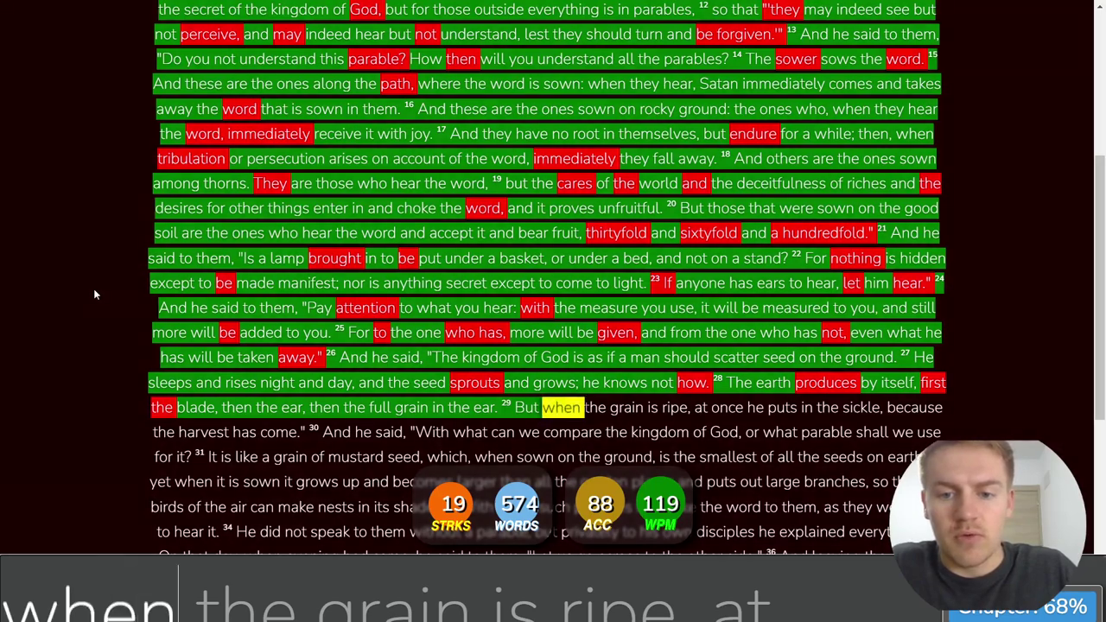
{"action": "type", "text": " ripee"}
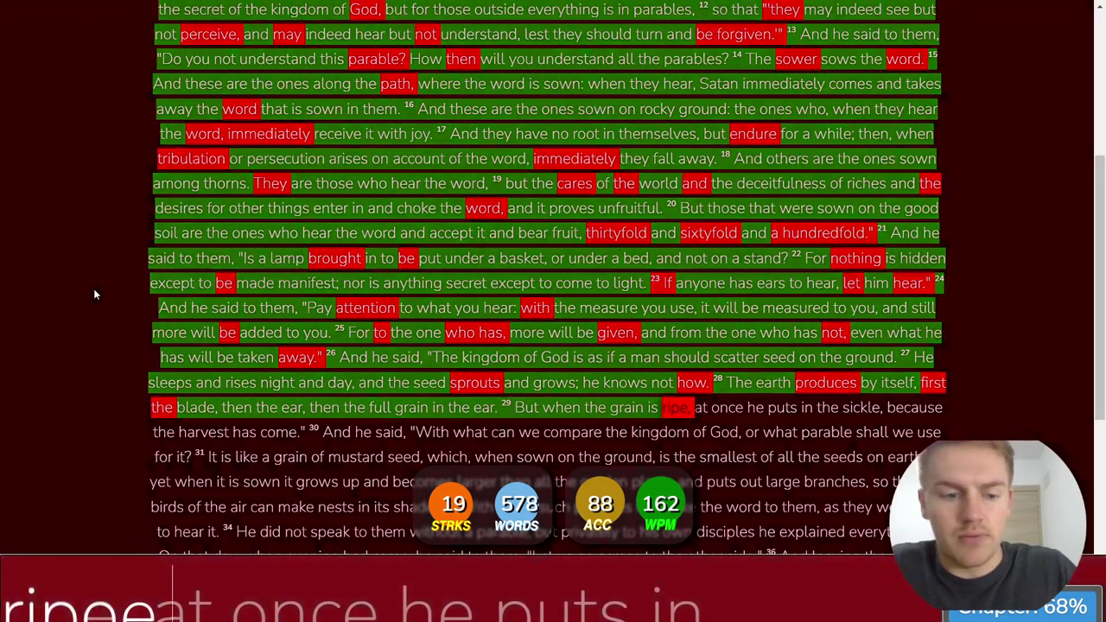
{"action": "key", "text": "BackSpace"}
{"action": "type", "text": "at once he puts in the sickle, because the har"}
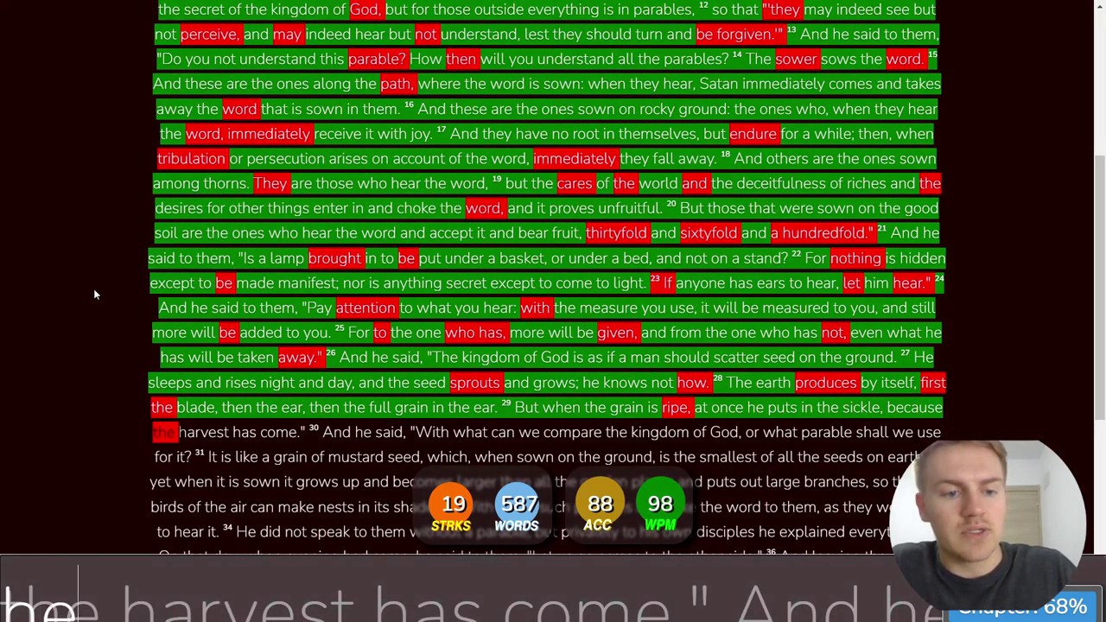
{"action": "type", "text": "vest has come.\" And"}
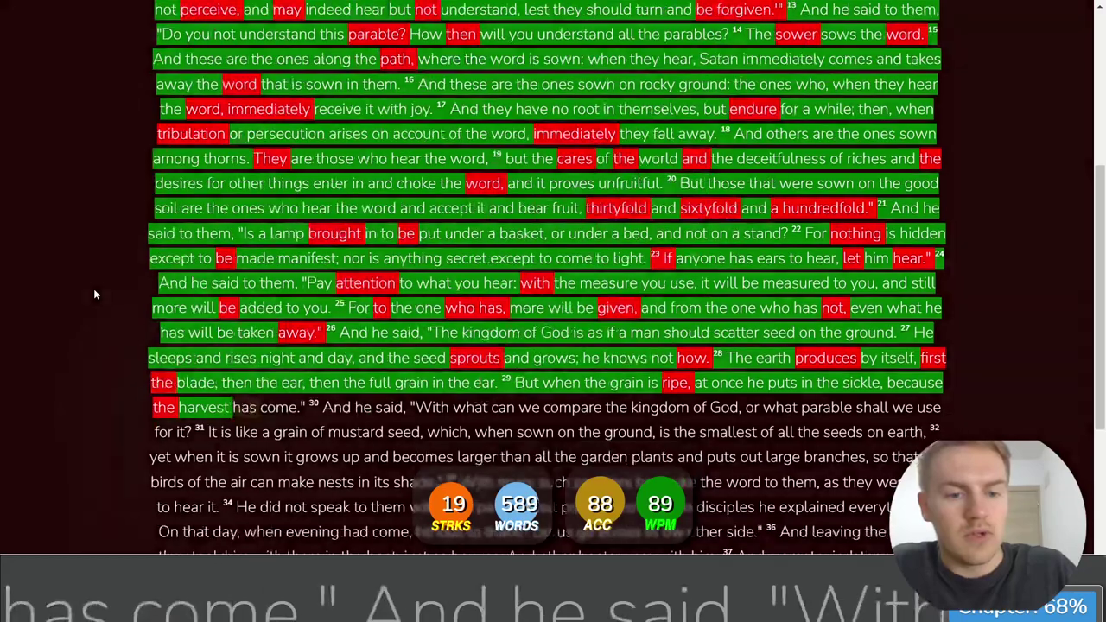
{"action": "type", "text": " he said, \"With "}
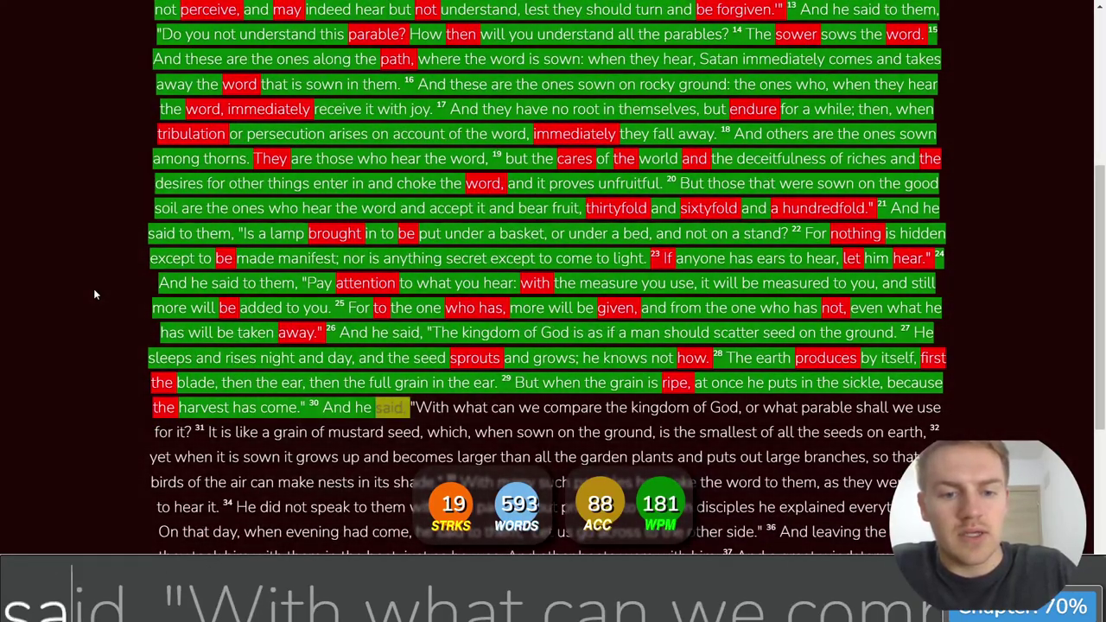
{"action": "type", "text": "what can we compre the kin"}
- Type the mustard seed parable and verses 33–35 on speaking in parables, correcting typos
{"action": "key", "text": "BackSpace"}
{"action": "key", "text": "BackSpace"}
{"action": "key", "text": "BackSpace"}
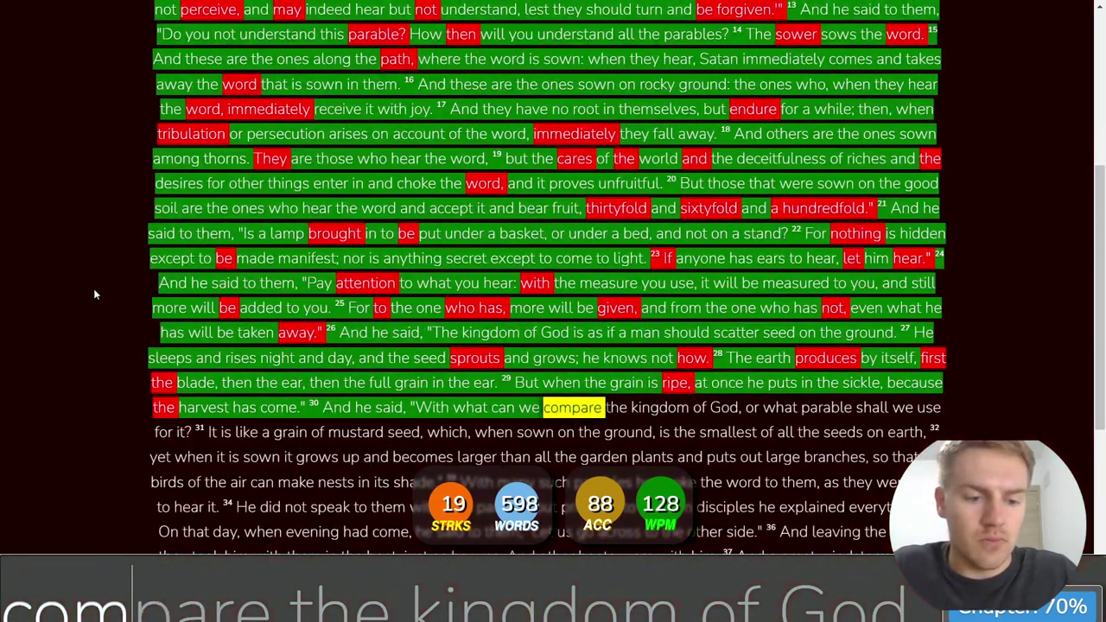
{"action": "type", "text": "pare the kingdom of God, "}
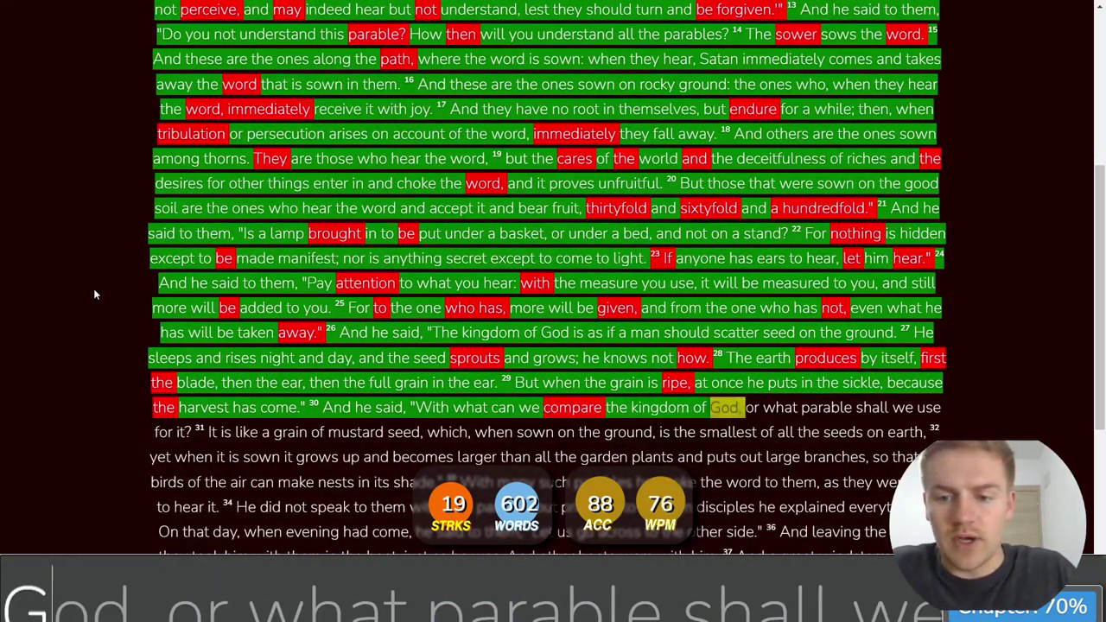
{"action": "type", "text": "or what parable shal"}
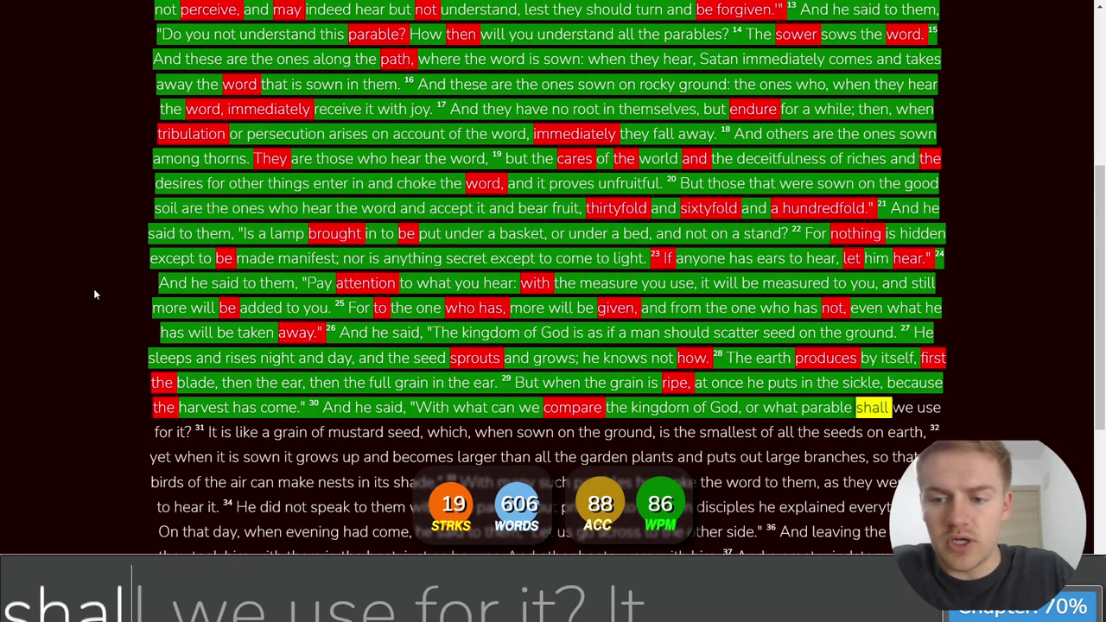
{"action": "type", "text": "l we use for it? 31 It is like a grain of mustard "}
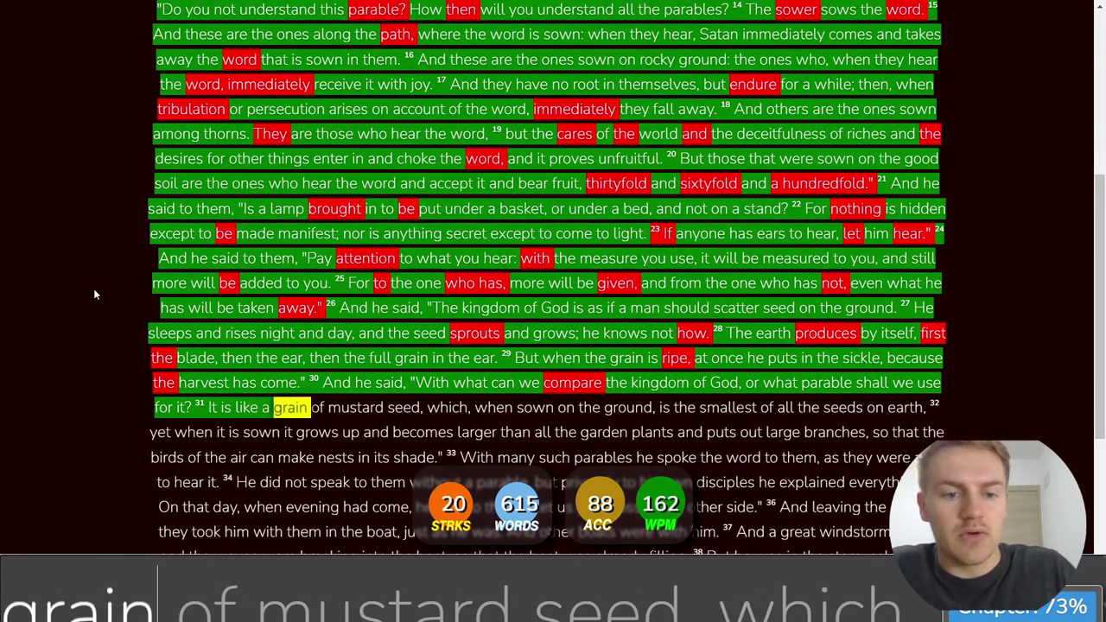
{"action": "type", "text": "seed, which, when sown on the ground, is the "}
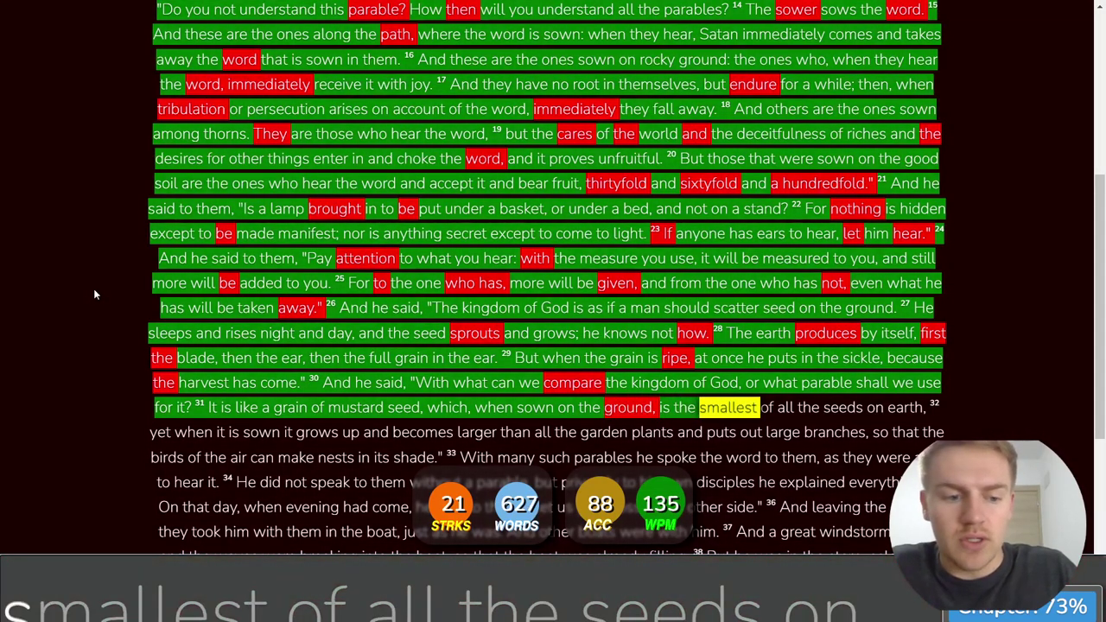
{"action": "type", "text": "smallest of all the se"}
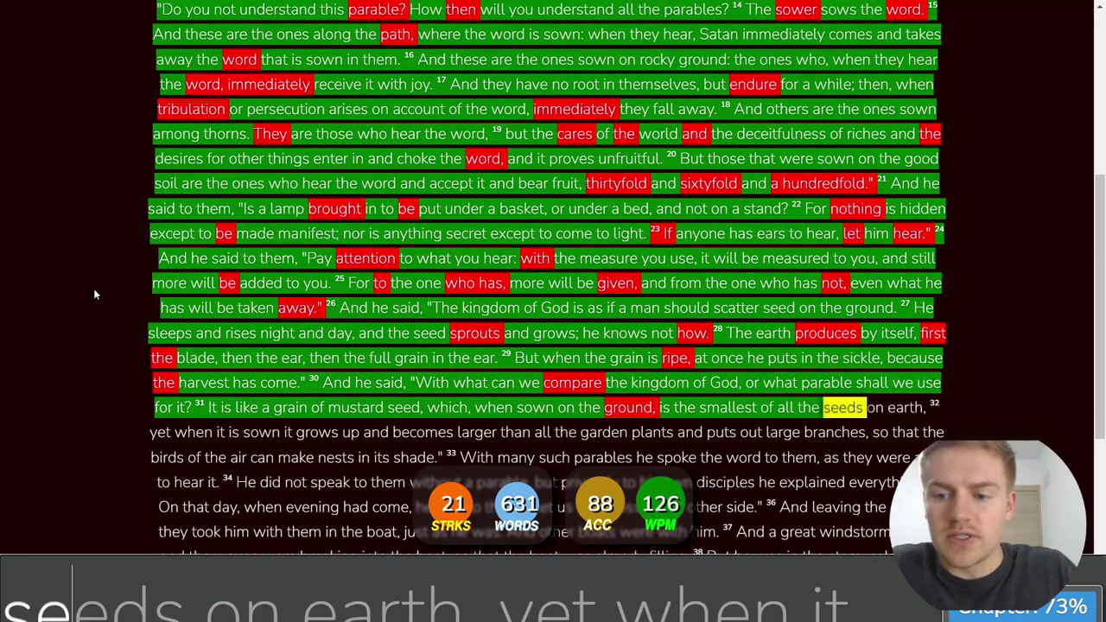
{"action": "type", "text": "eds on earth, 32 yet when "}
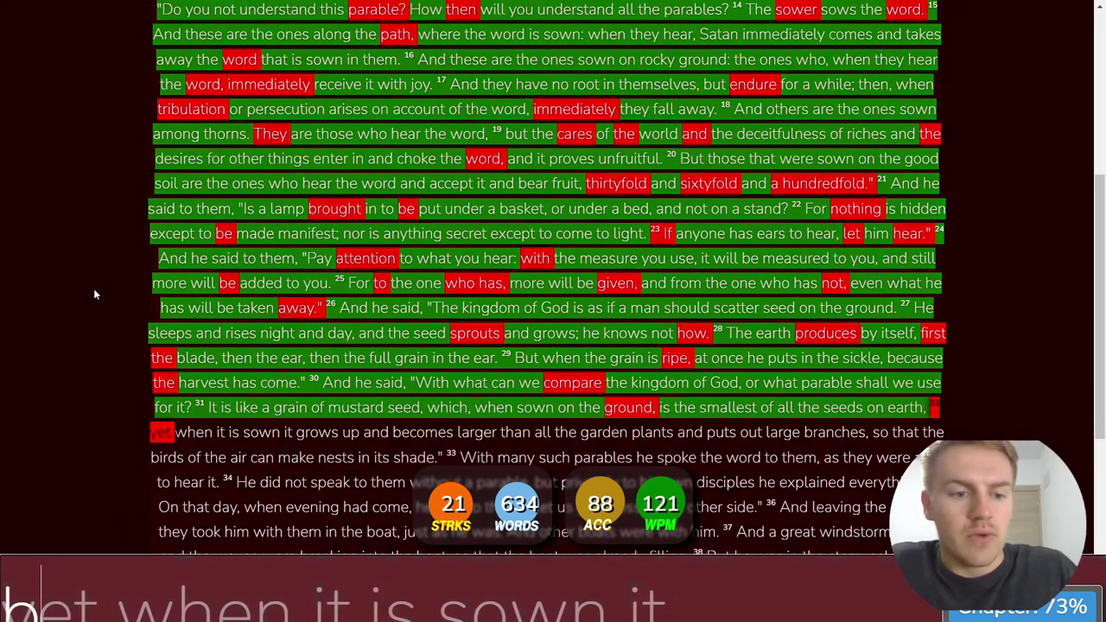
{"action": "type", "text": "it is sown it grows"}
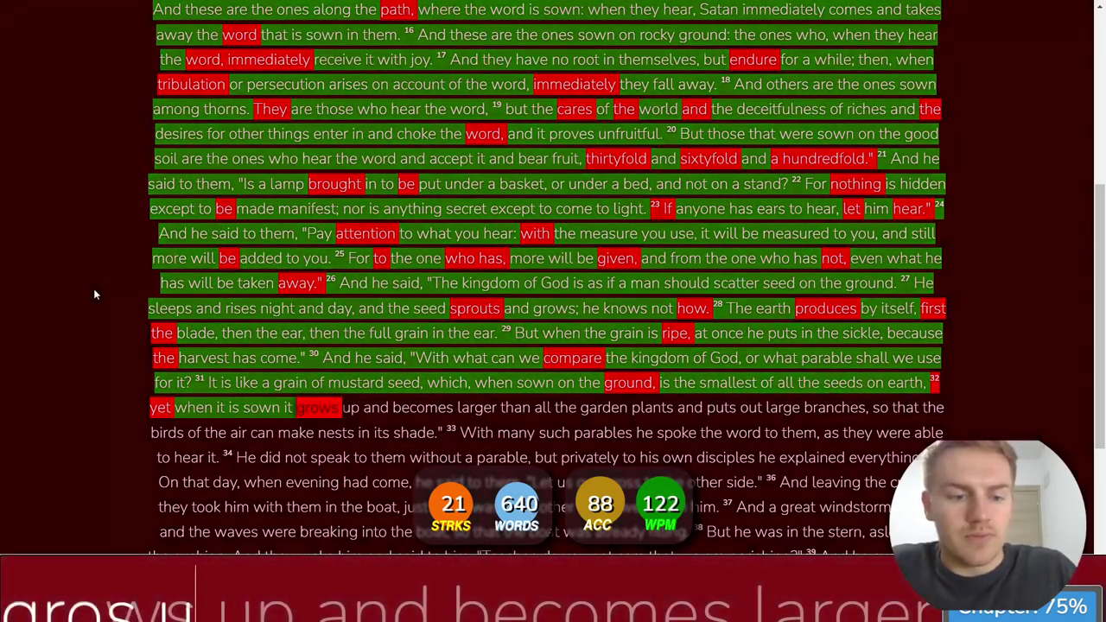
{"action": "type", "text": " up and becomes larger tha"}
{"action": "key", "text": "BackSpace"}
{"action": "key", "text": "BackSpace"}
{"action": "key", "text": "BackSpace"}
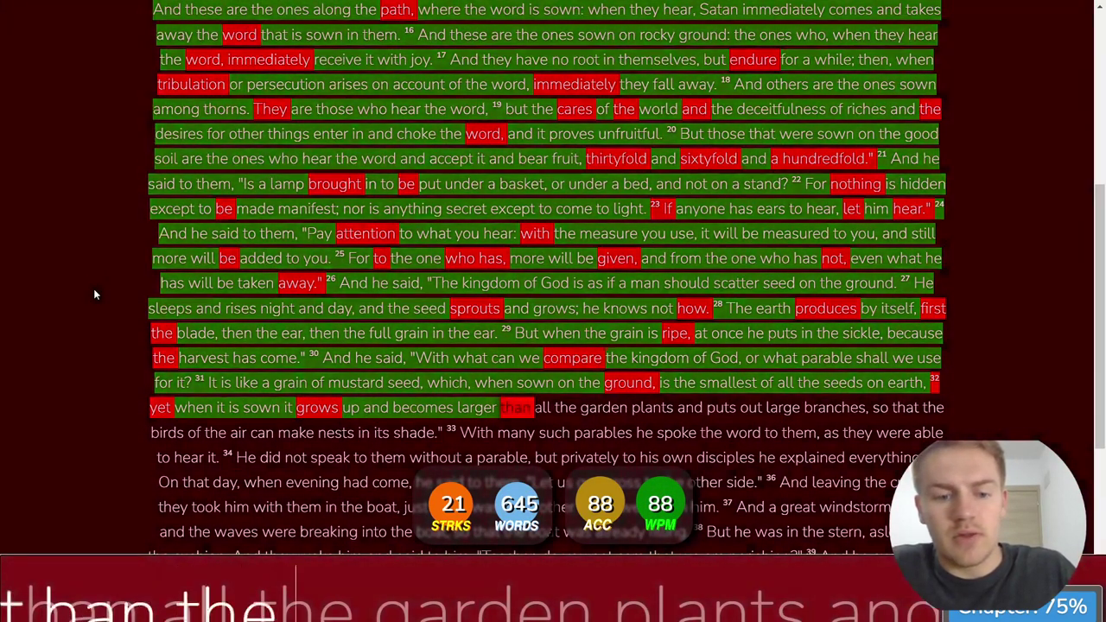
{"action": "type", "text": "th"}
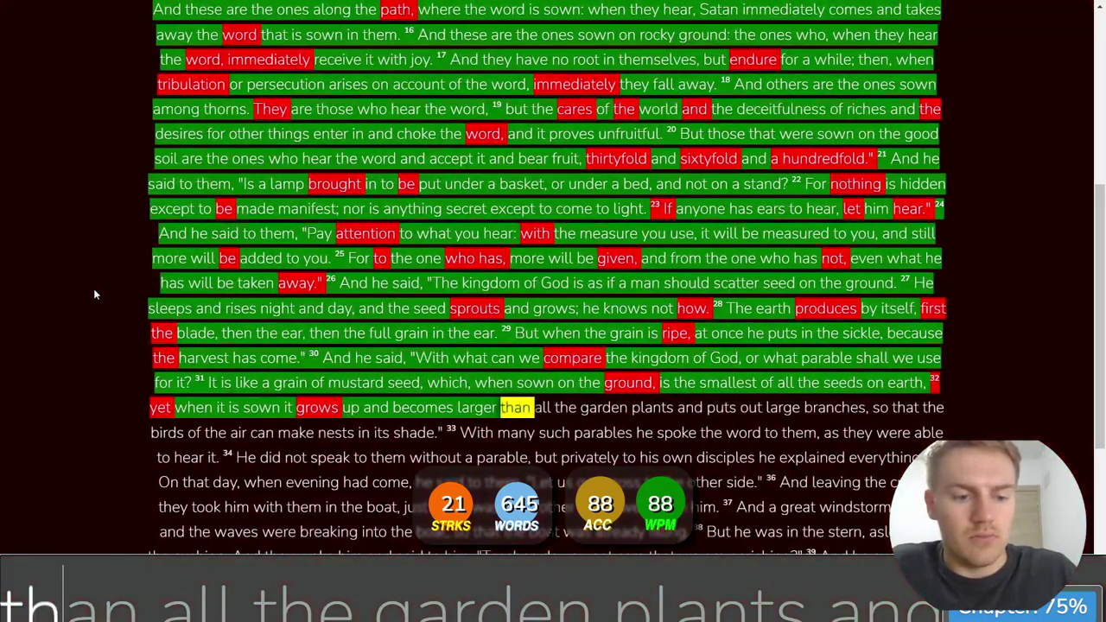
{"action": "type", "text": "an all"}
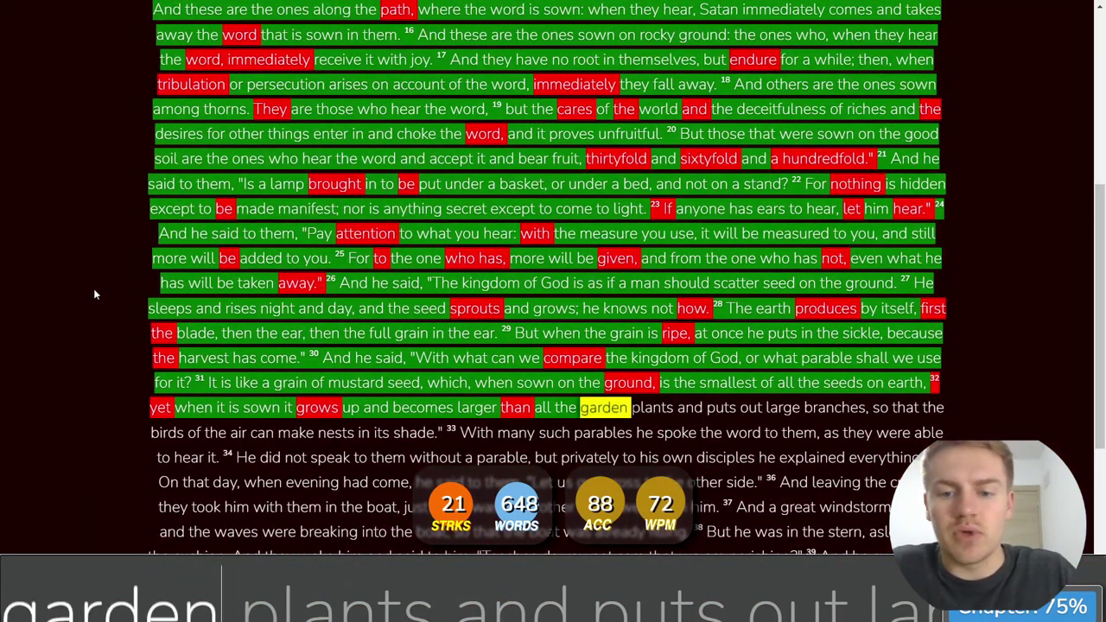
{"action": "key", "text": "BackSpace"}
{"action": "type", "text": "nd puts out la"}
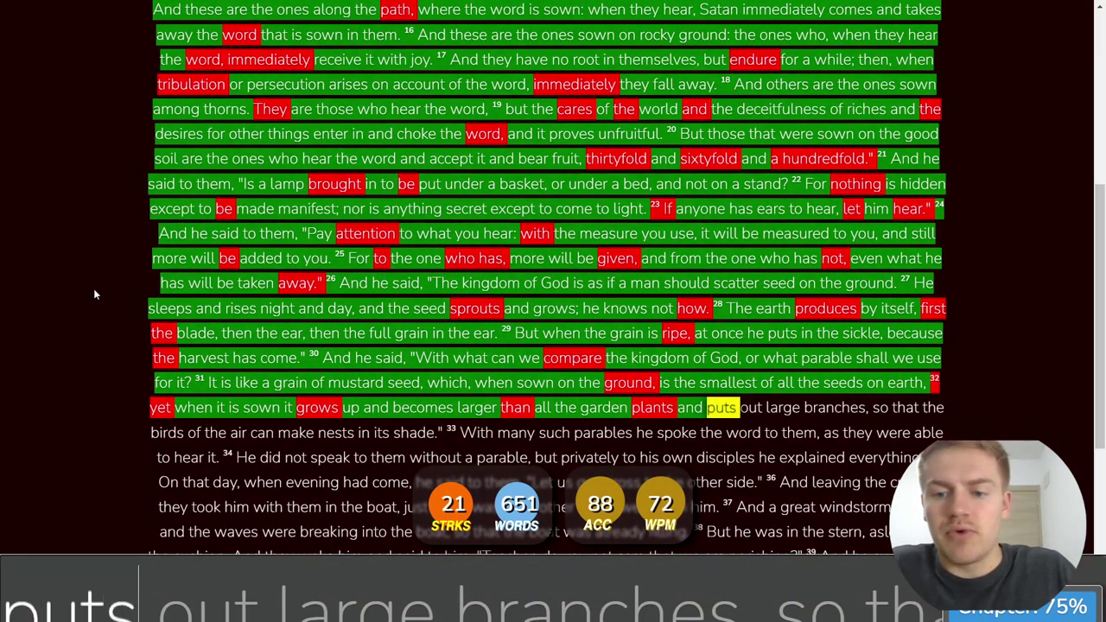
{"action": "type", "text": "rge branches, so that "}
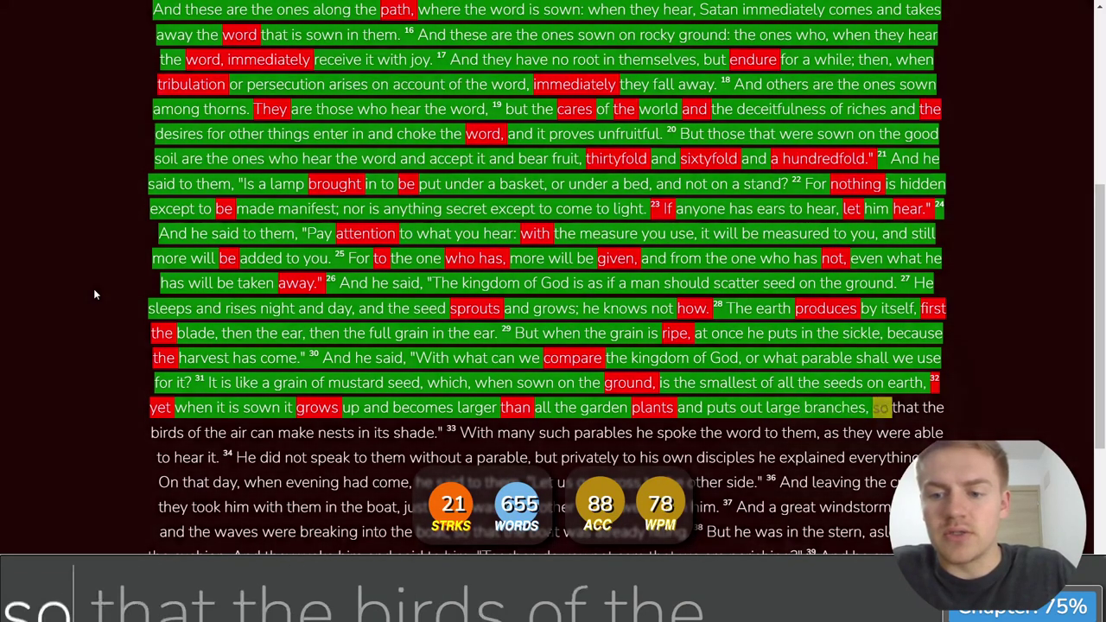
{"action": "type", "text": "the birds of the air can make nests "}
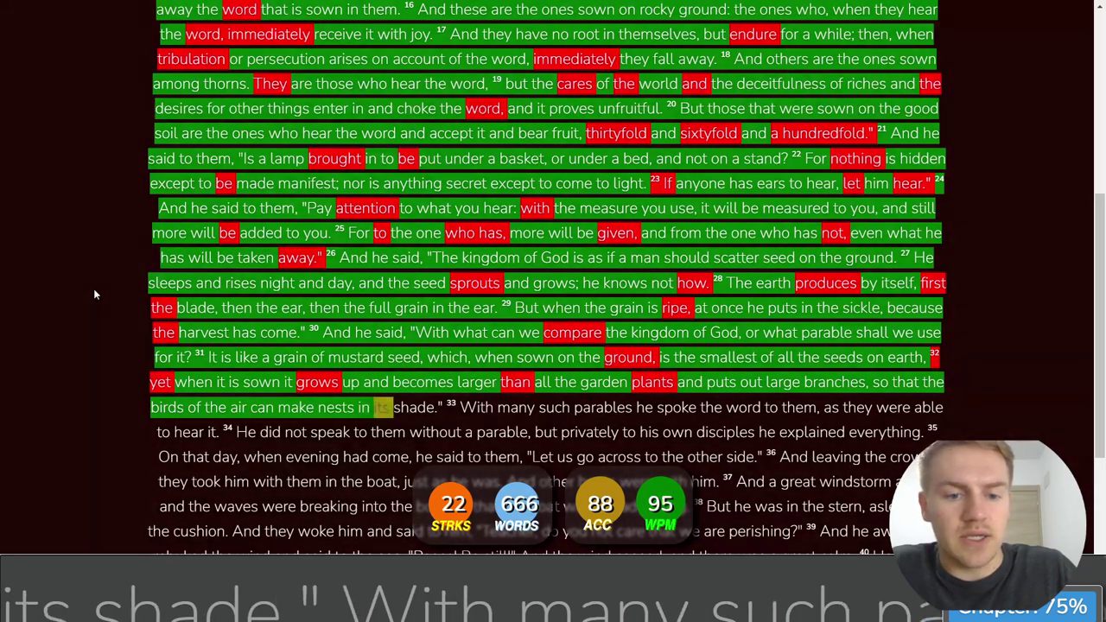
{"action": "type", "text": "in its shade.\" 33 With many such pa"}
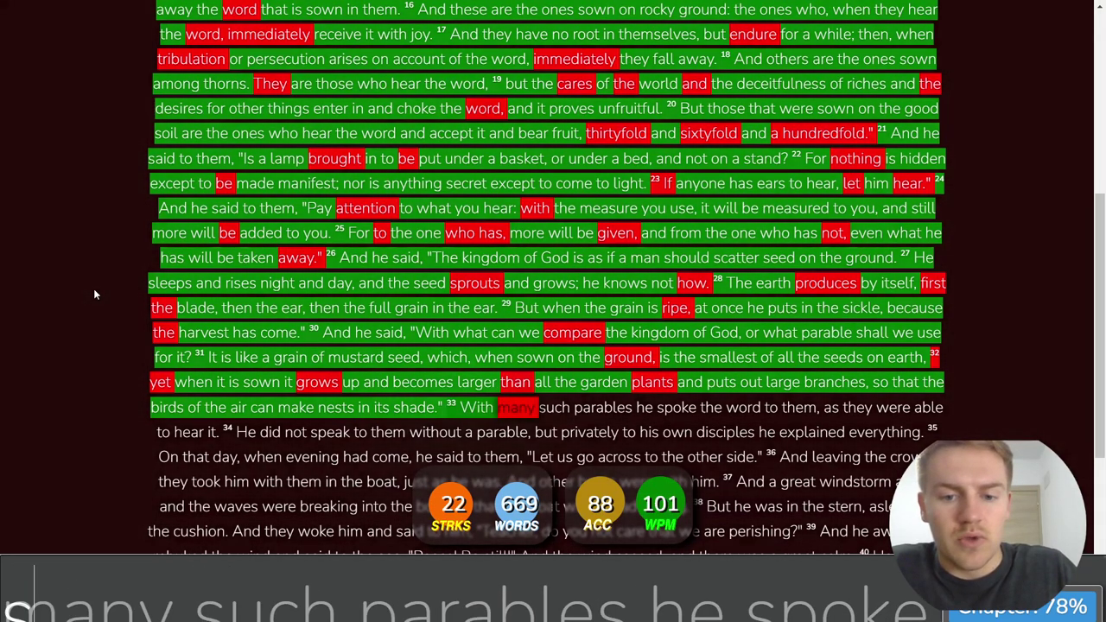
{"action": "type", "text": "rables he spoke "}
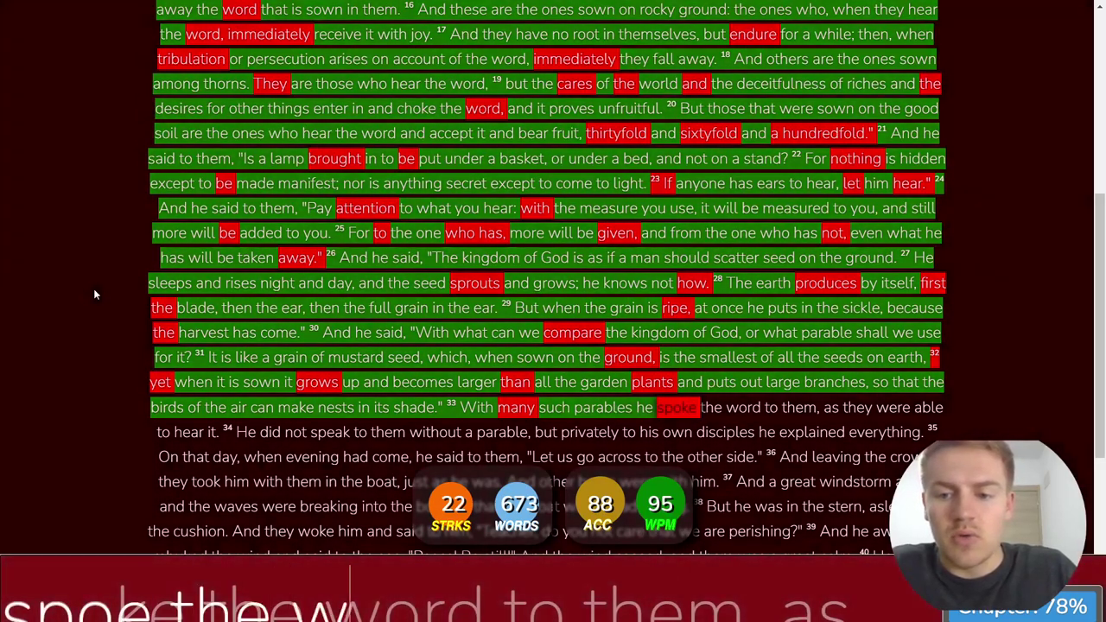
{"action": "type", "text": "t"}
{"action": "key", "text": "BackSpace"}
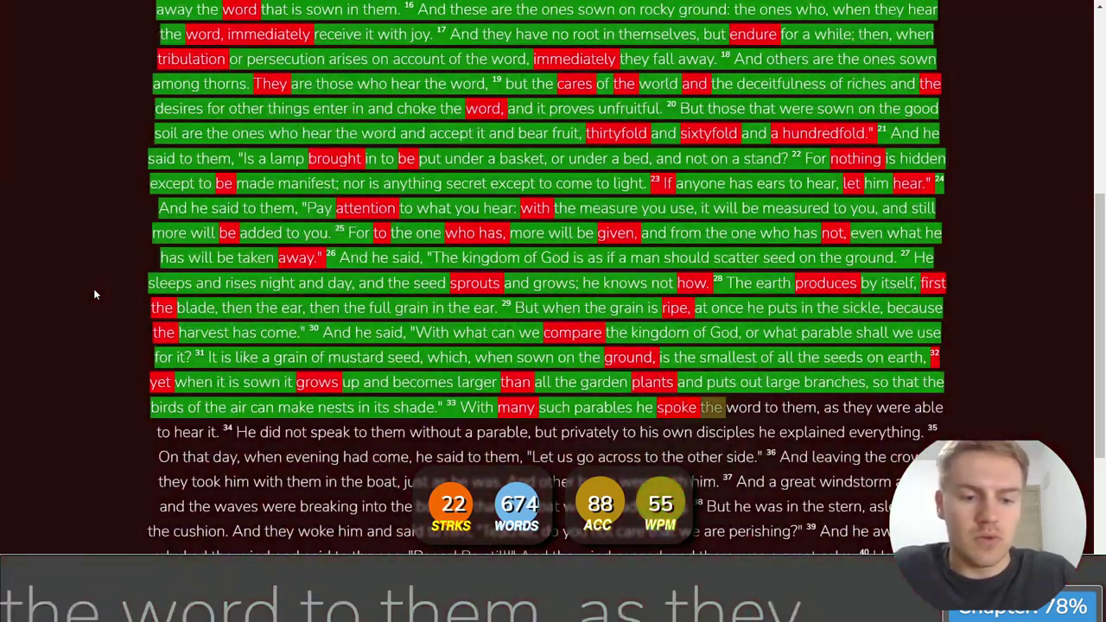
{"action": "type", "text": "t"}
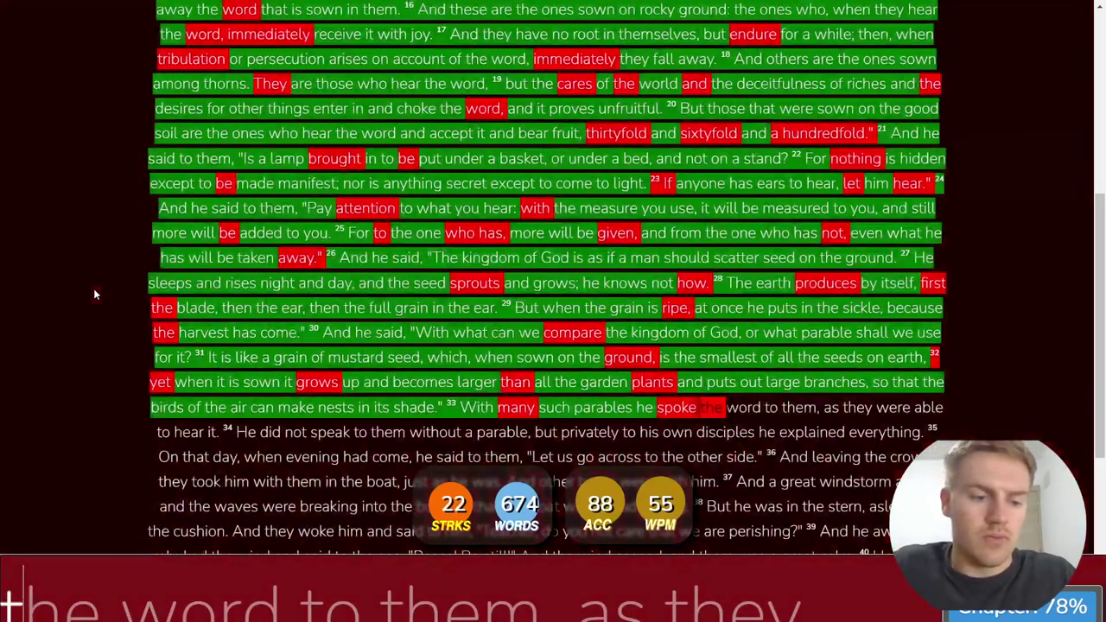
{"action": "type", "text": "he word "}
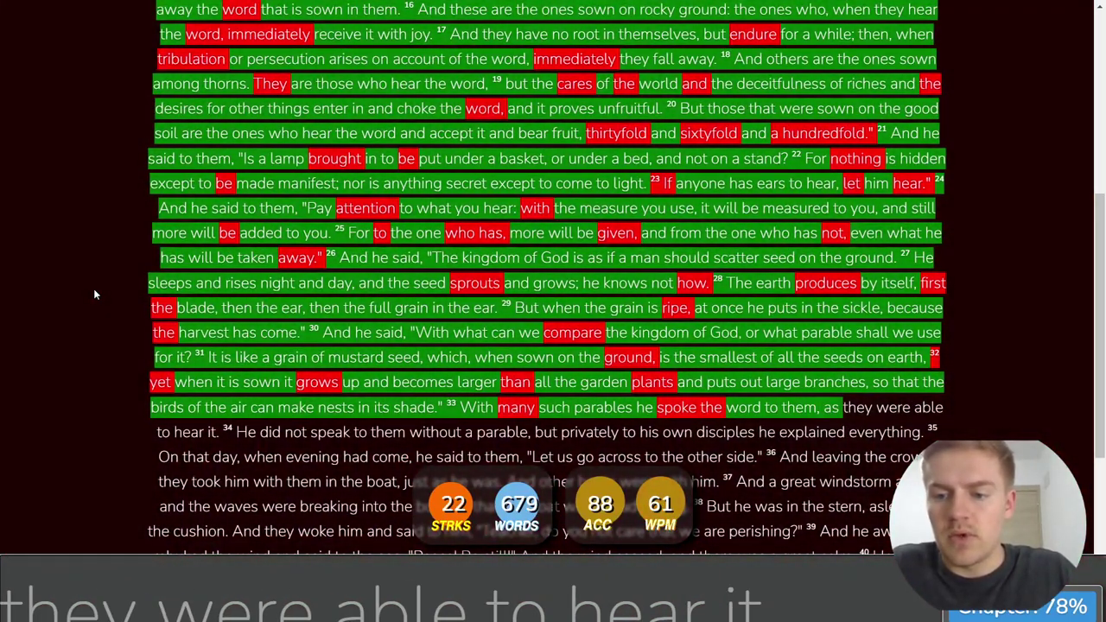
{"action": "type", "text": "were able to hear it. H"}
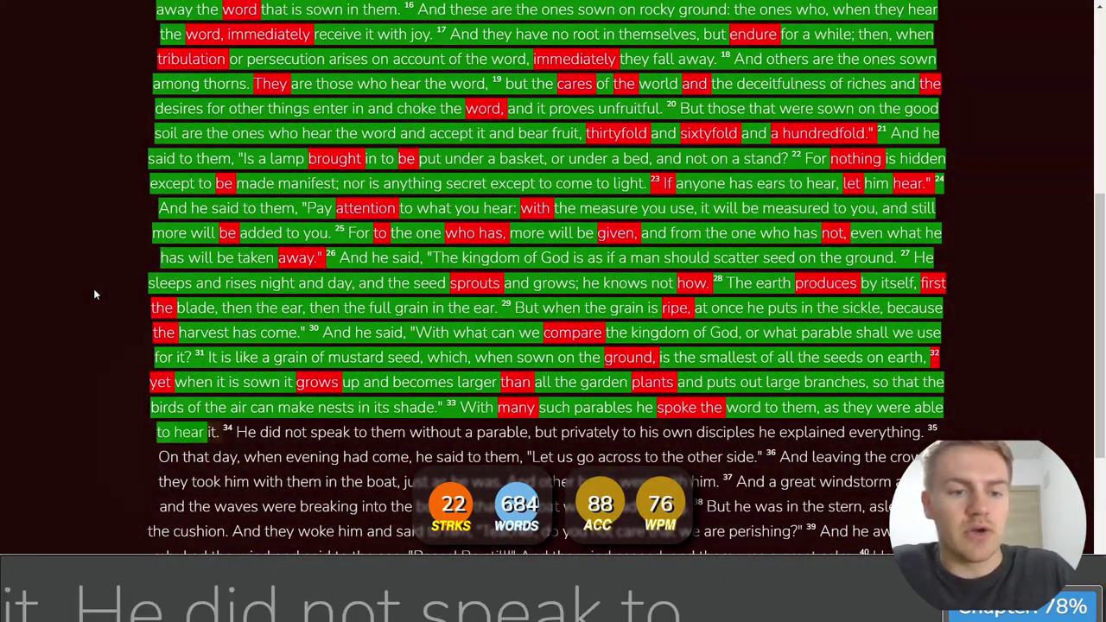
{"action": "type", "text": "e did not speak to them without "}
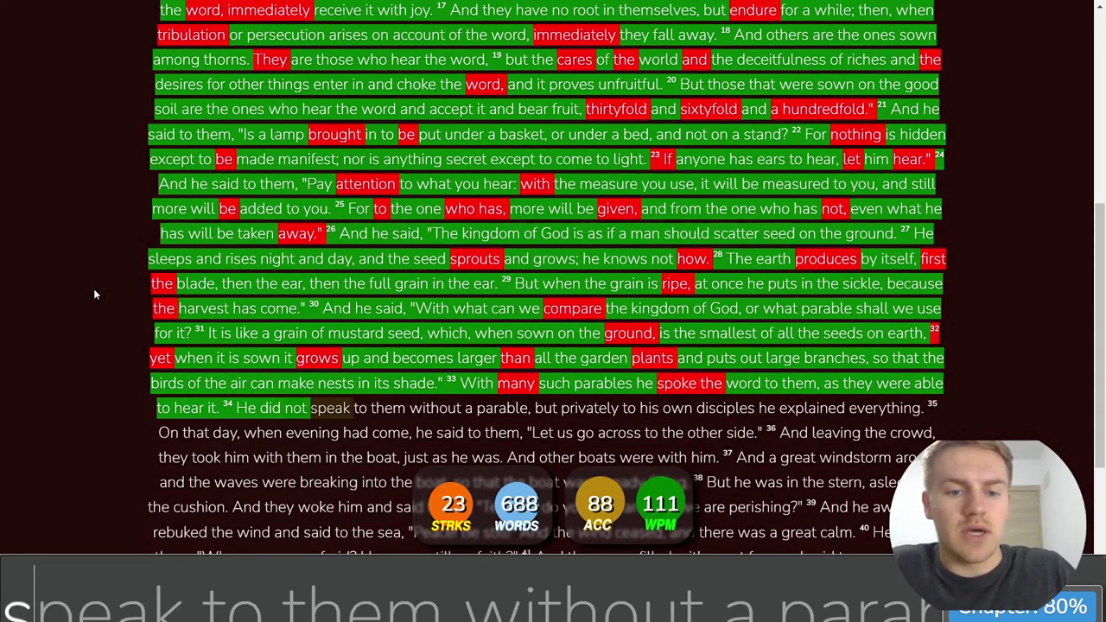
{"action": "type", "text": "a par"}
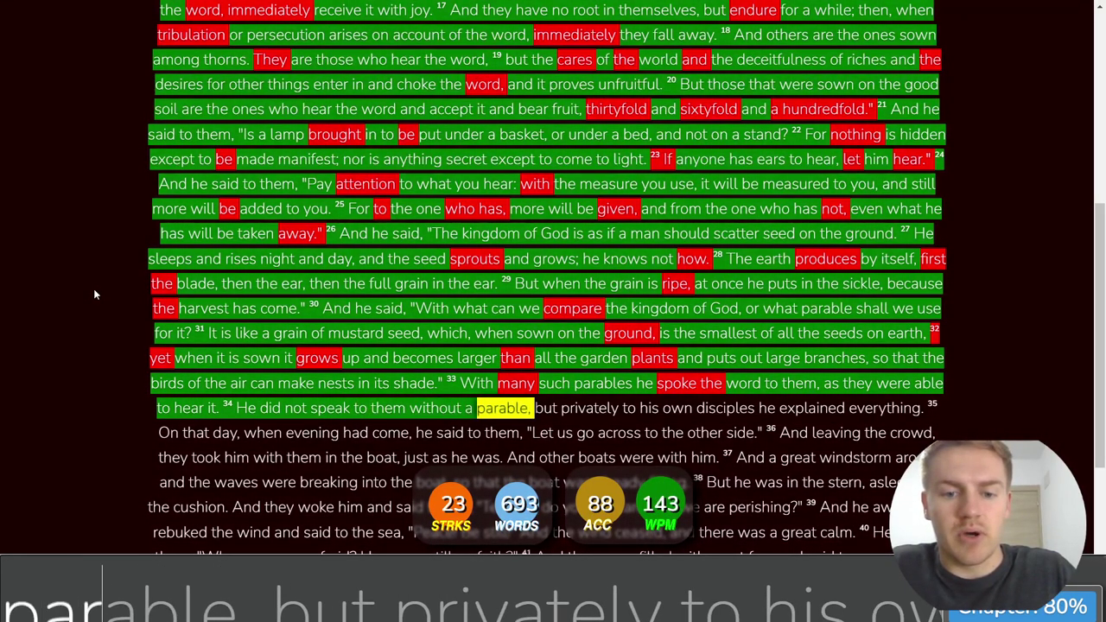
{"action": "type", "text": "able, but privateyly to his own "}
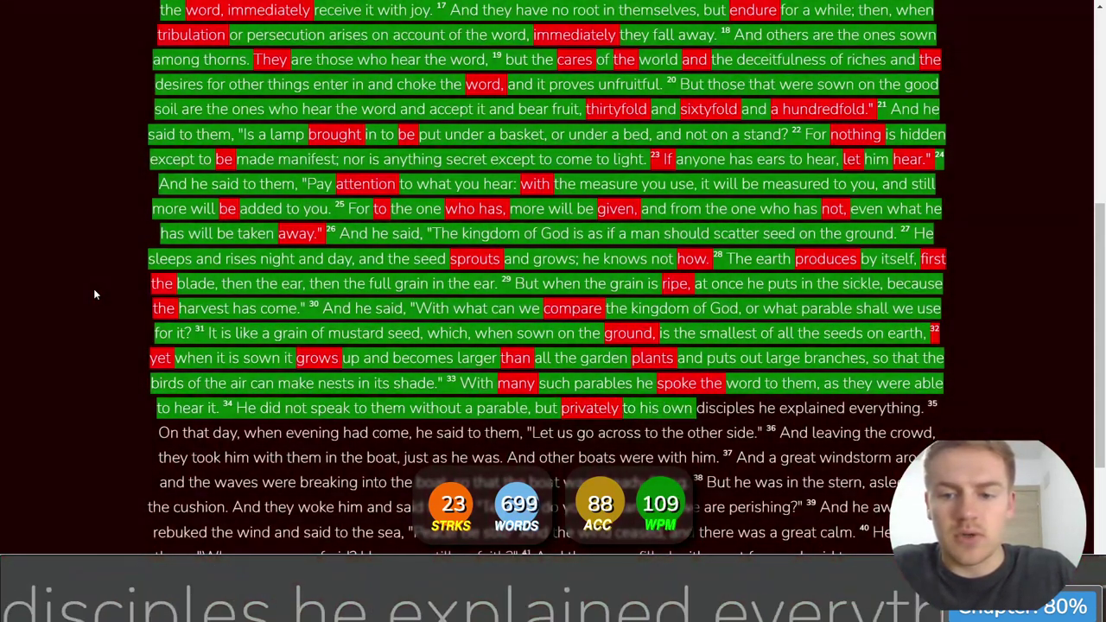
{"action": "type", "text": "disciples he explained "}
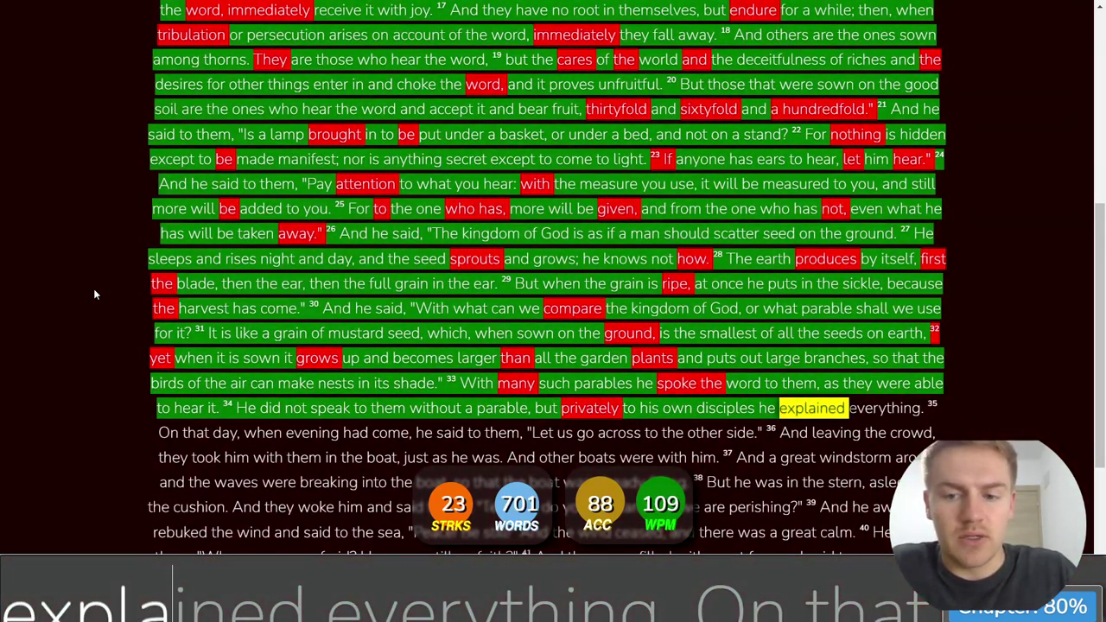
{"action": "type", "text": "everything. On that "}
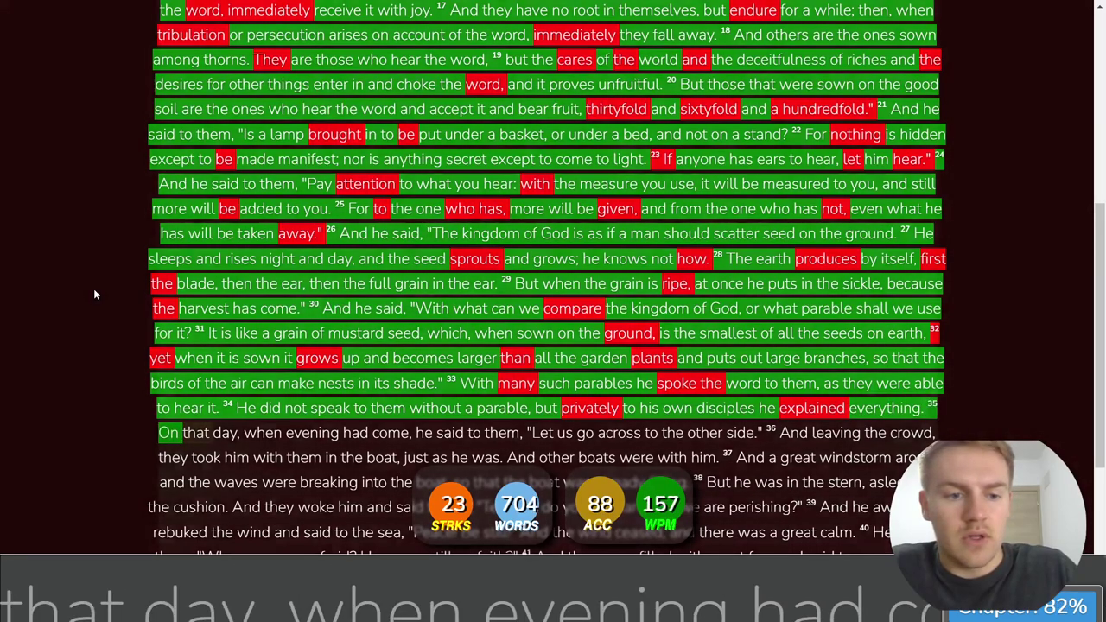
{"action": "type", "text": "day, when evening had come, he said to them, \"Let us go "}
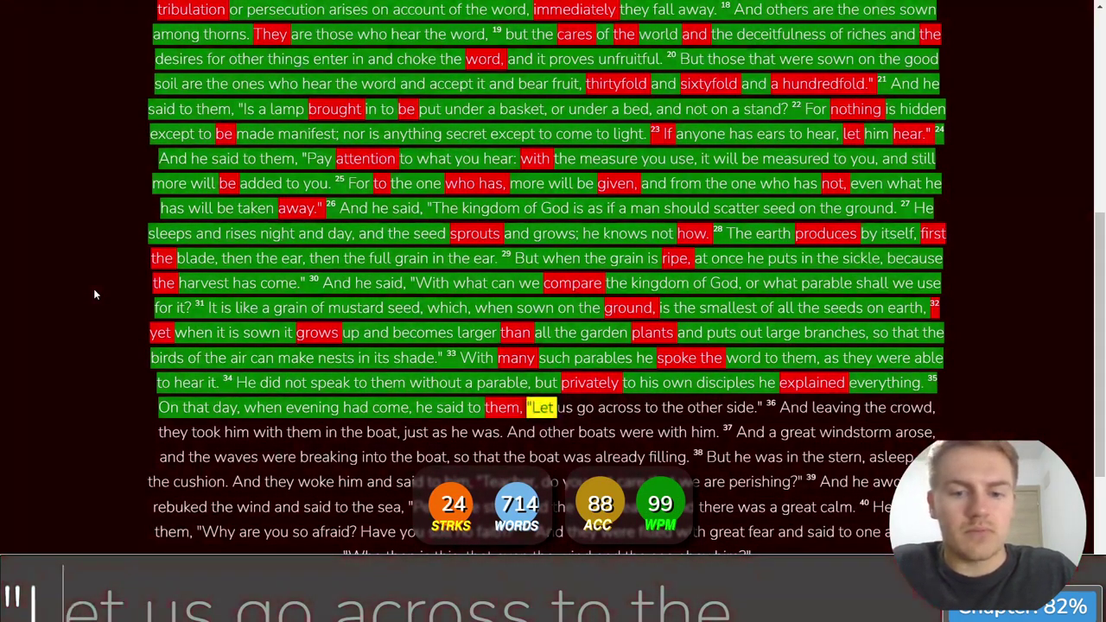
{"action": "type", "text": "across to the"}
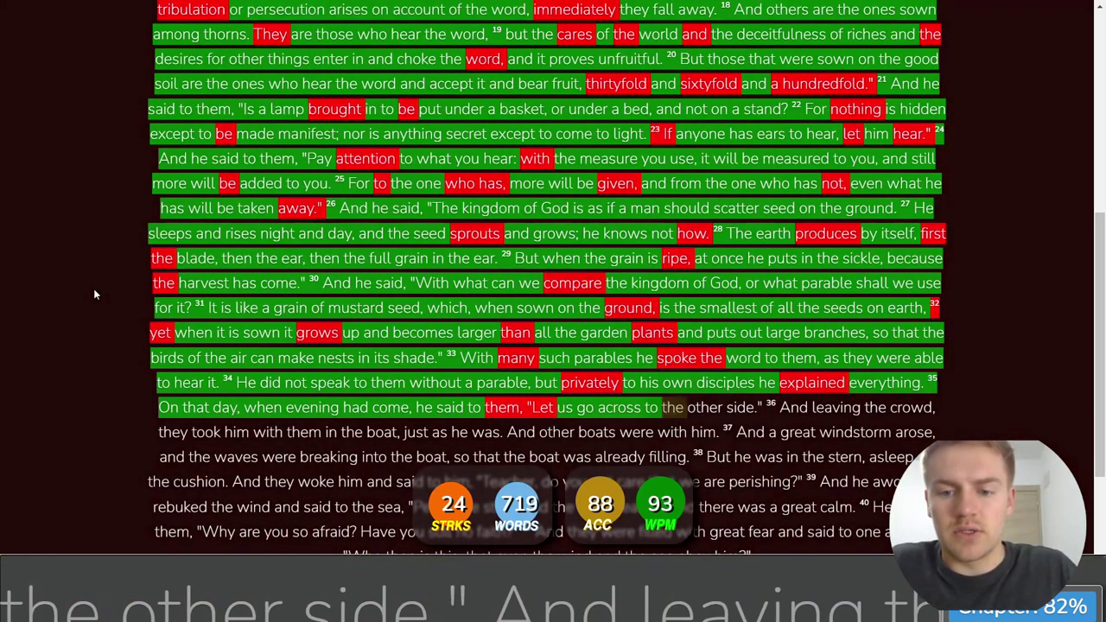
{"action": "type", "text": "b other sid"}
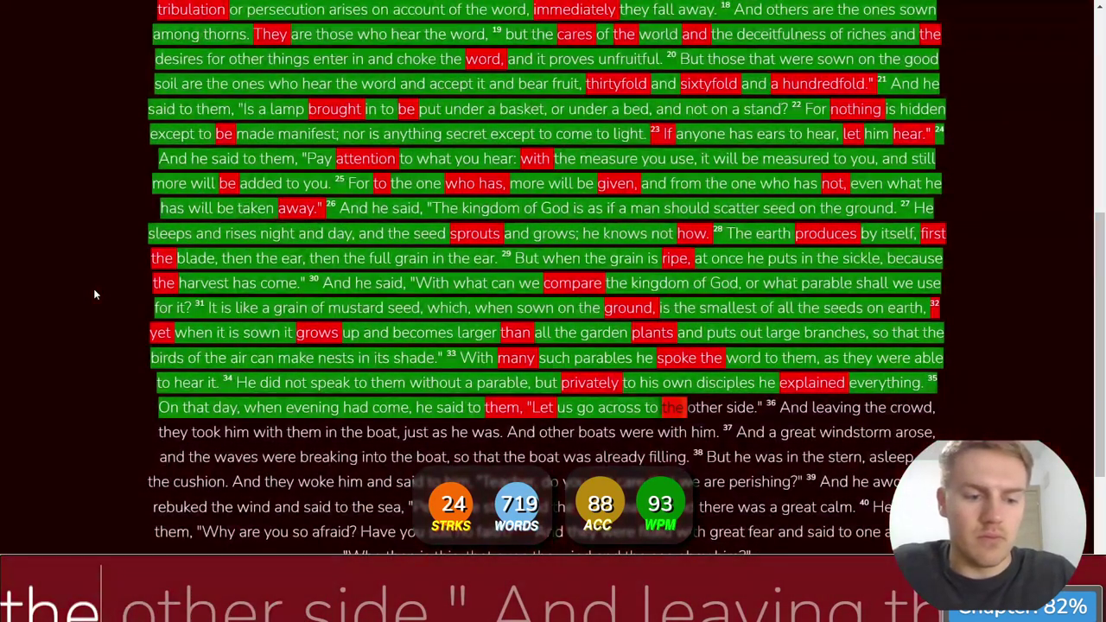
{"action": "type", "text": "e.\" "}
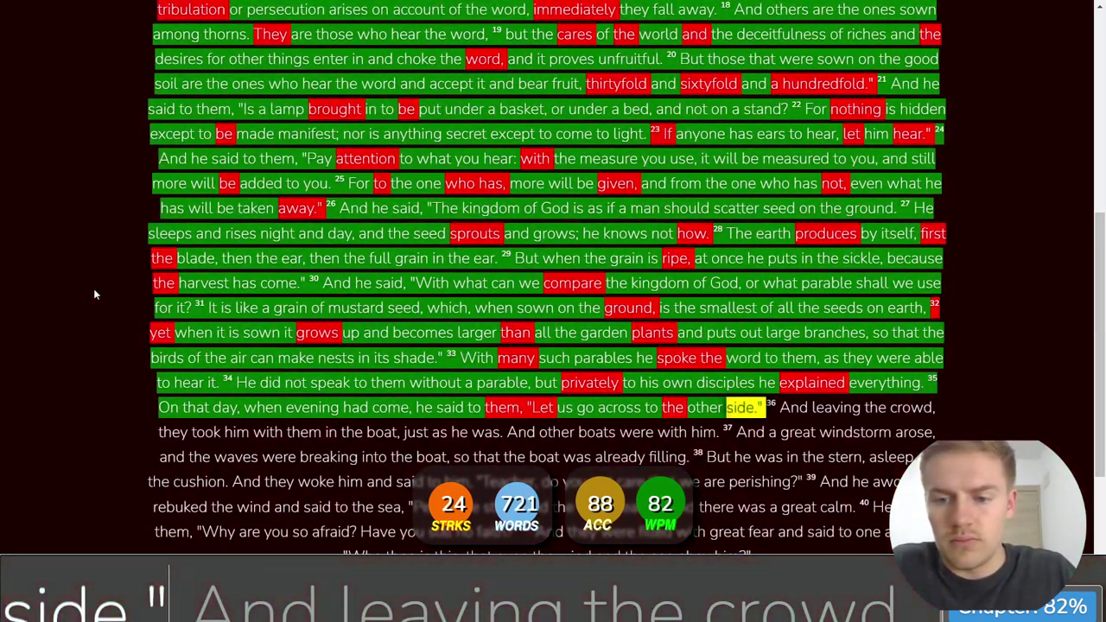
{"action": "type", "text": "And leaving the crowd, they tookk him w"}
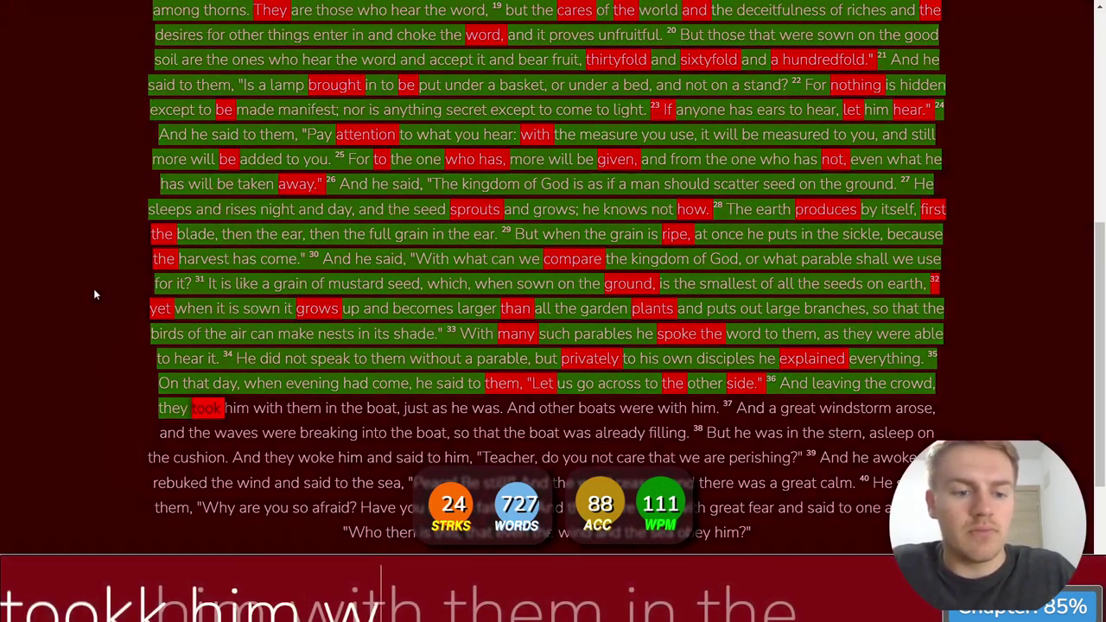
- Type verses 36–39 on the storm and Jesus asleep on the cushion through "And he awoke"
{"action": "key", "text": "BackSpace"}
{"action": "key", "text": "BackSpace"}
{"action": "key", "text": "BackSpace"}
{"action": "key", "text": "BackSpace"}
{"action": "key", "text": "BackSpace"}
{"action": "key", "text": "BackSpace"}
{"action": "key", "text": "BackSpace"}
{"action": "type", "text": "him wit"}
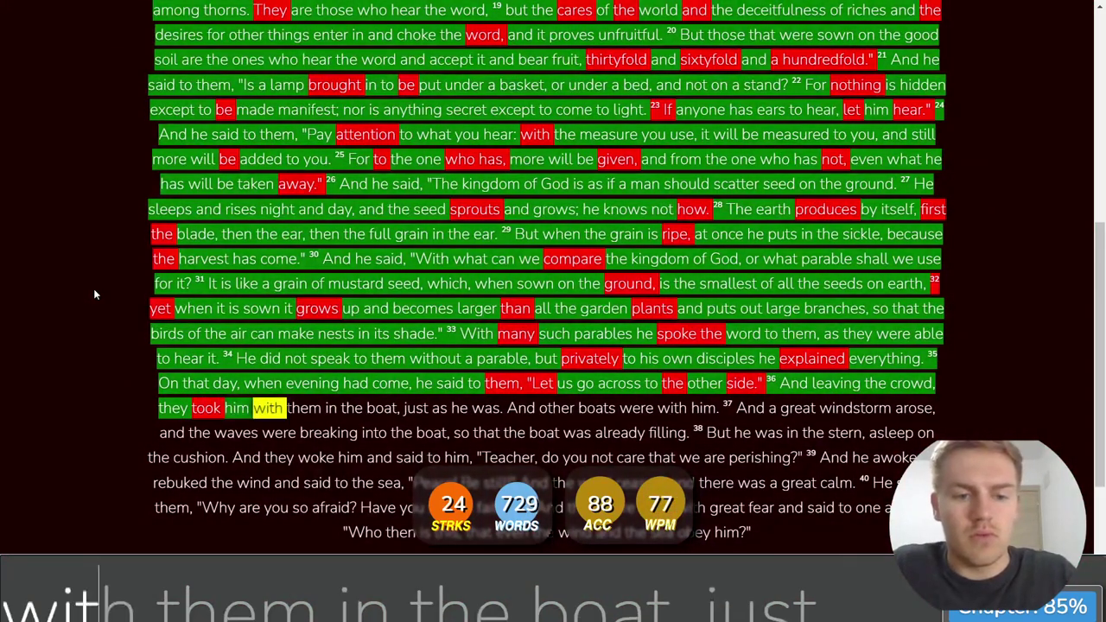
{"action": "type", "text": "h them in the boat, just "}
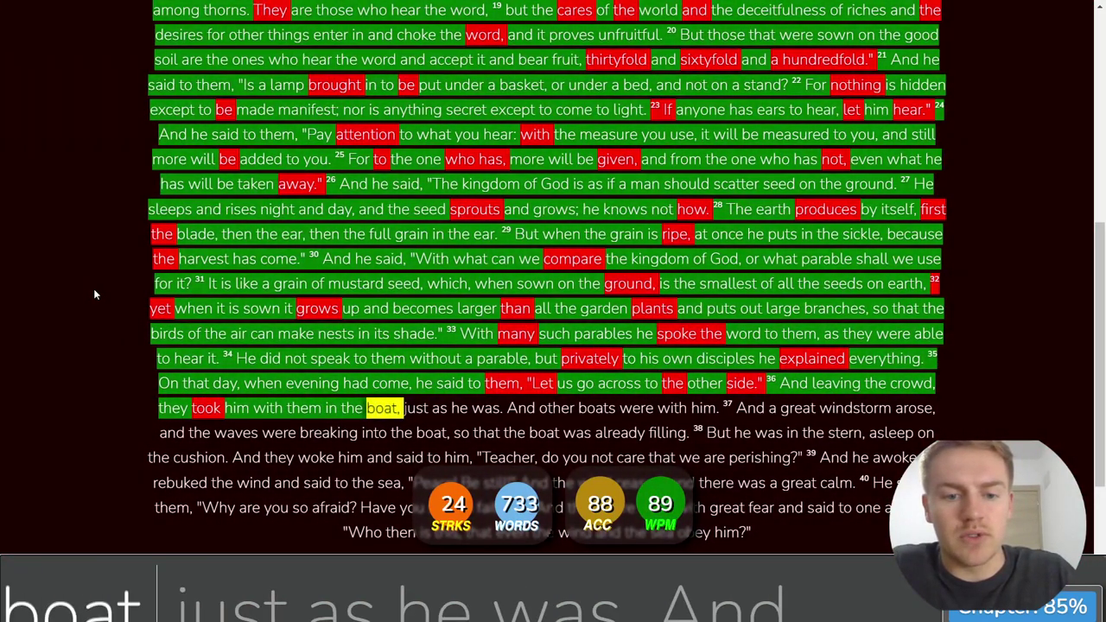
{"action": "type", "text": "as he was. And other "}
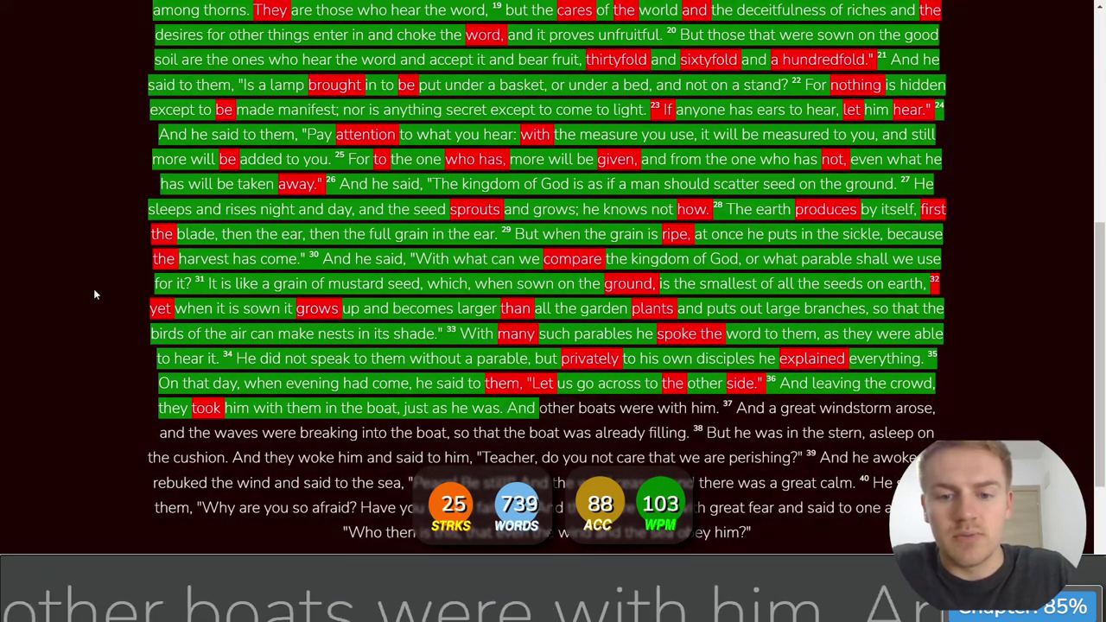
{"action": "type", "text": "boats were with him. "}
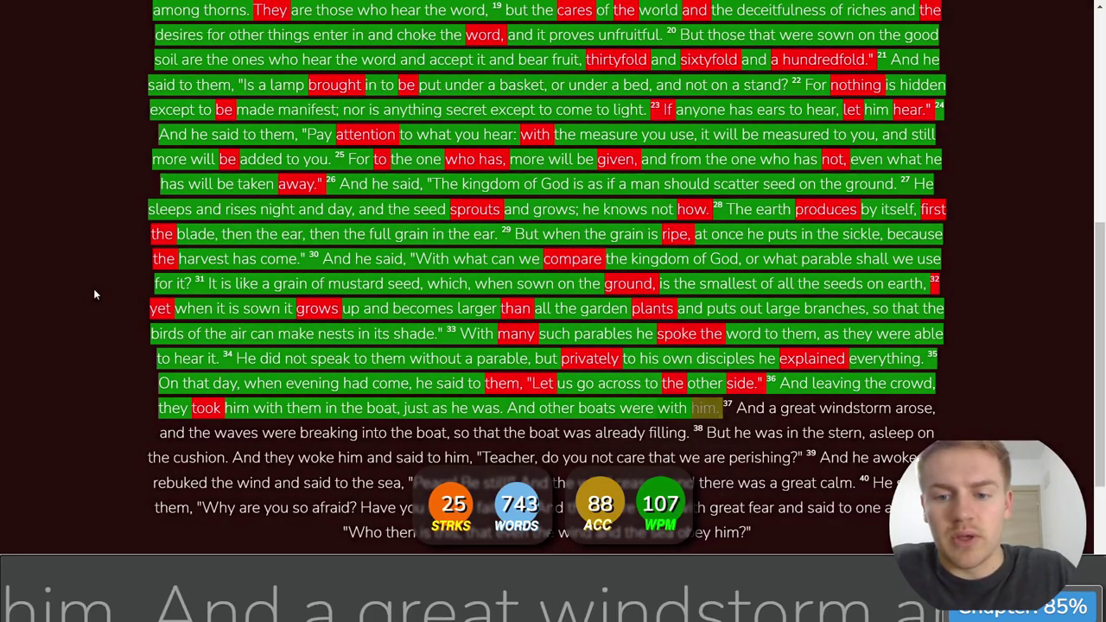
{"action": "type", "text": "And a great wind"}
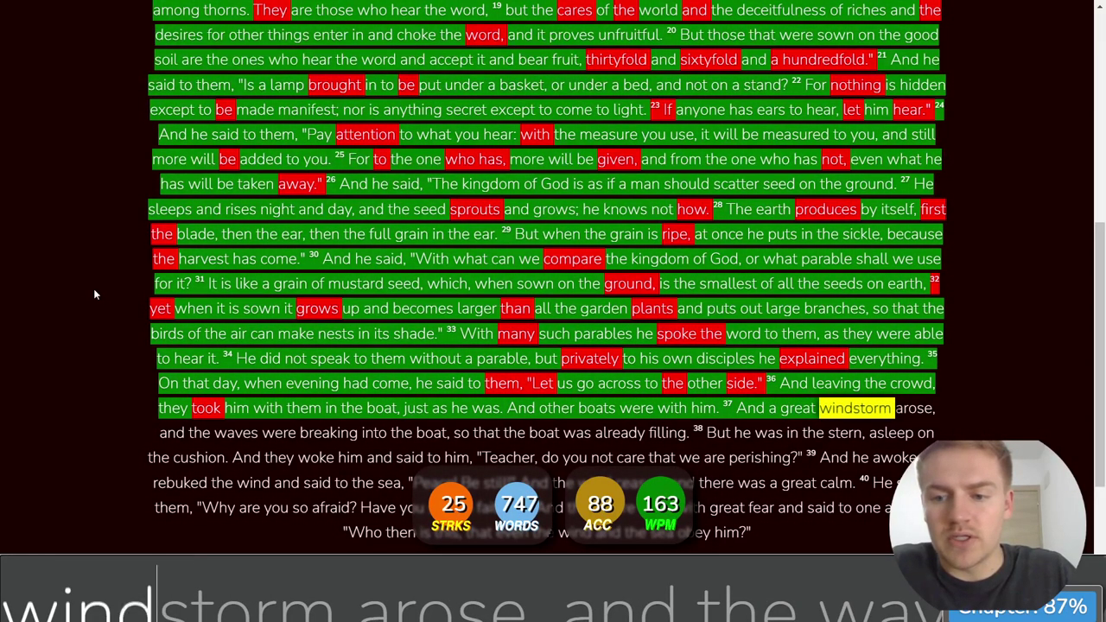
{"action": "type", "text": " t"}
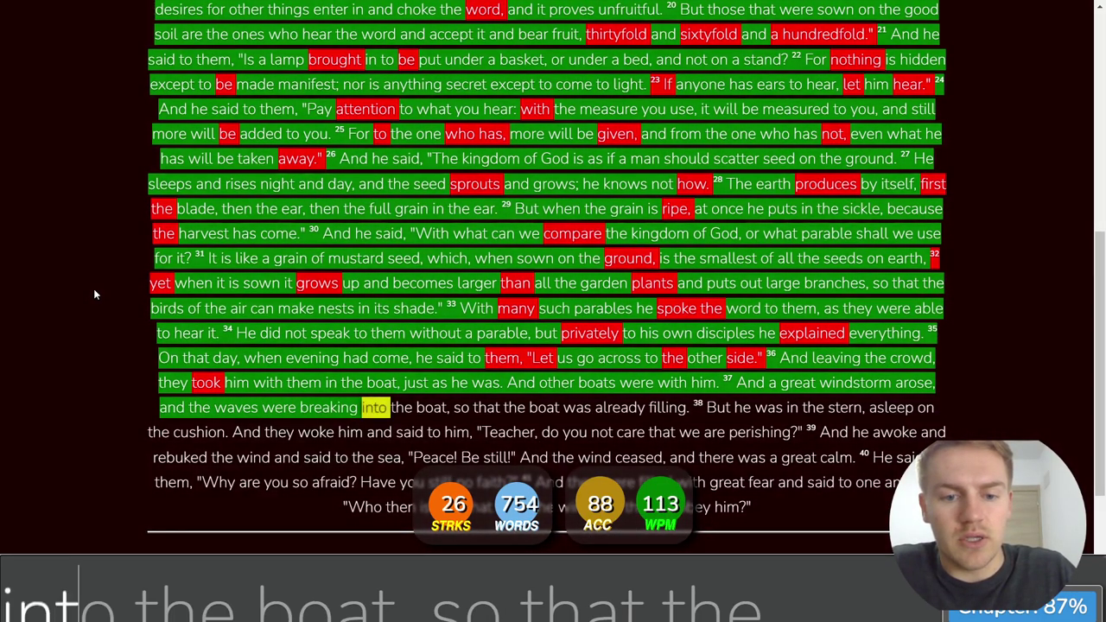
{"action": "type", "text": "he batd"}
{"action": "key", "text": "BackSpace"}
{"action": "key", "text": "BackSpace"}
{"action": "key", "text": "BackSpace"}
{"action": "type", "text": "oat, ts"}
{"action": "key", "text": "BackSpace"}
{"action": "key", "text": "BackSpace"}
{"action": "type", "text": "so that "}
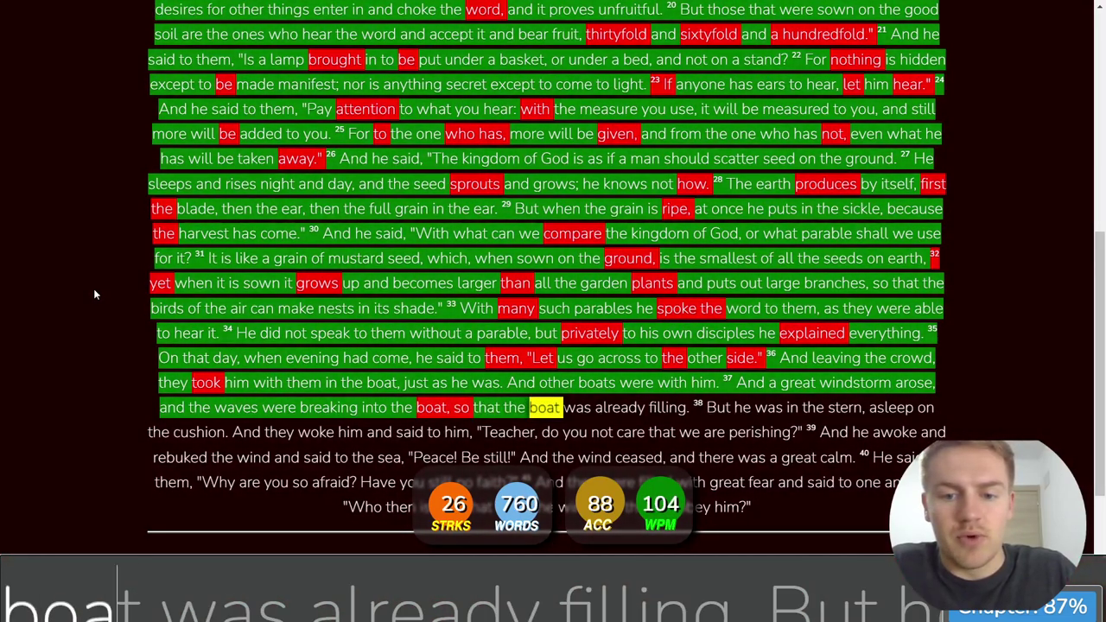
{"action": "type", "text": " fil"}
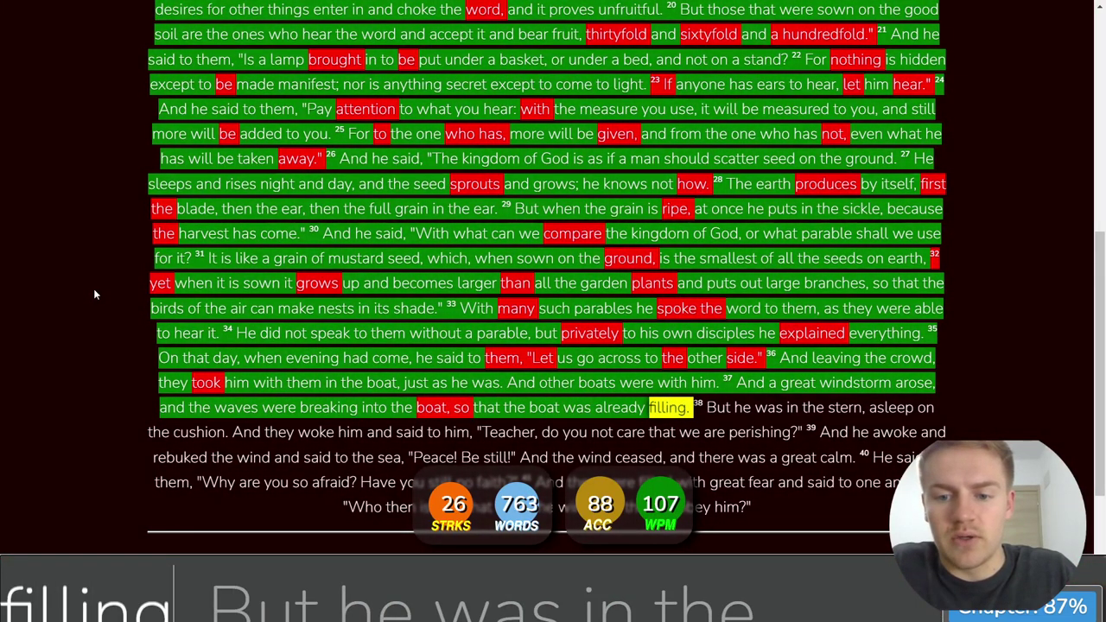
{"action": "type", "text": "ling. But "}
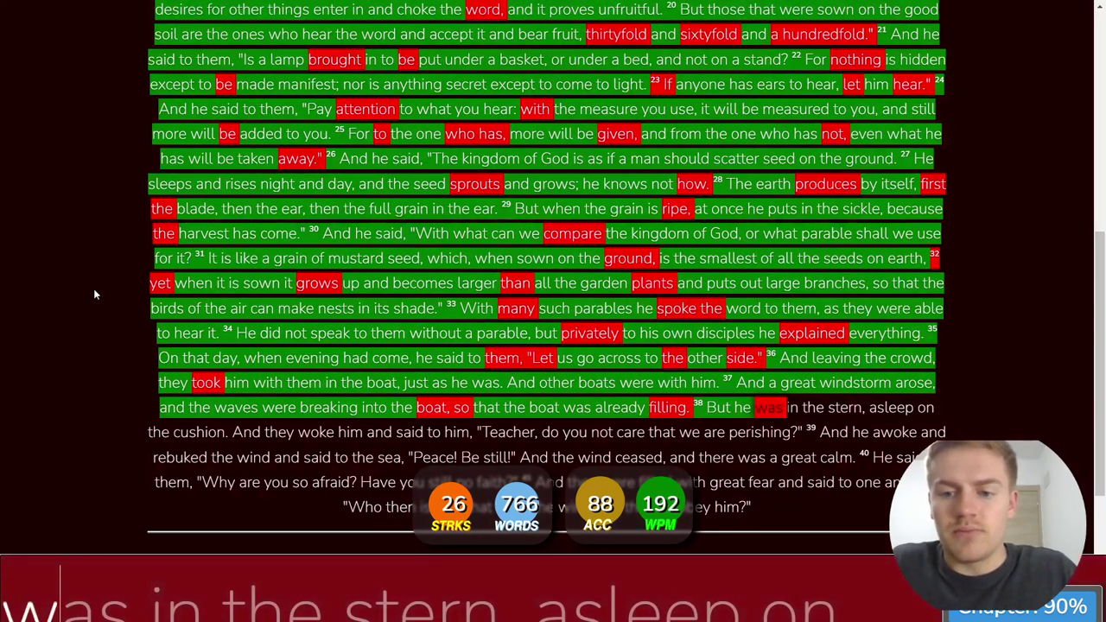
{"action": "type", "text": "was in "}
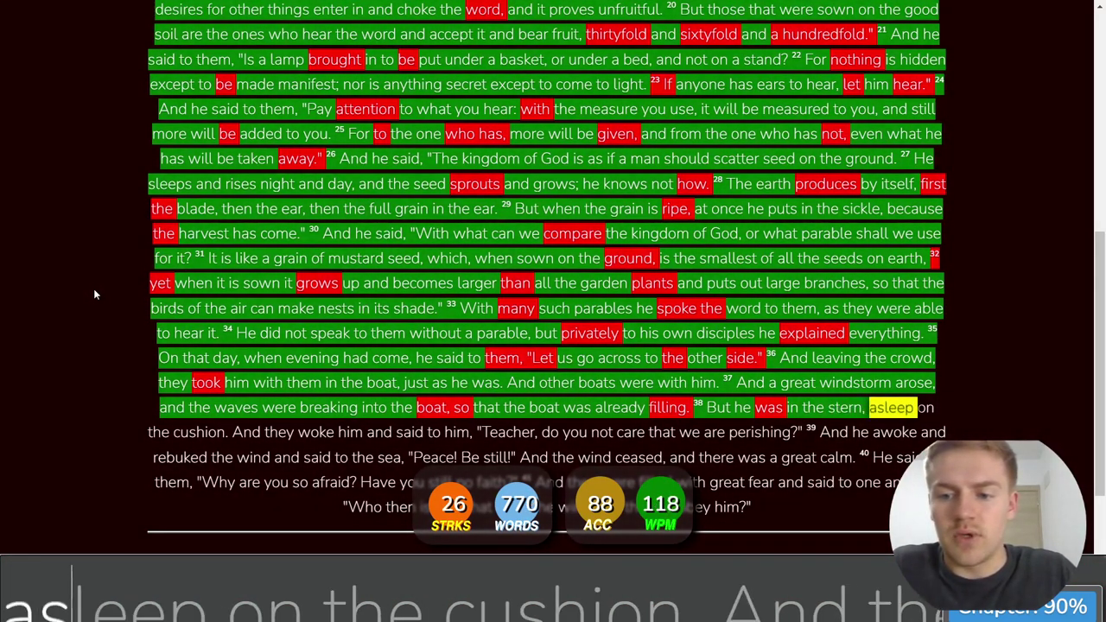
{"action": "type", "text": "on the cushion. And they woke h"}
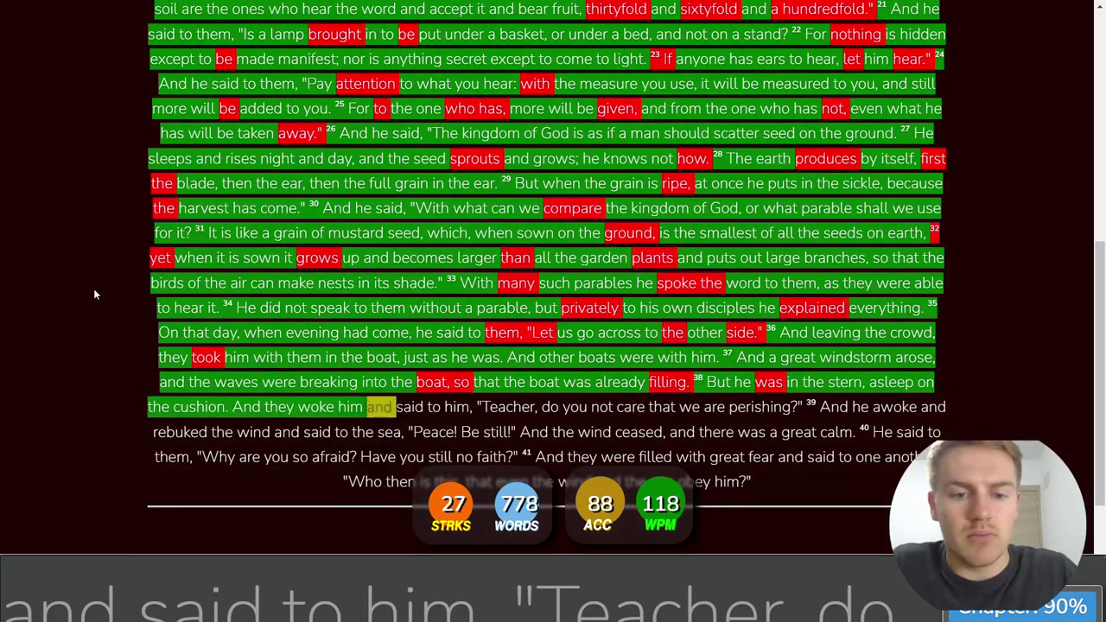
{"action": "type", "text": "said to him "}
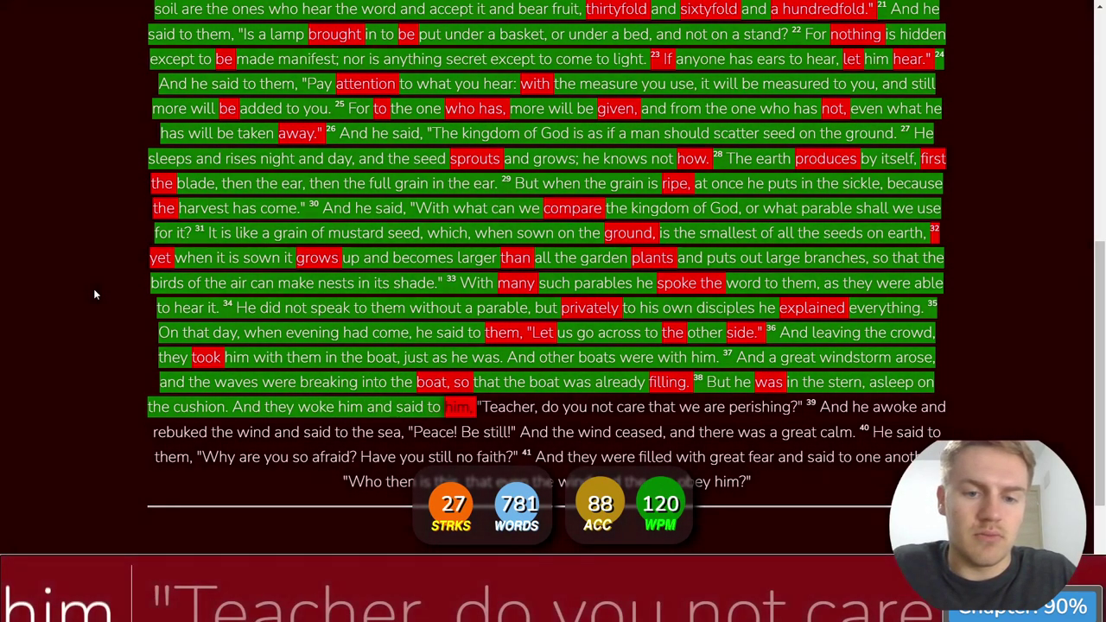
{"action": "type", "text": "\"Teacher, do you not care that we are pe"}
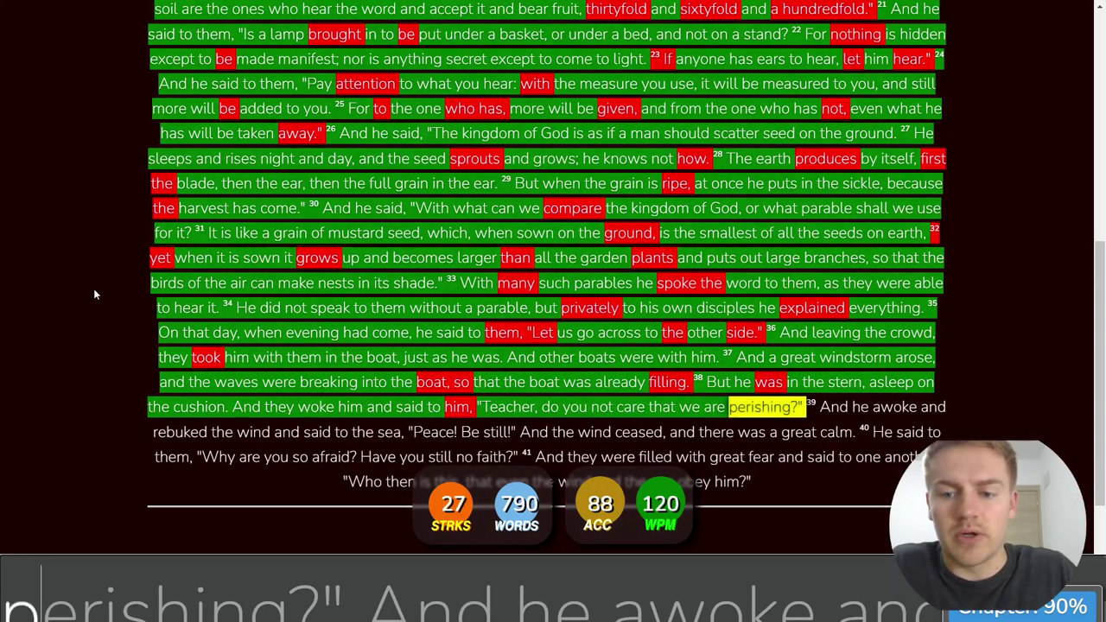
{"action": "type", "text": "rishing?\" "}
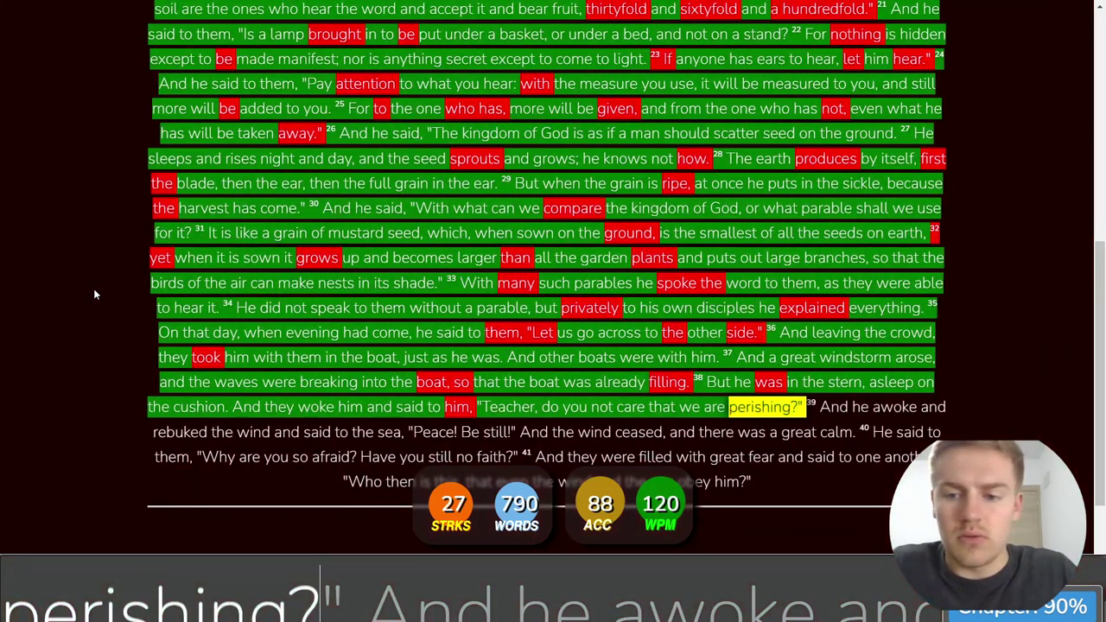
{"action": "type", "text": "And he "}
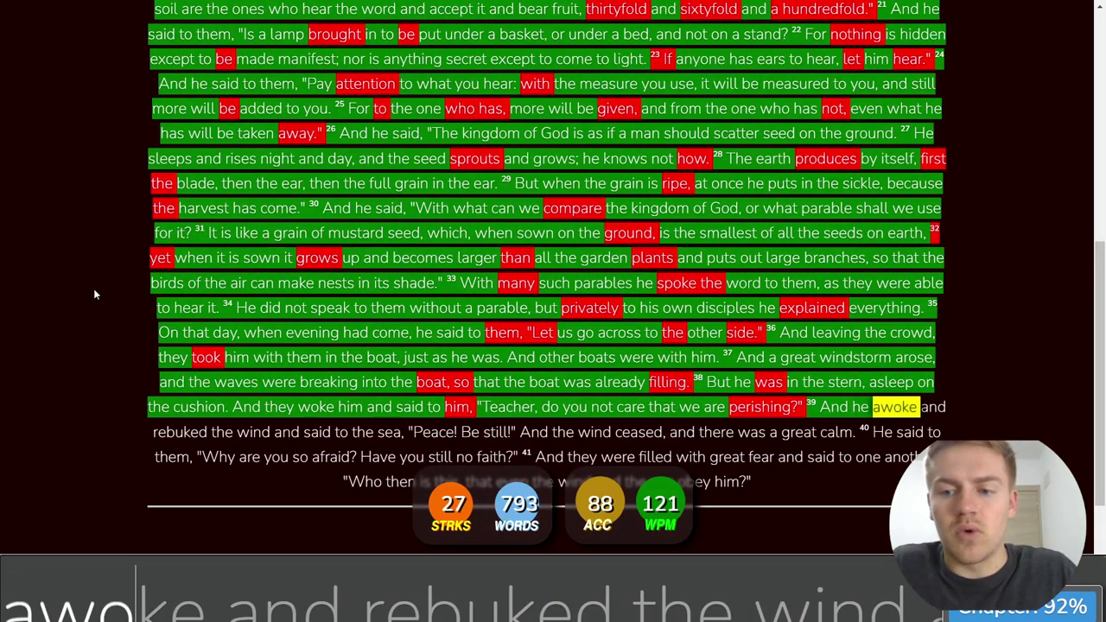
{"action": "type", "text": "ke an"}
{"action": "type", "text": " re"}
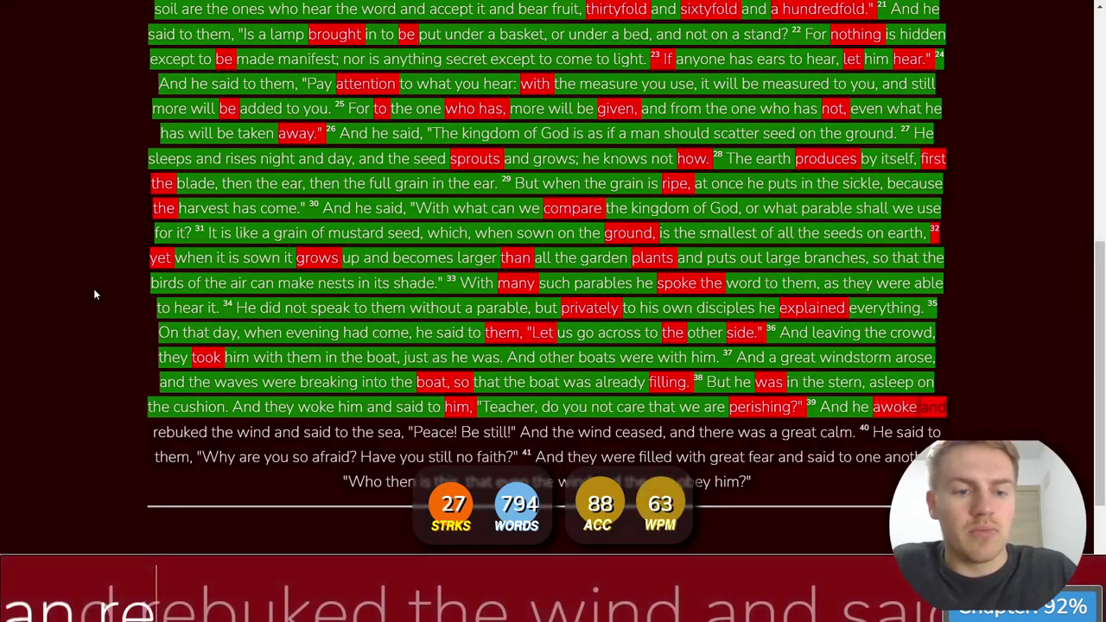
{"action": "type", "text": "buked"}
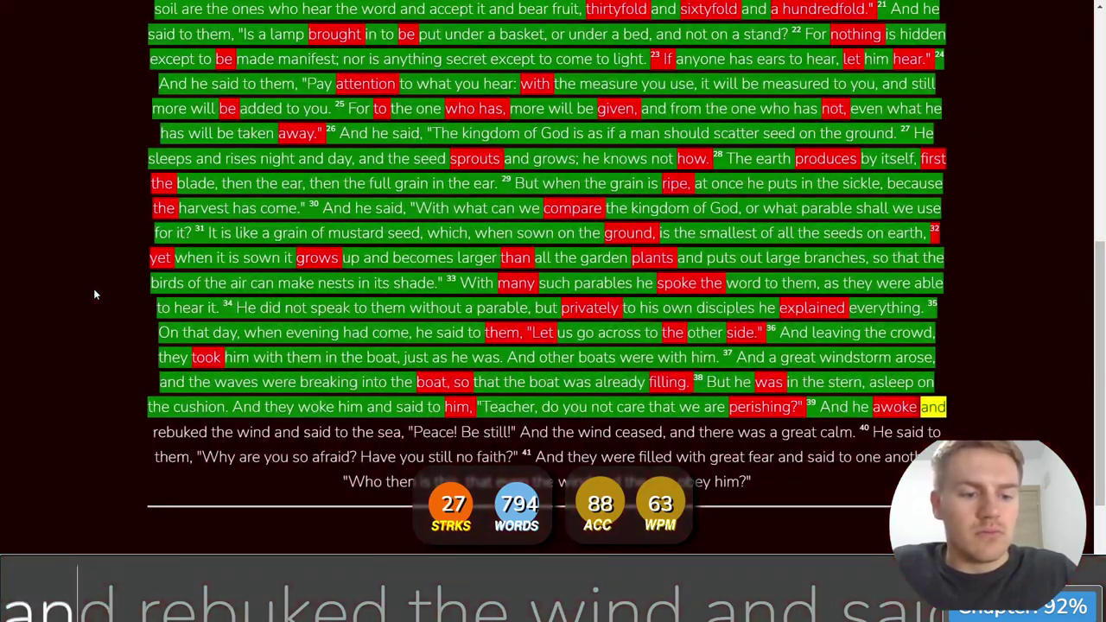
{"action": "type", "text": " rebuked the wind and said to the "}
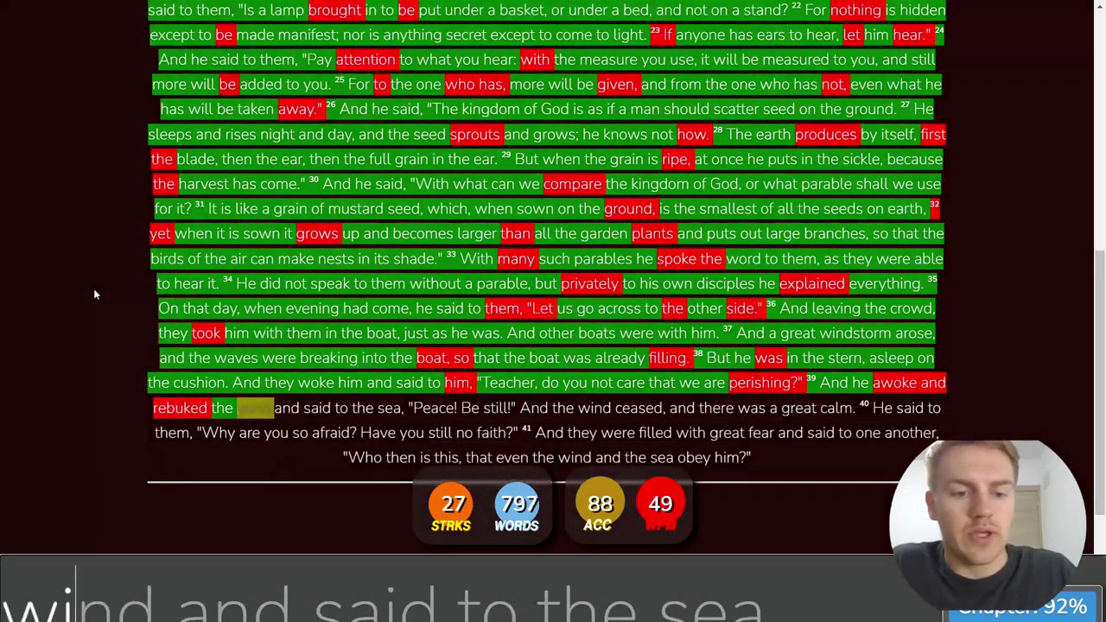
{"action": "type", "text": "sea, \"Peace! "}
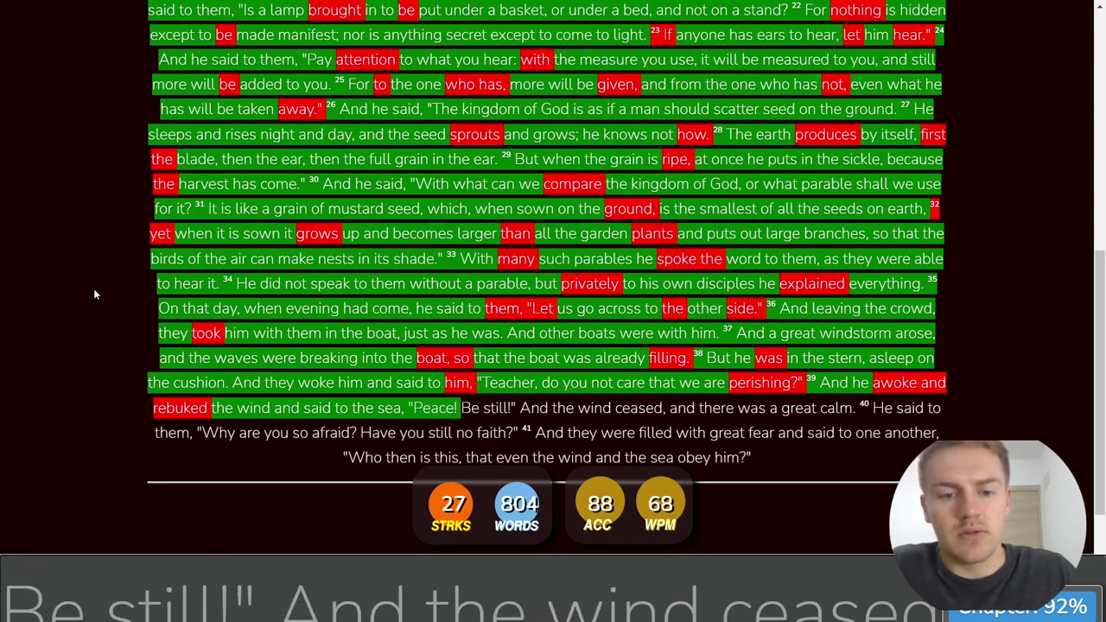
{"action": "type", "text": "Be still"}
{"action": "type", "text": "!\" And the wind "}
{"action": "type", "text": "ceased"}
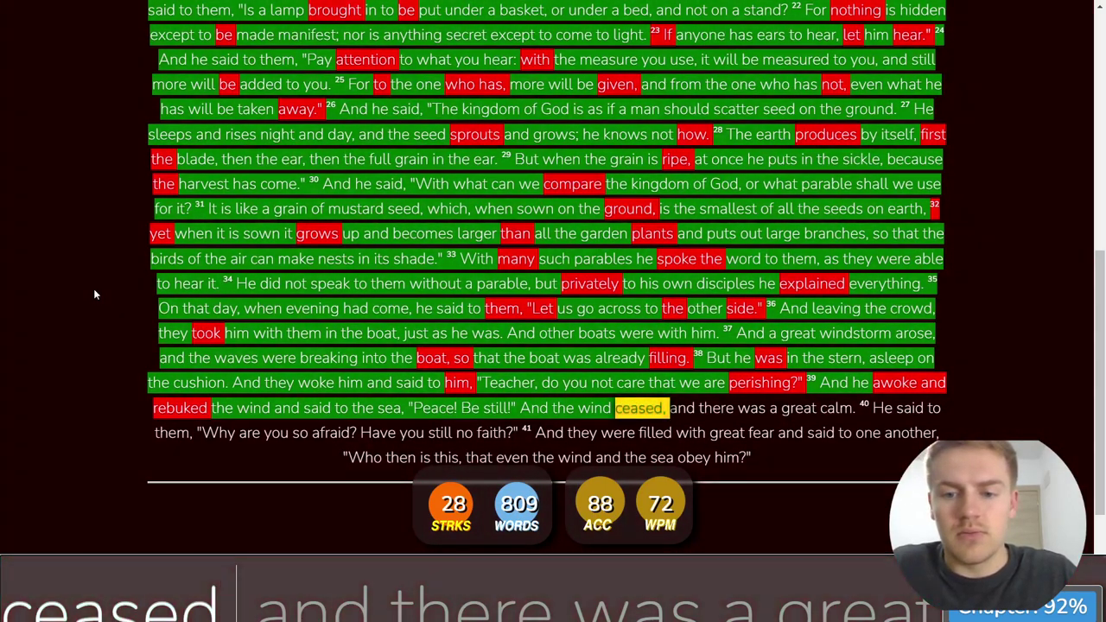
{"action": "type", "text": ", and there was a great cal"}
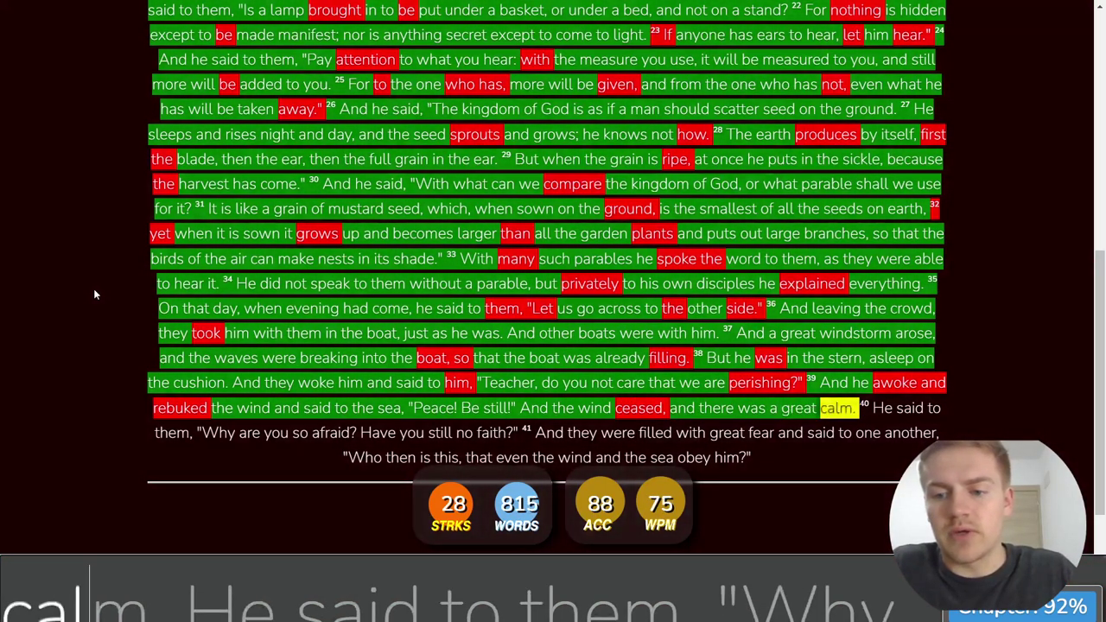
{"action": "type", "text": "m"}
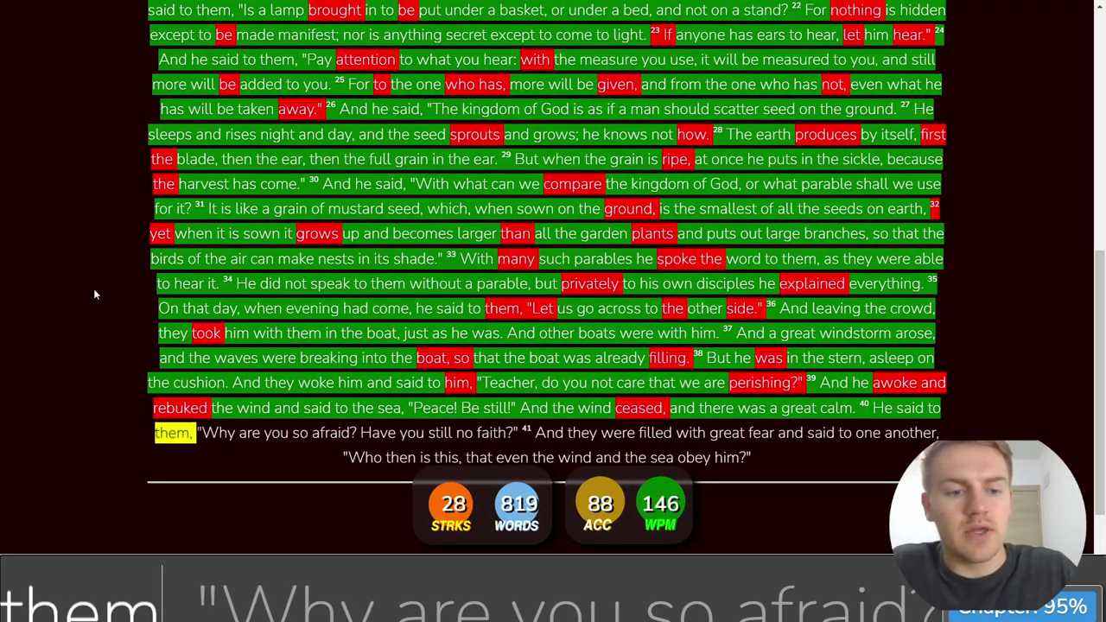
{"action": "type", "text": ". He said to them, \"Why are you so afraid? "}
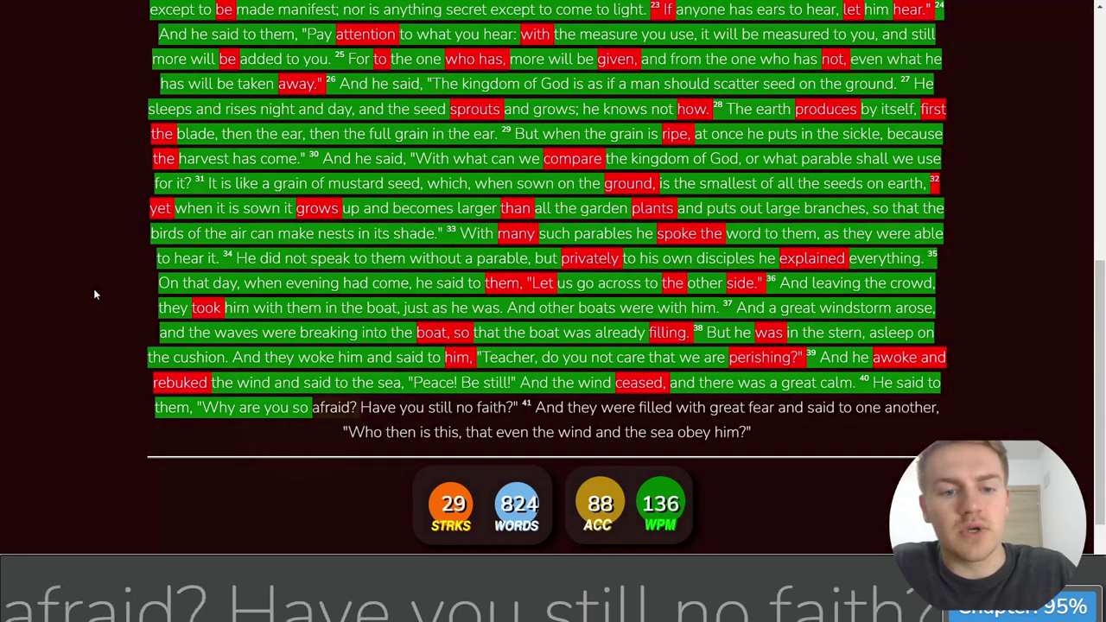
{"action": "type", "text": "Have you still no faith?"}
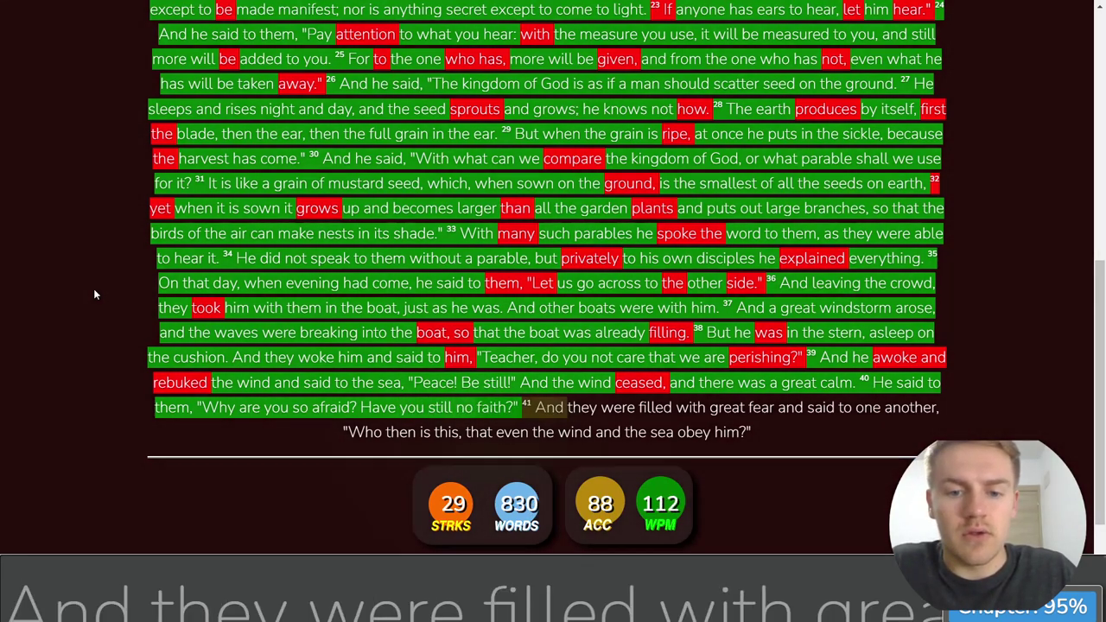
- Type verse 41 through "And they were filled with great fear and said to one another, 'Who then is this, that"
{"action": "type", "text": "And they were filled "}
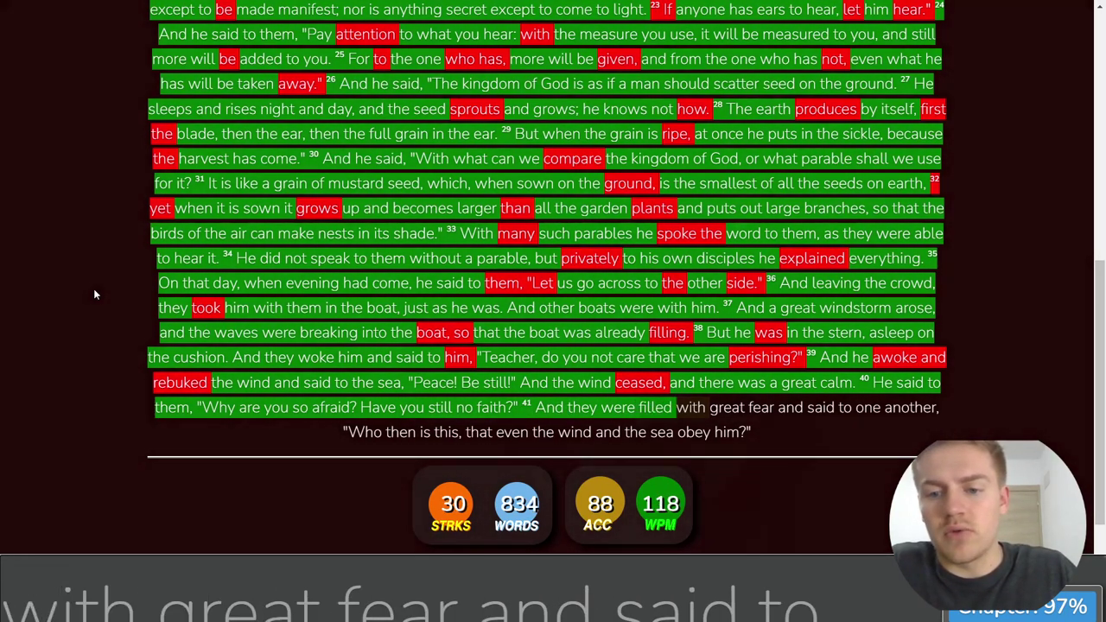
{"action": "type", "text": "with great fear and "}
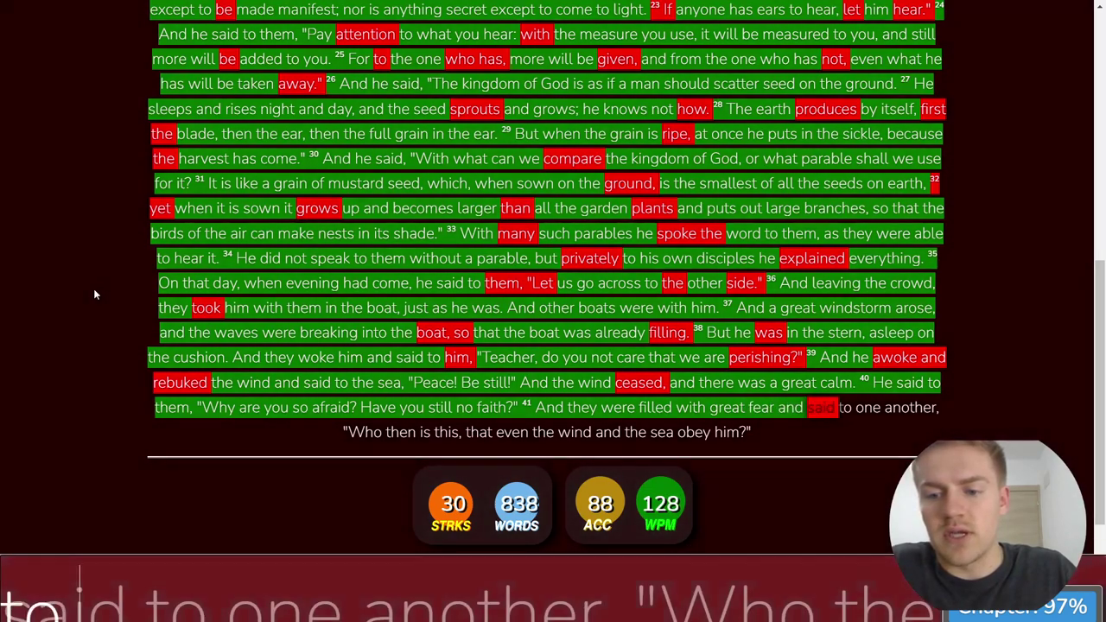
{"action": "type", "text": "said to one ano"}
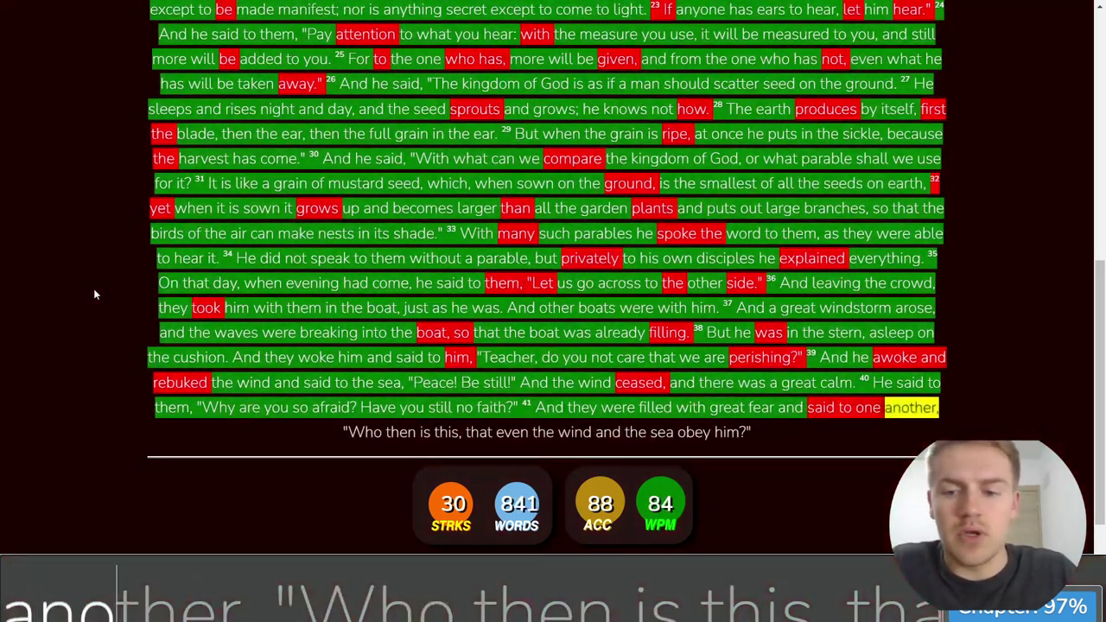
{"action": "type", "text": "ther, \"Who then is this, t"}
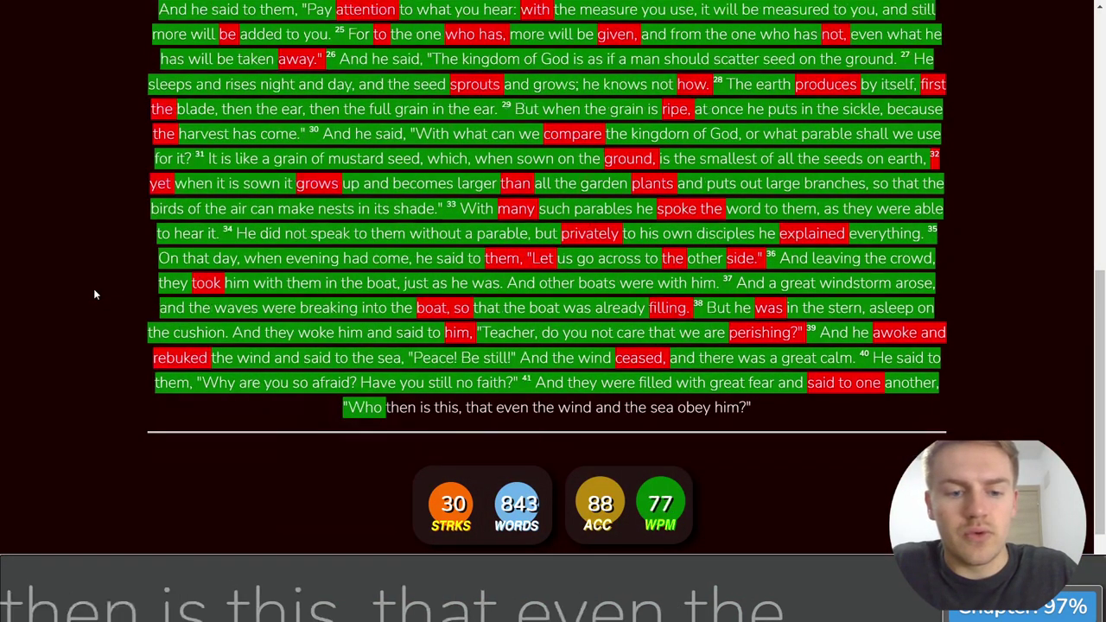
{"action": "type", "text": "hat even the wind and the sea obey him?\""}
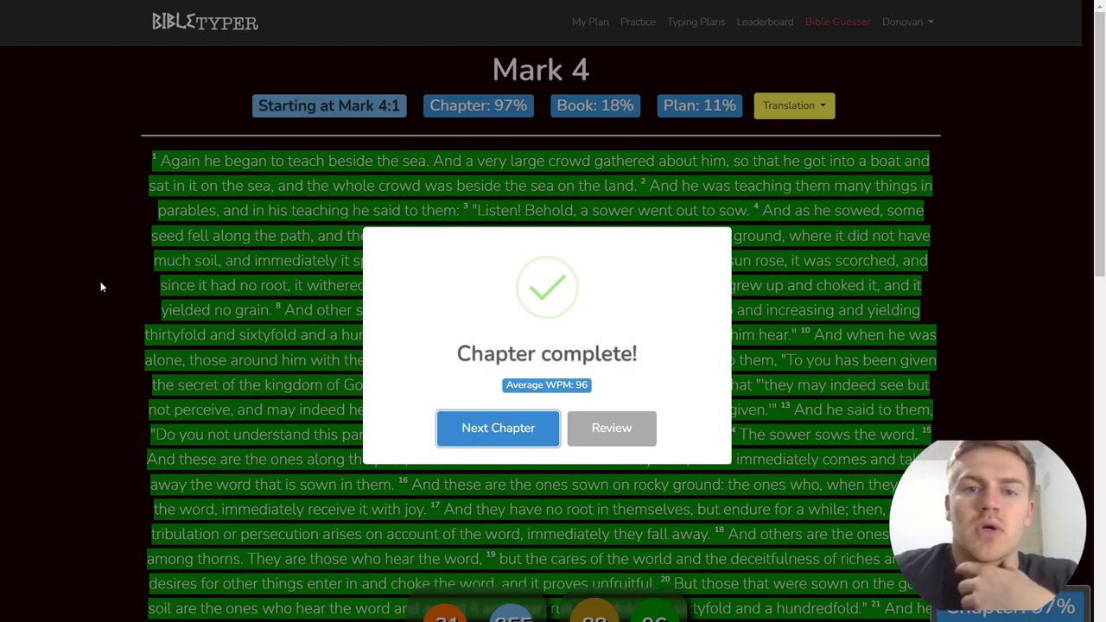
- Dismiss the Chapter complete summary (96 WPM, 855 words) to review, exit fullscreen, and switch to OBS Studio
{"action": "left_click", "coordinate": [654, 438]}
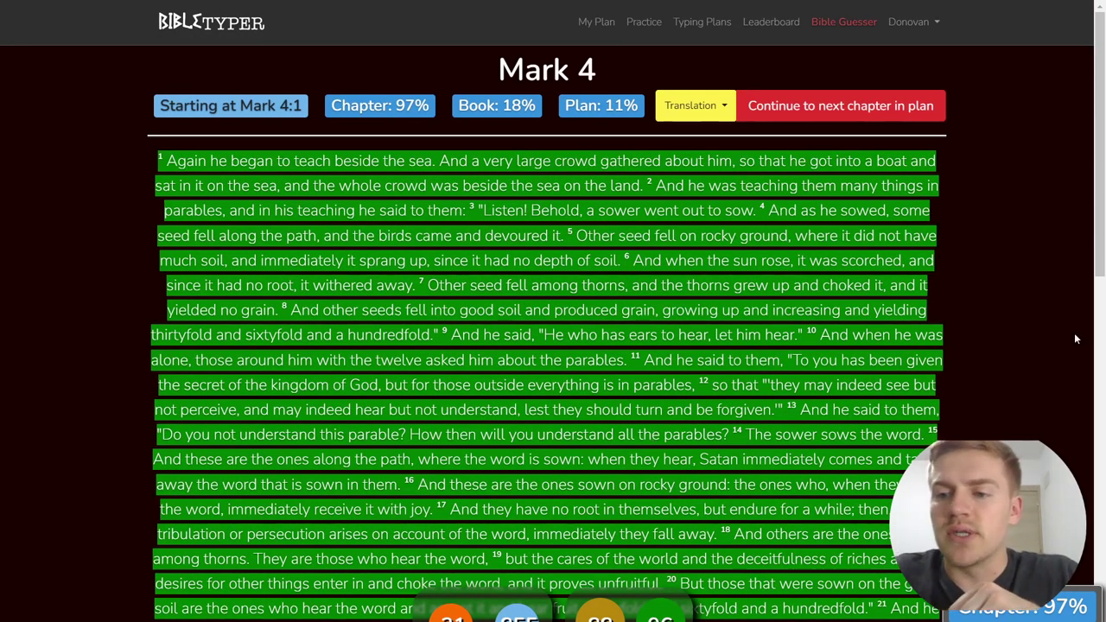
{"action": "key", "text": "F11"}
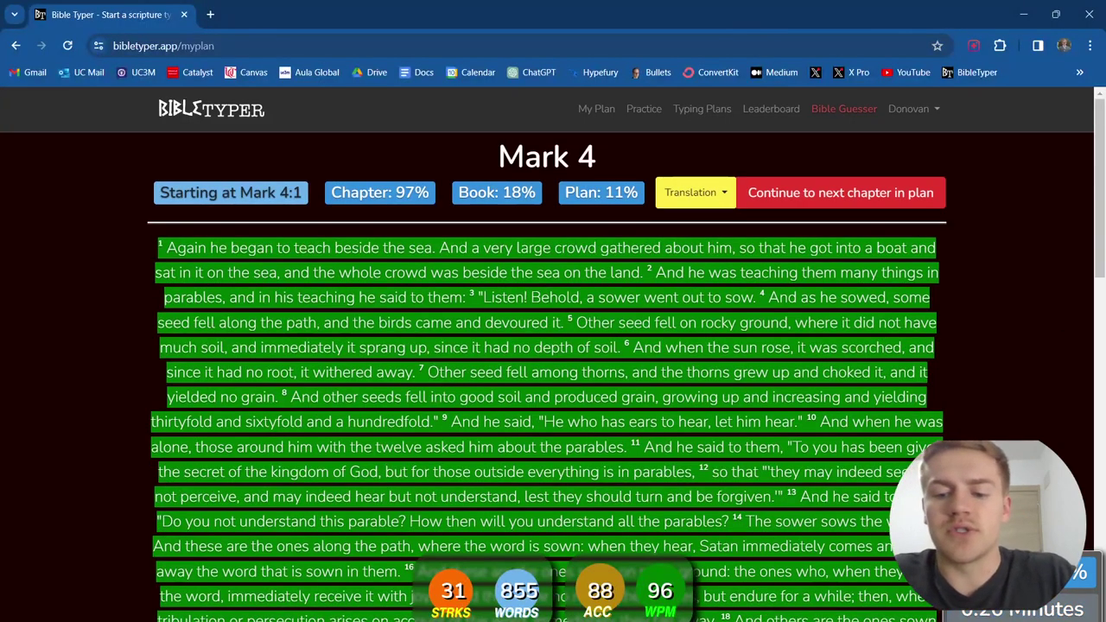
{"action": "key", "text": "alt+Tab"}
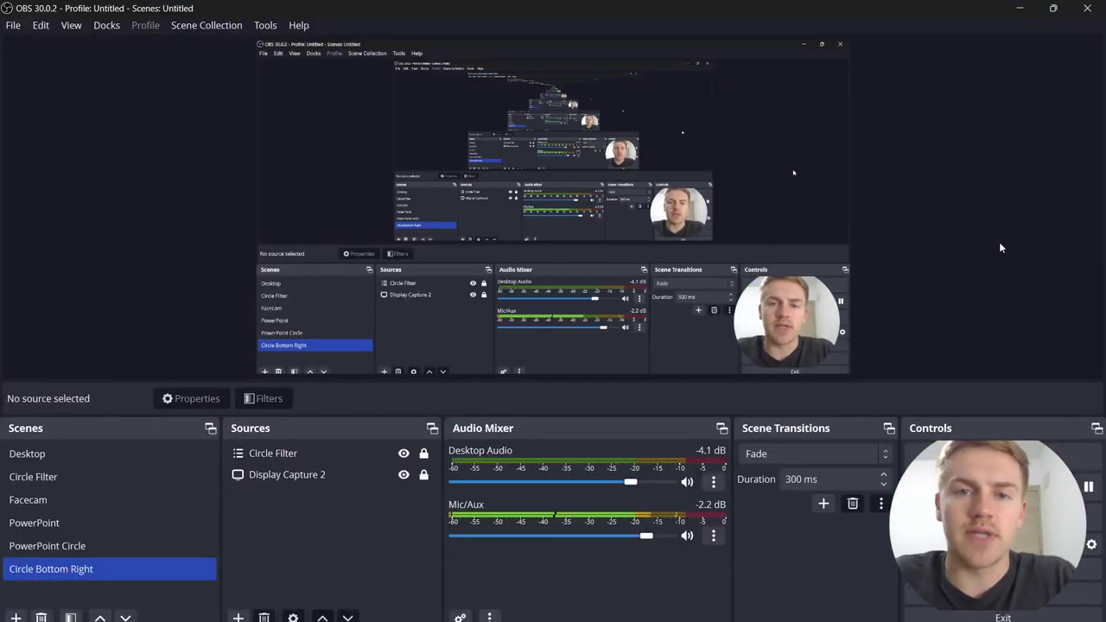